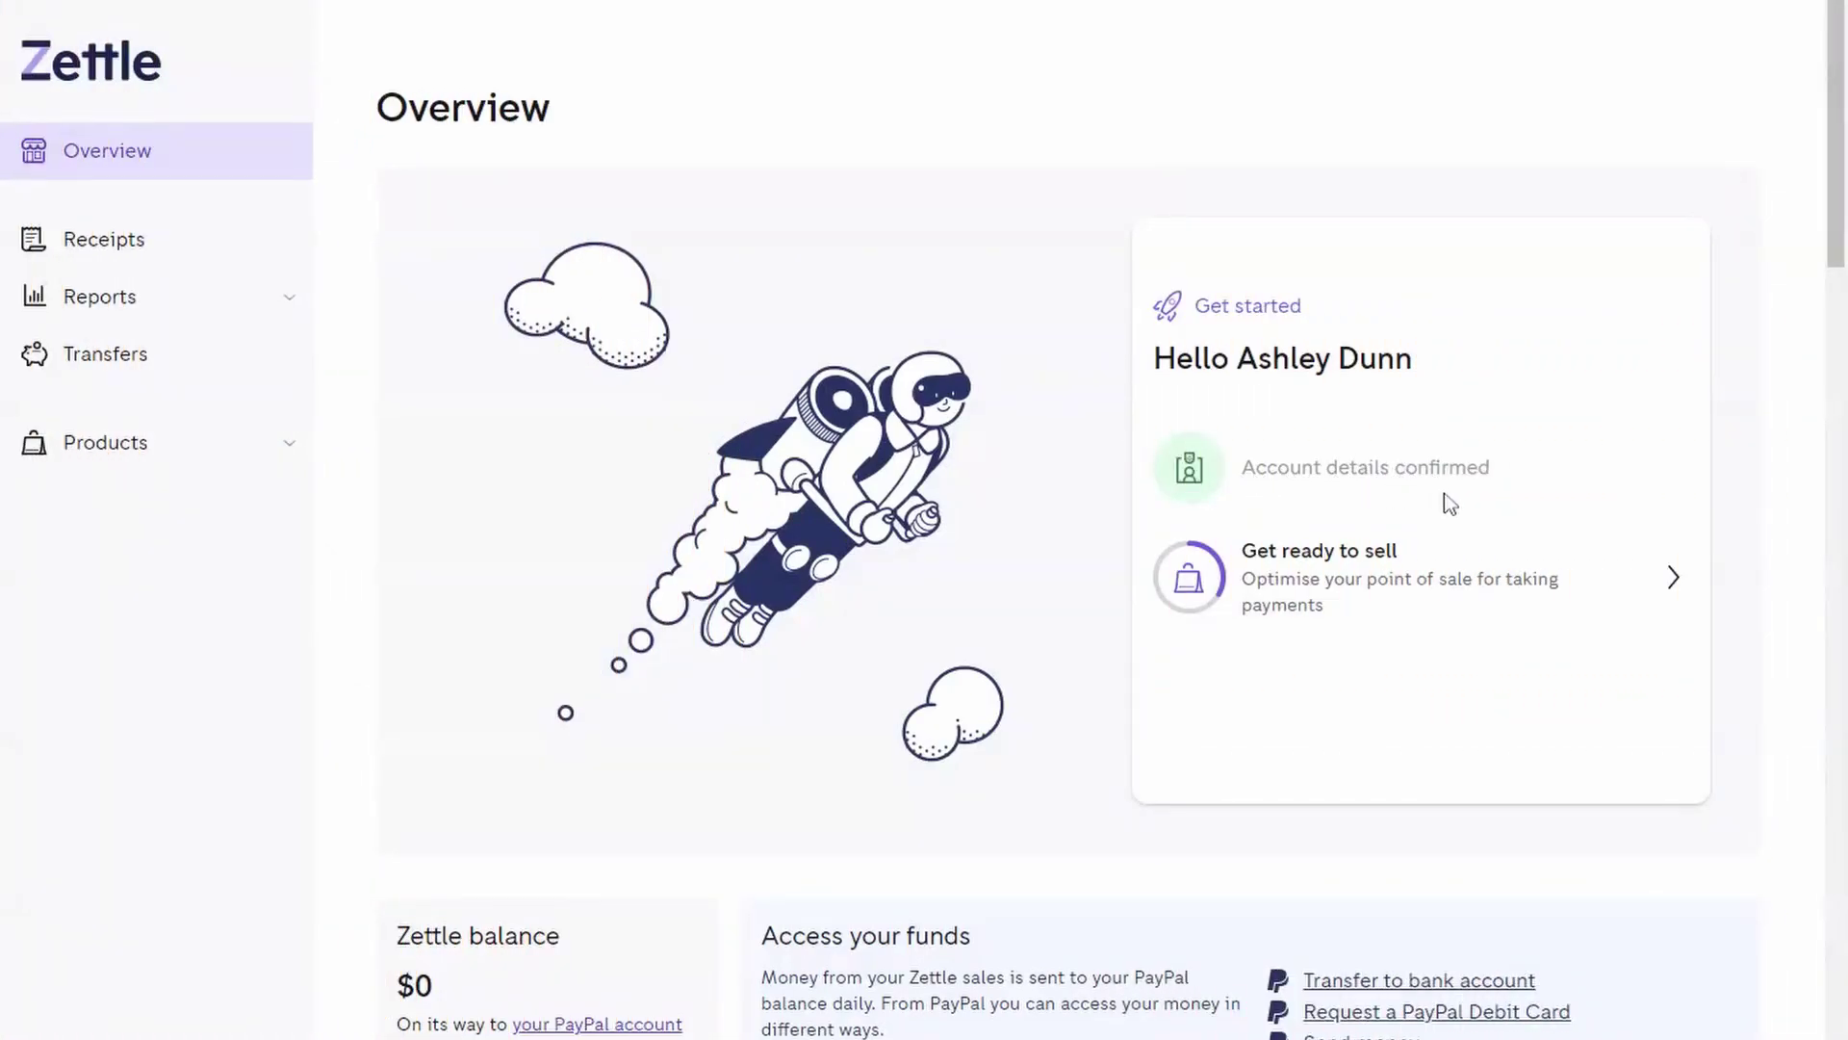
Open the 'Get ready to sell' step checklist on the Overview page
click(1471, 577)
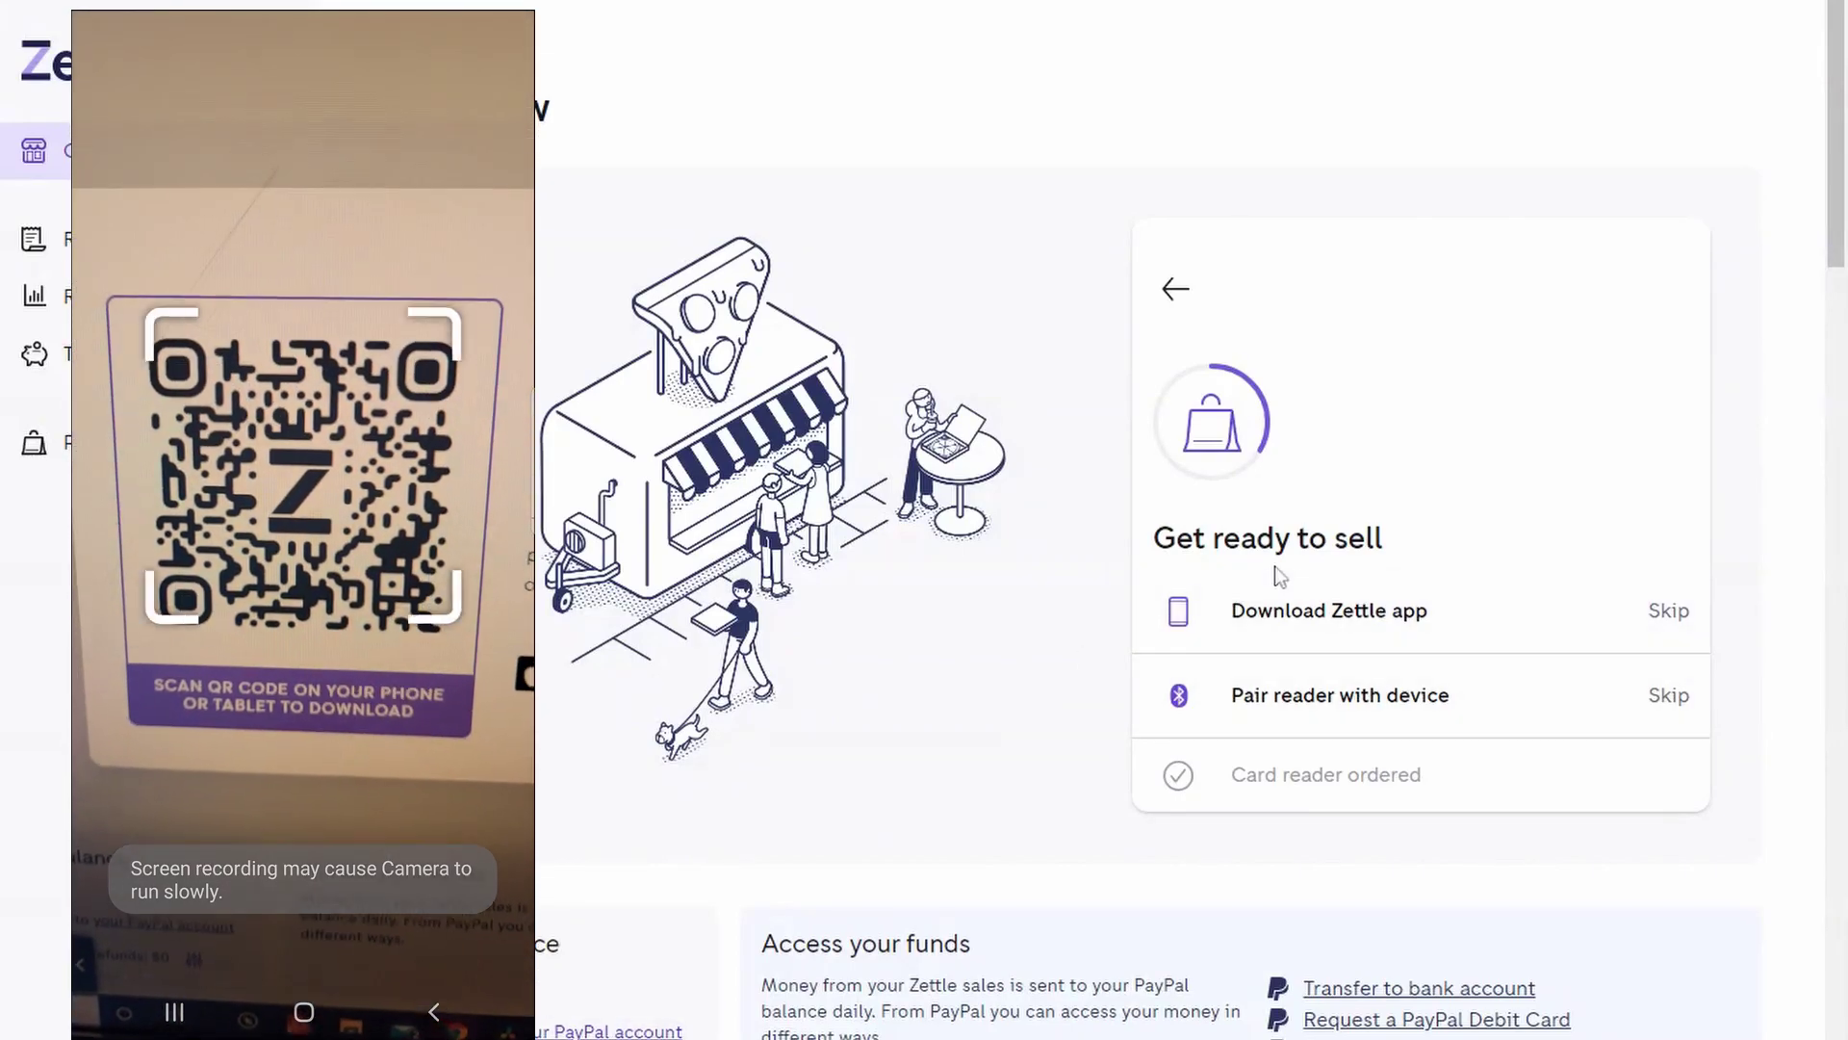
Show the QR code modal for downloading the Zettle app
click(1387, 616)
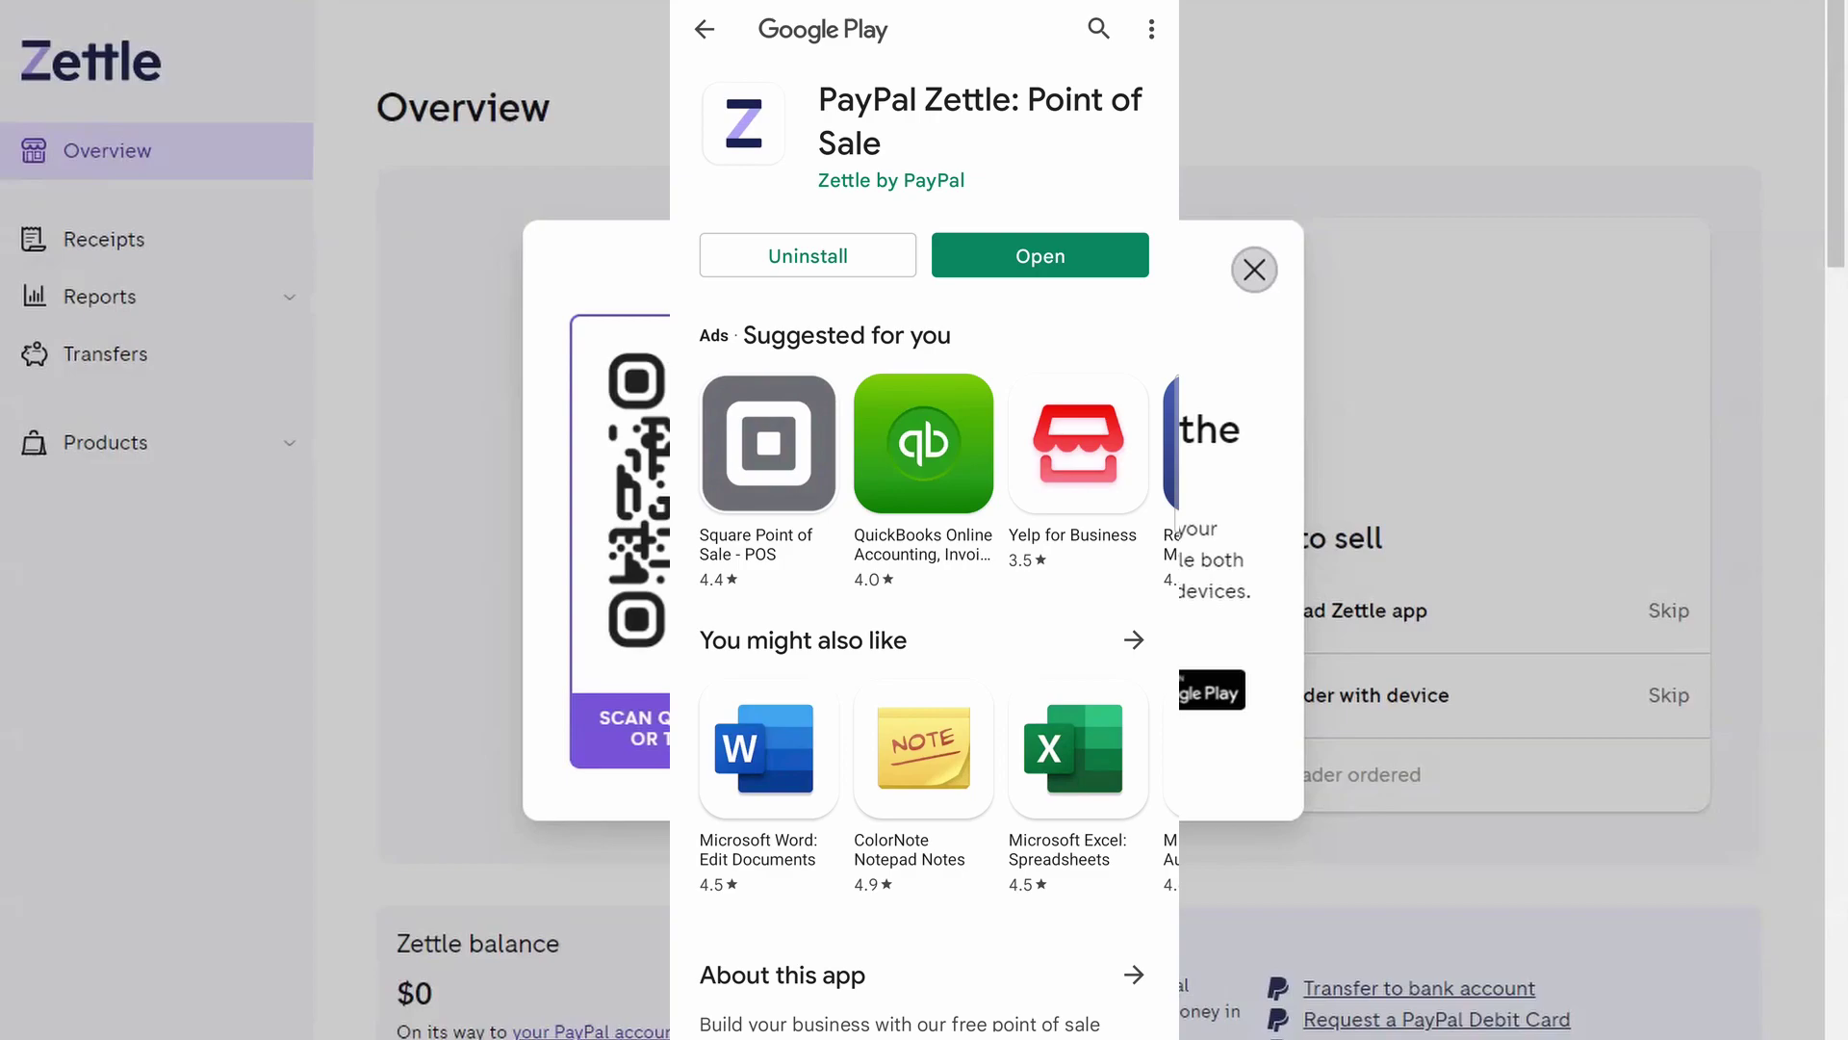
Launch the installed Zettle app, swipe through its intro slides, and start signing in
click(1058, 248)
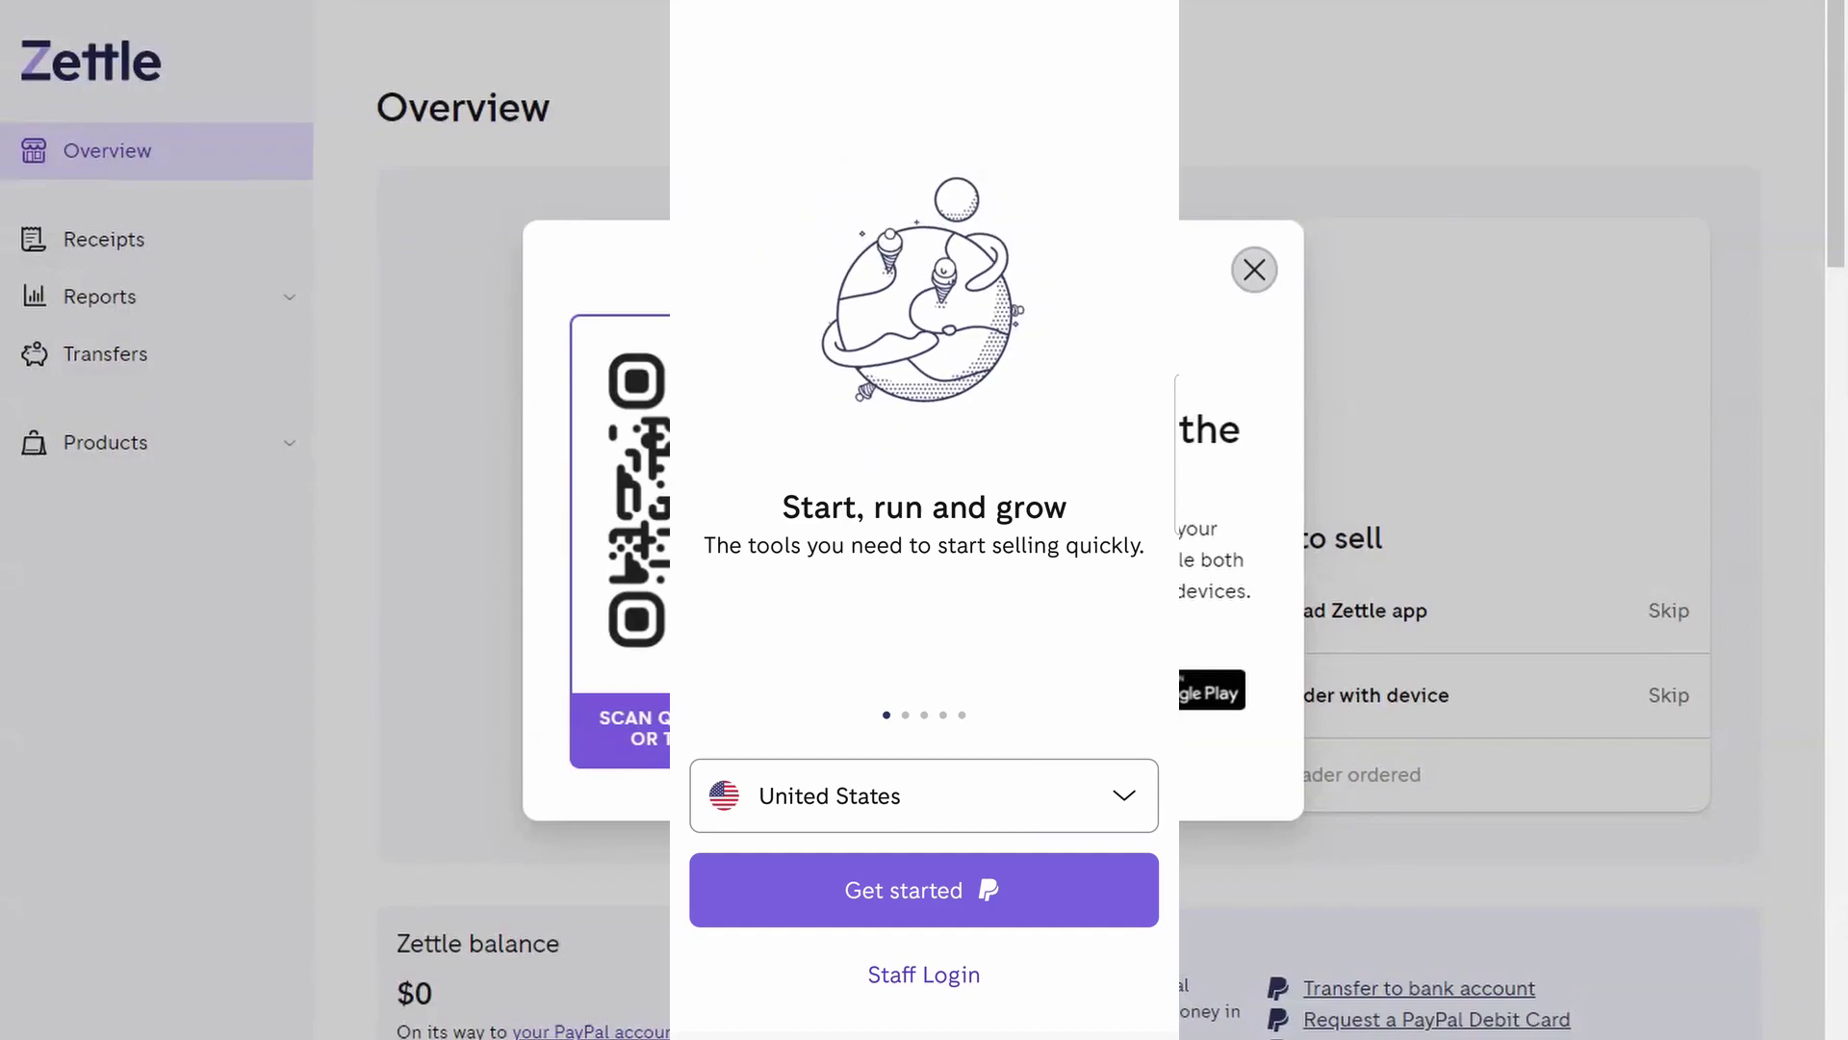
drag(1110, 677, 828, 678)
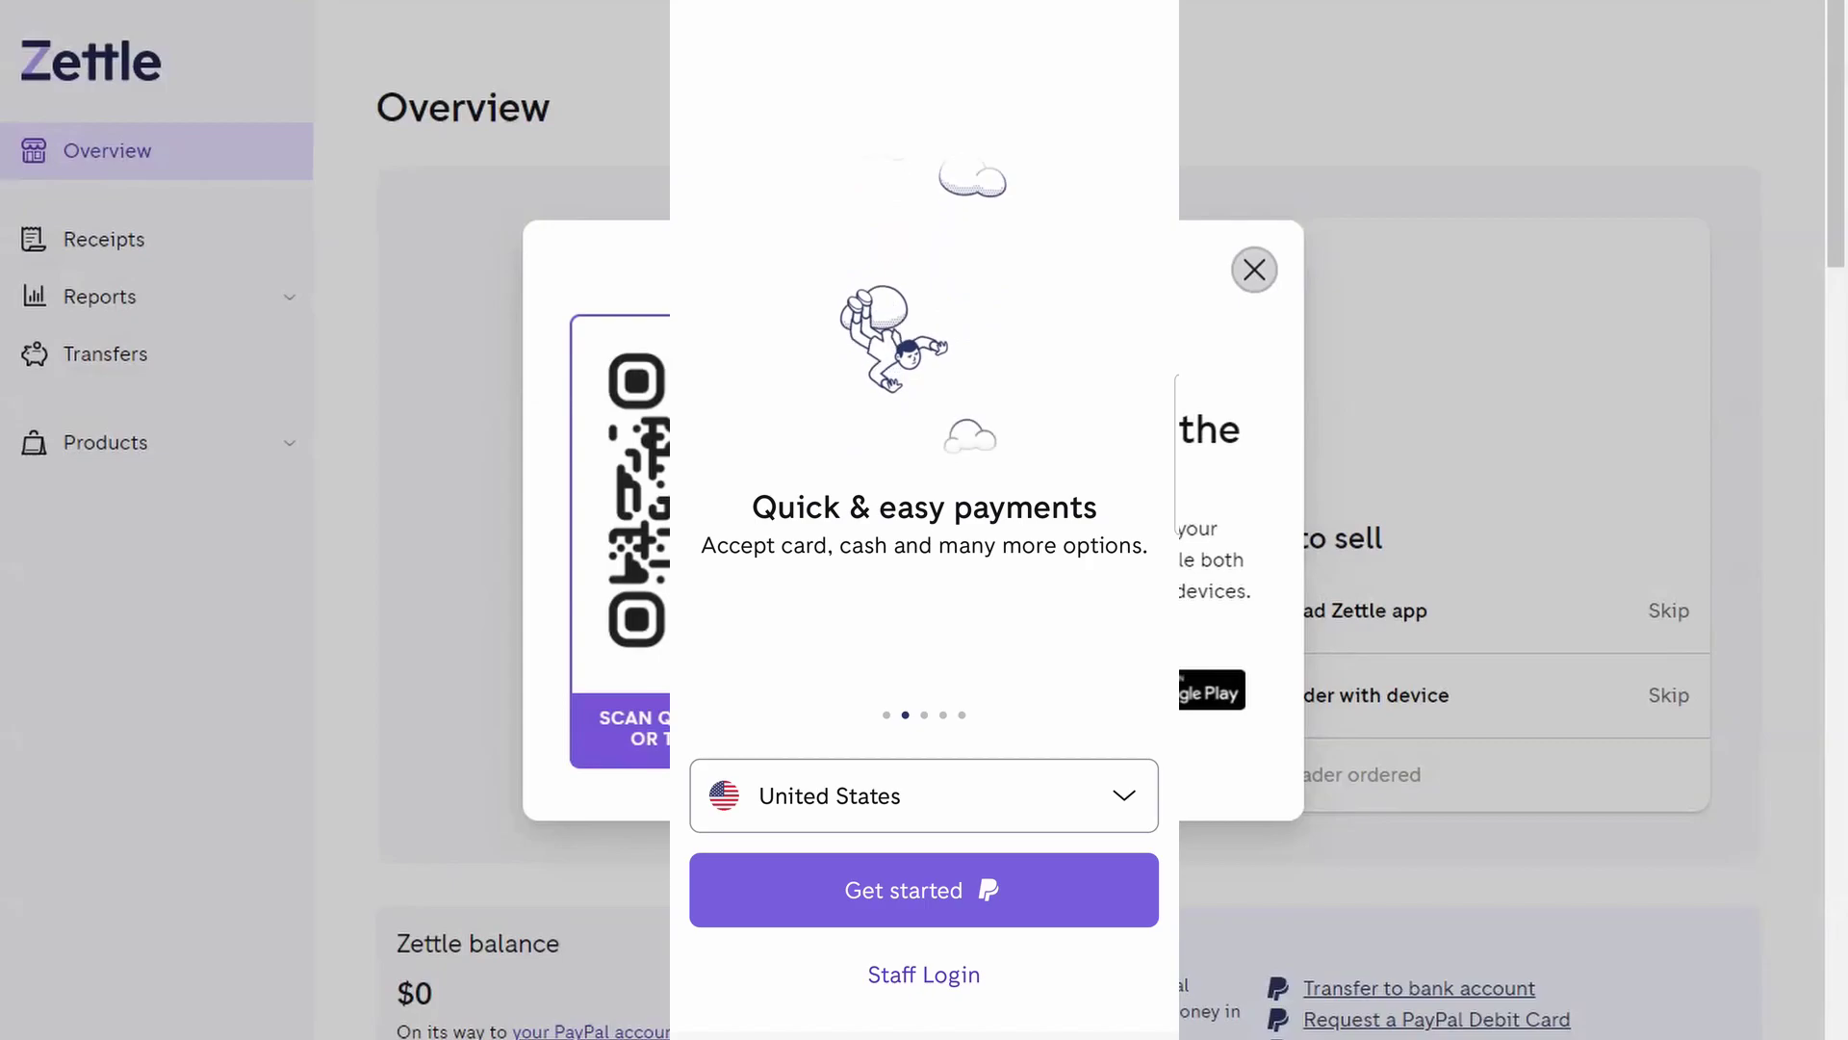
drag(833, 684, 755, 652)
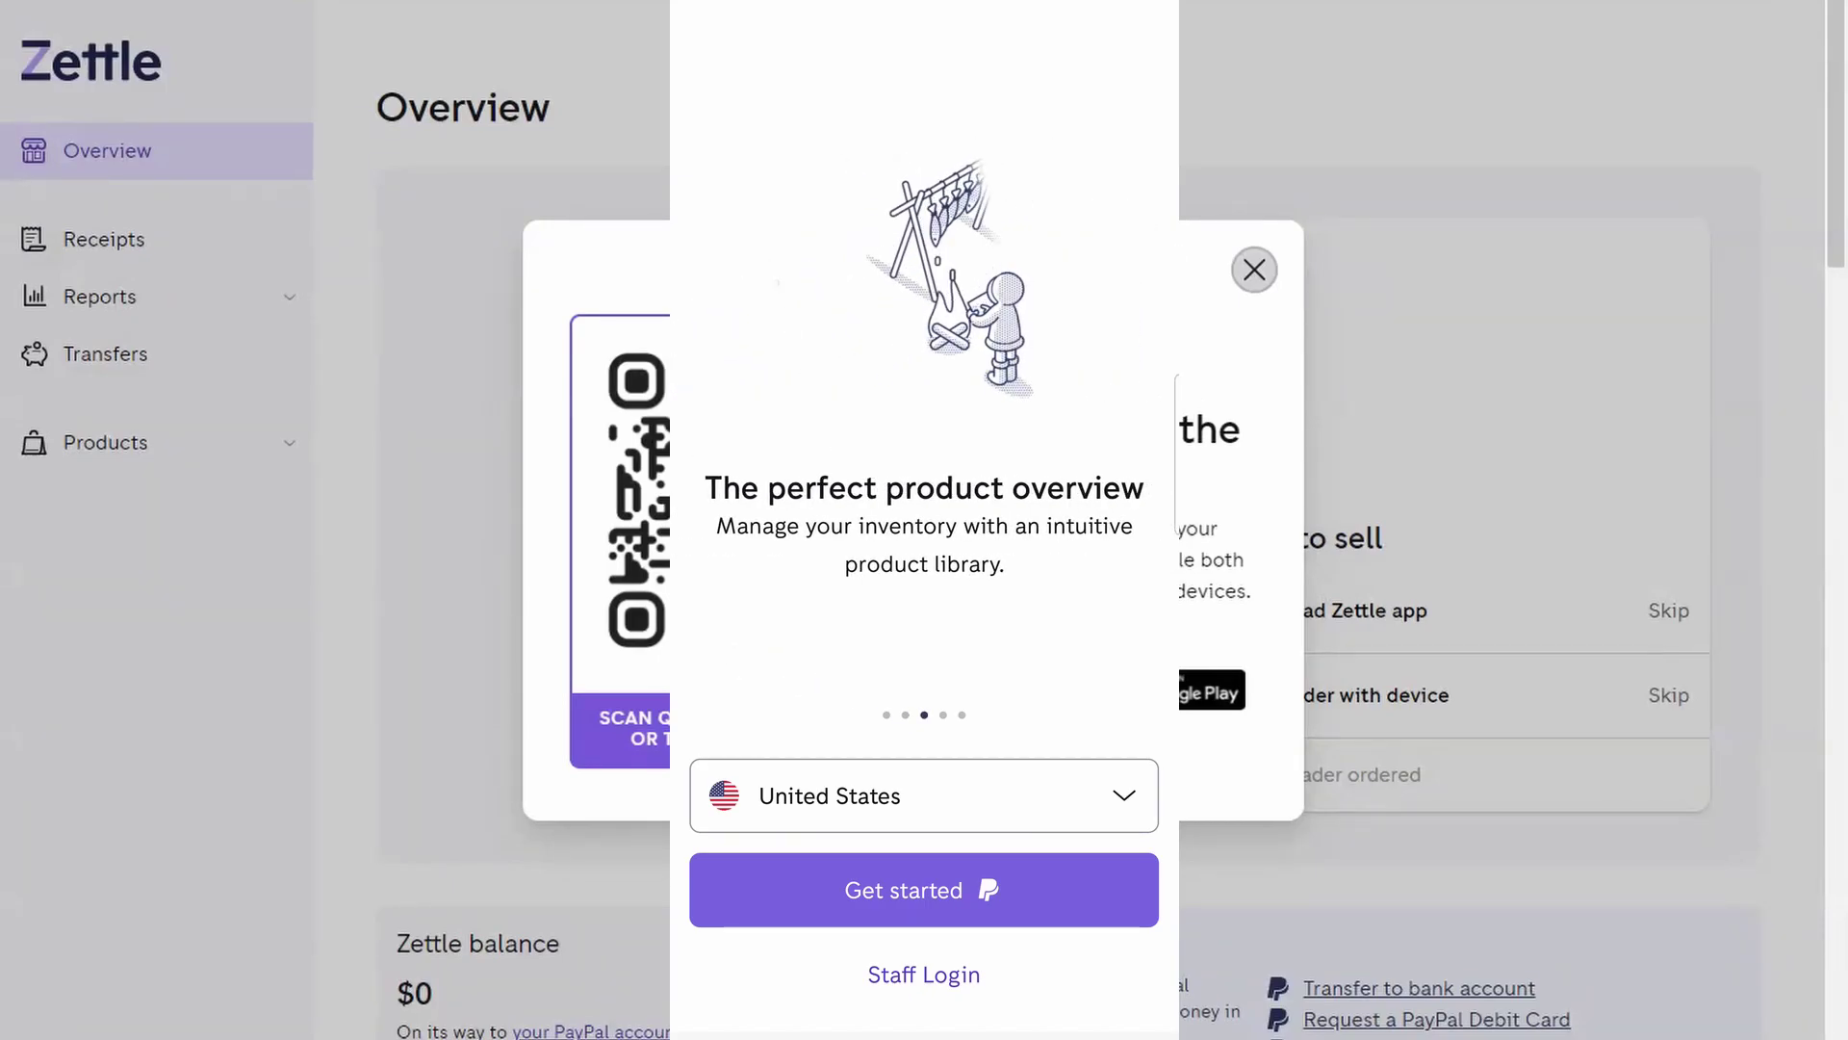
drag(867, 687, 755, 665)
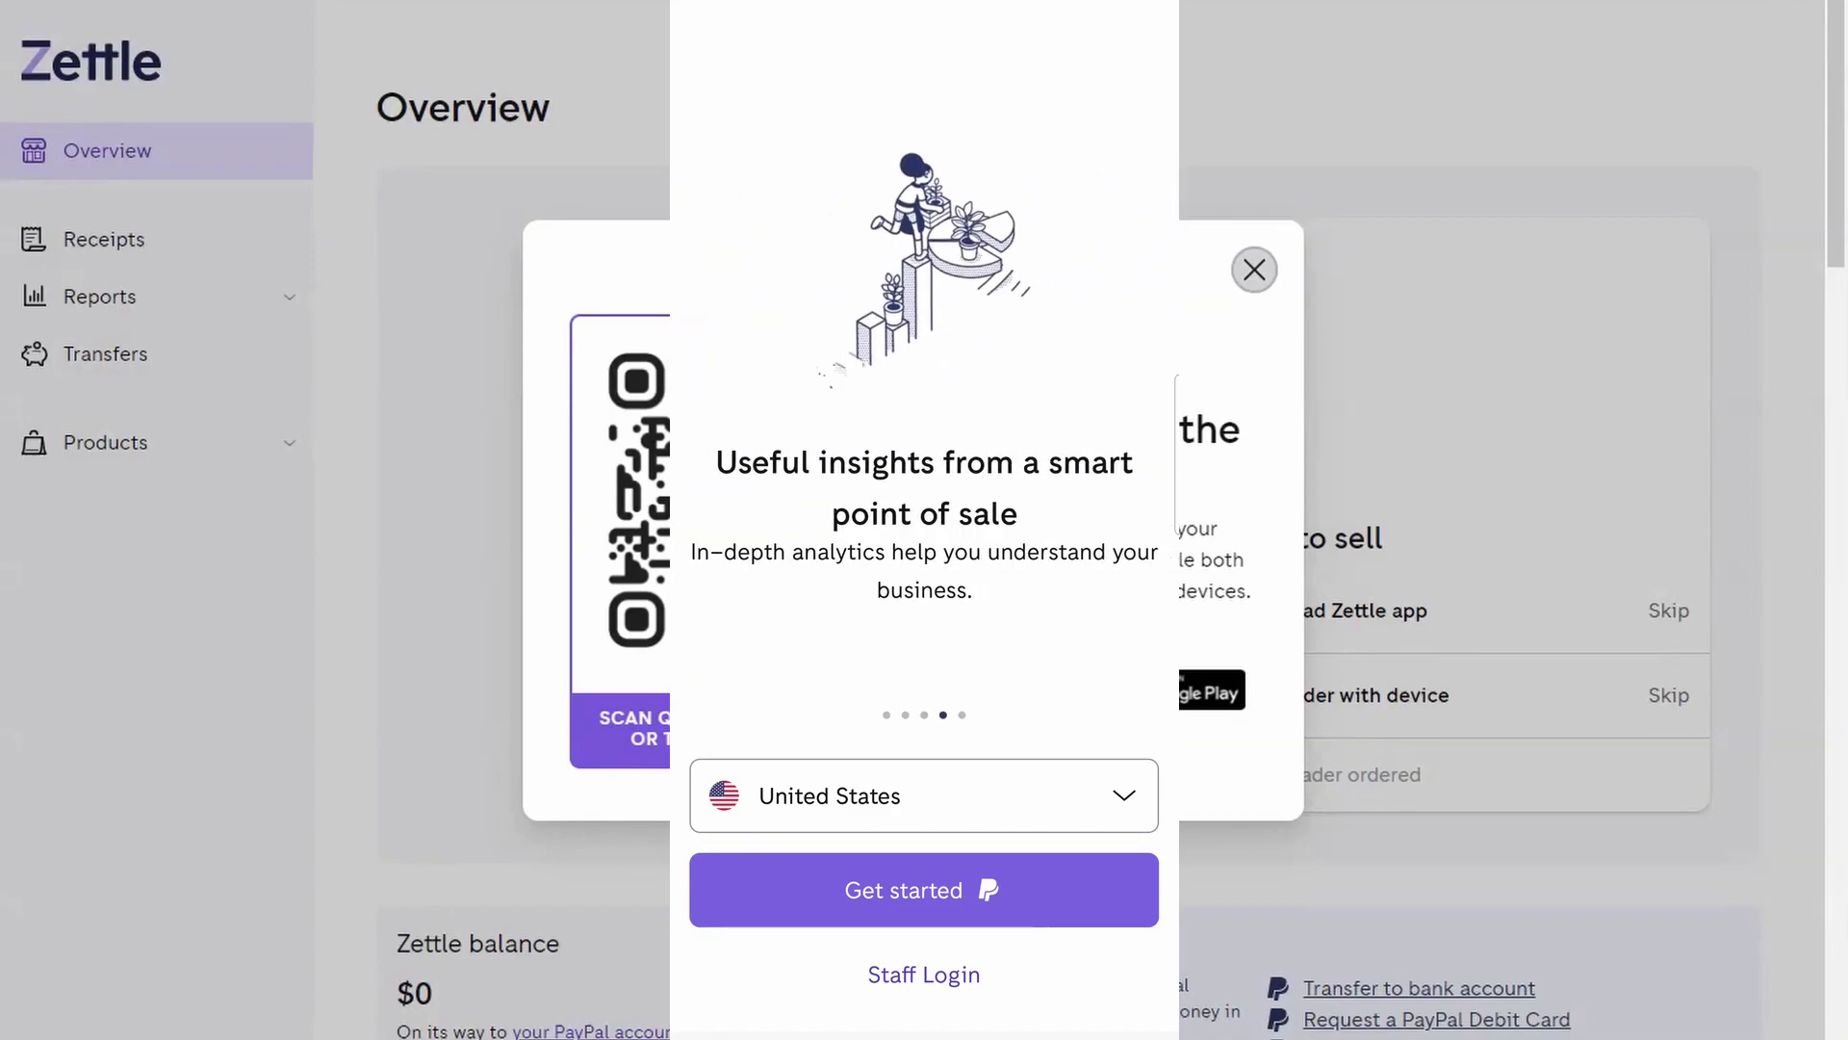
drag(873, 690, 755, 664)
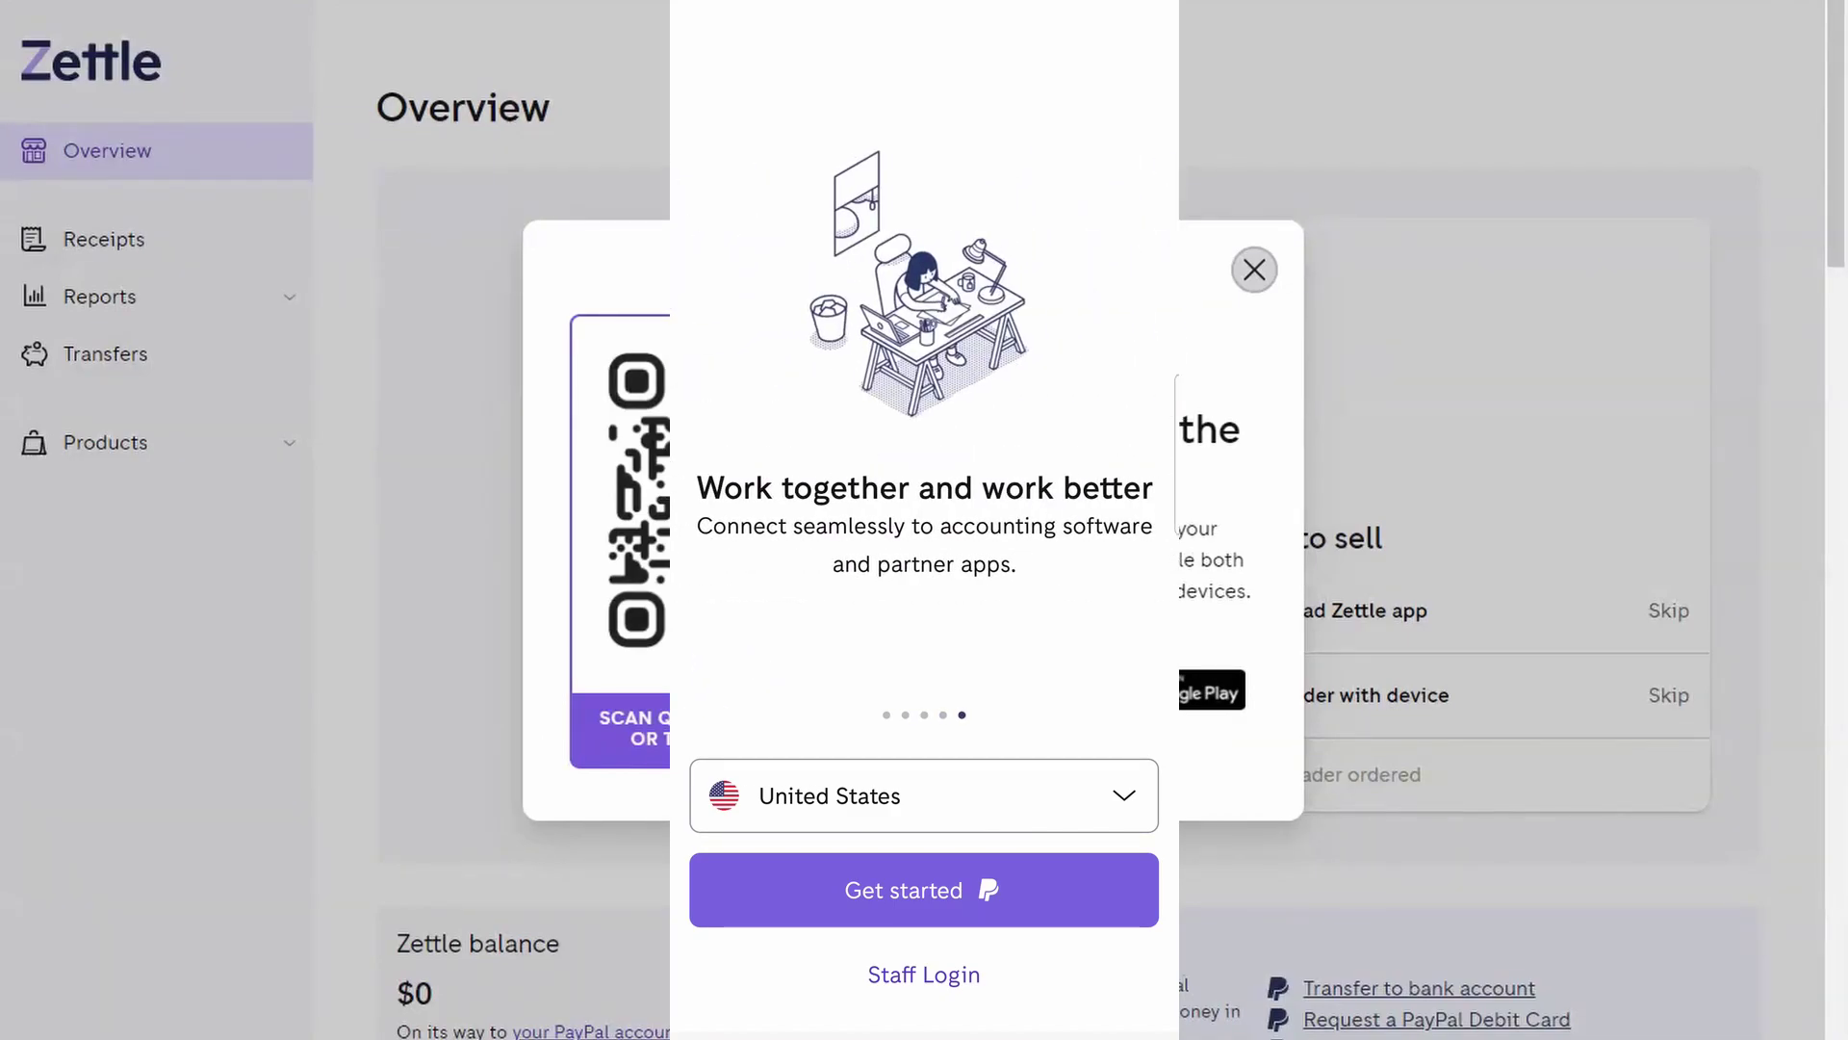
click(879, 890)
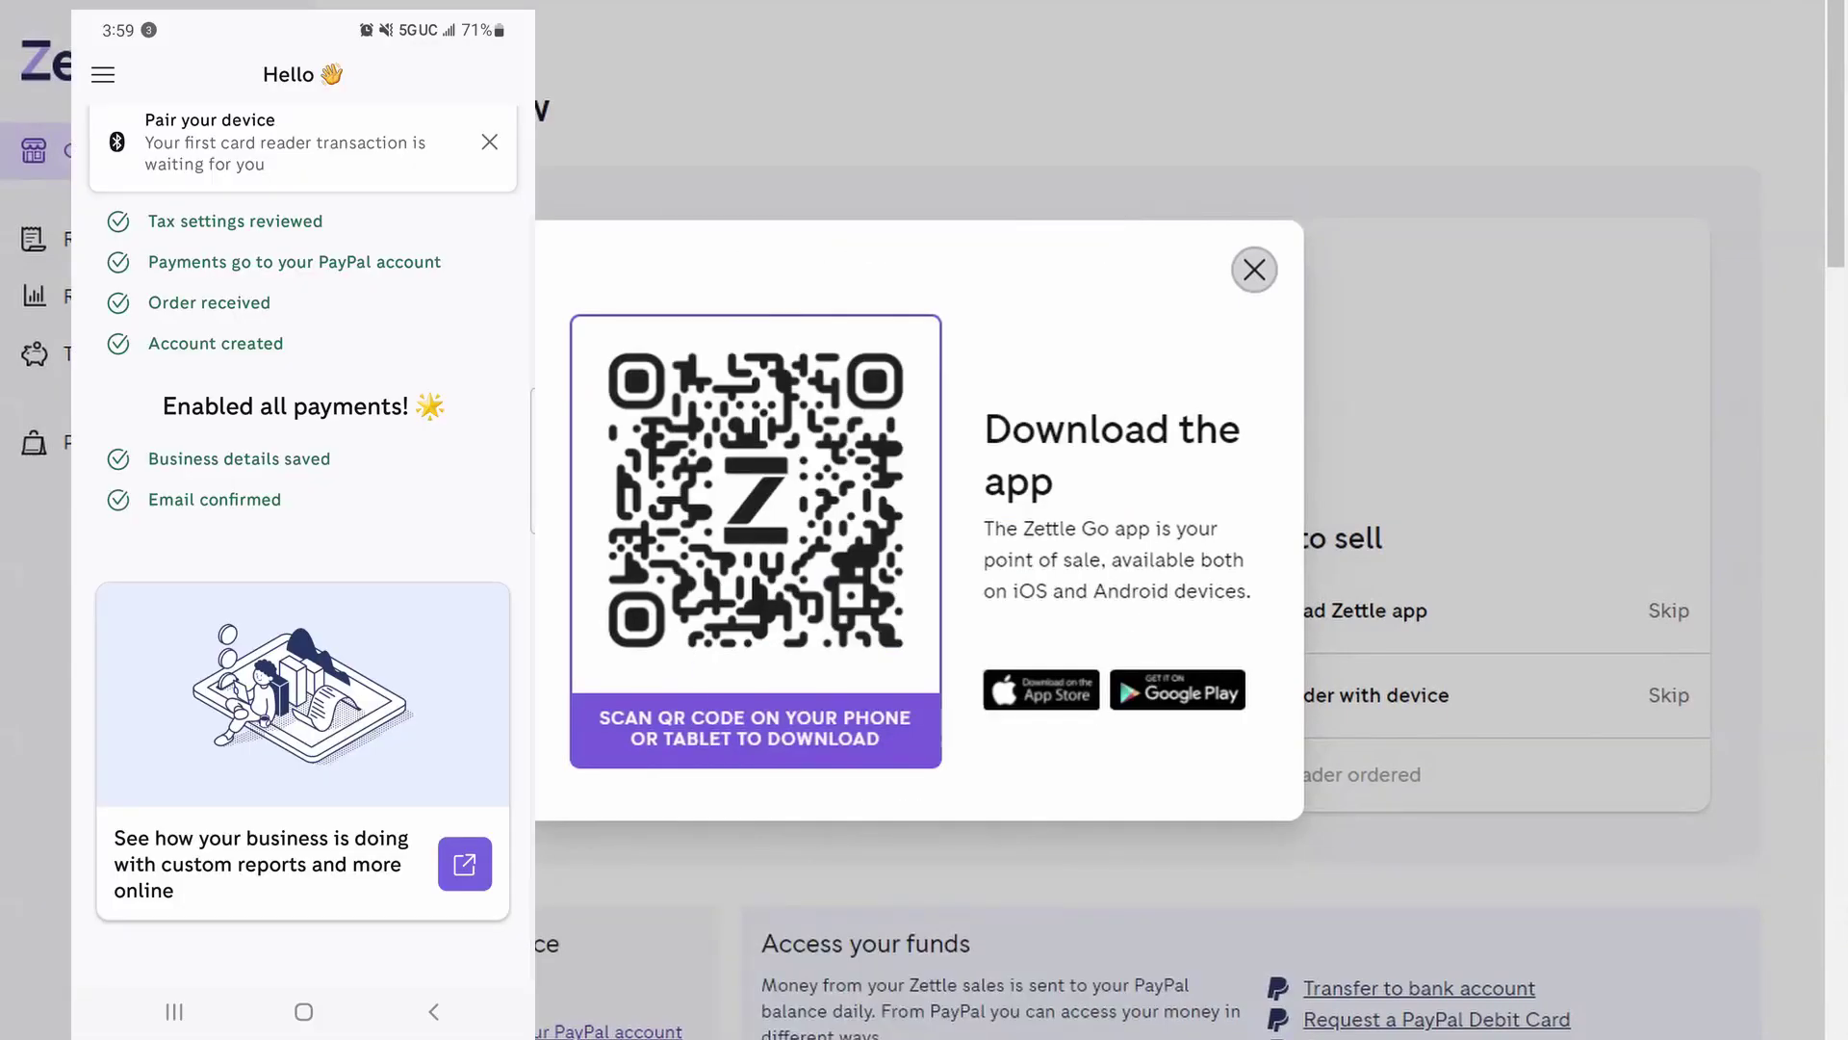
Review the Get started progress on the app's home screen
drag(436, 527, 437, 623)
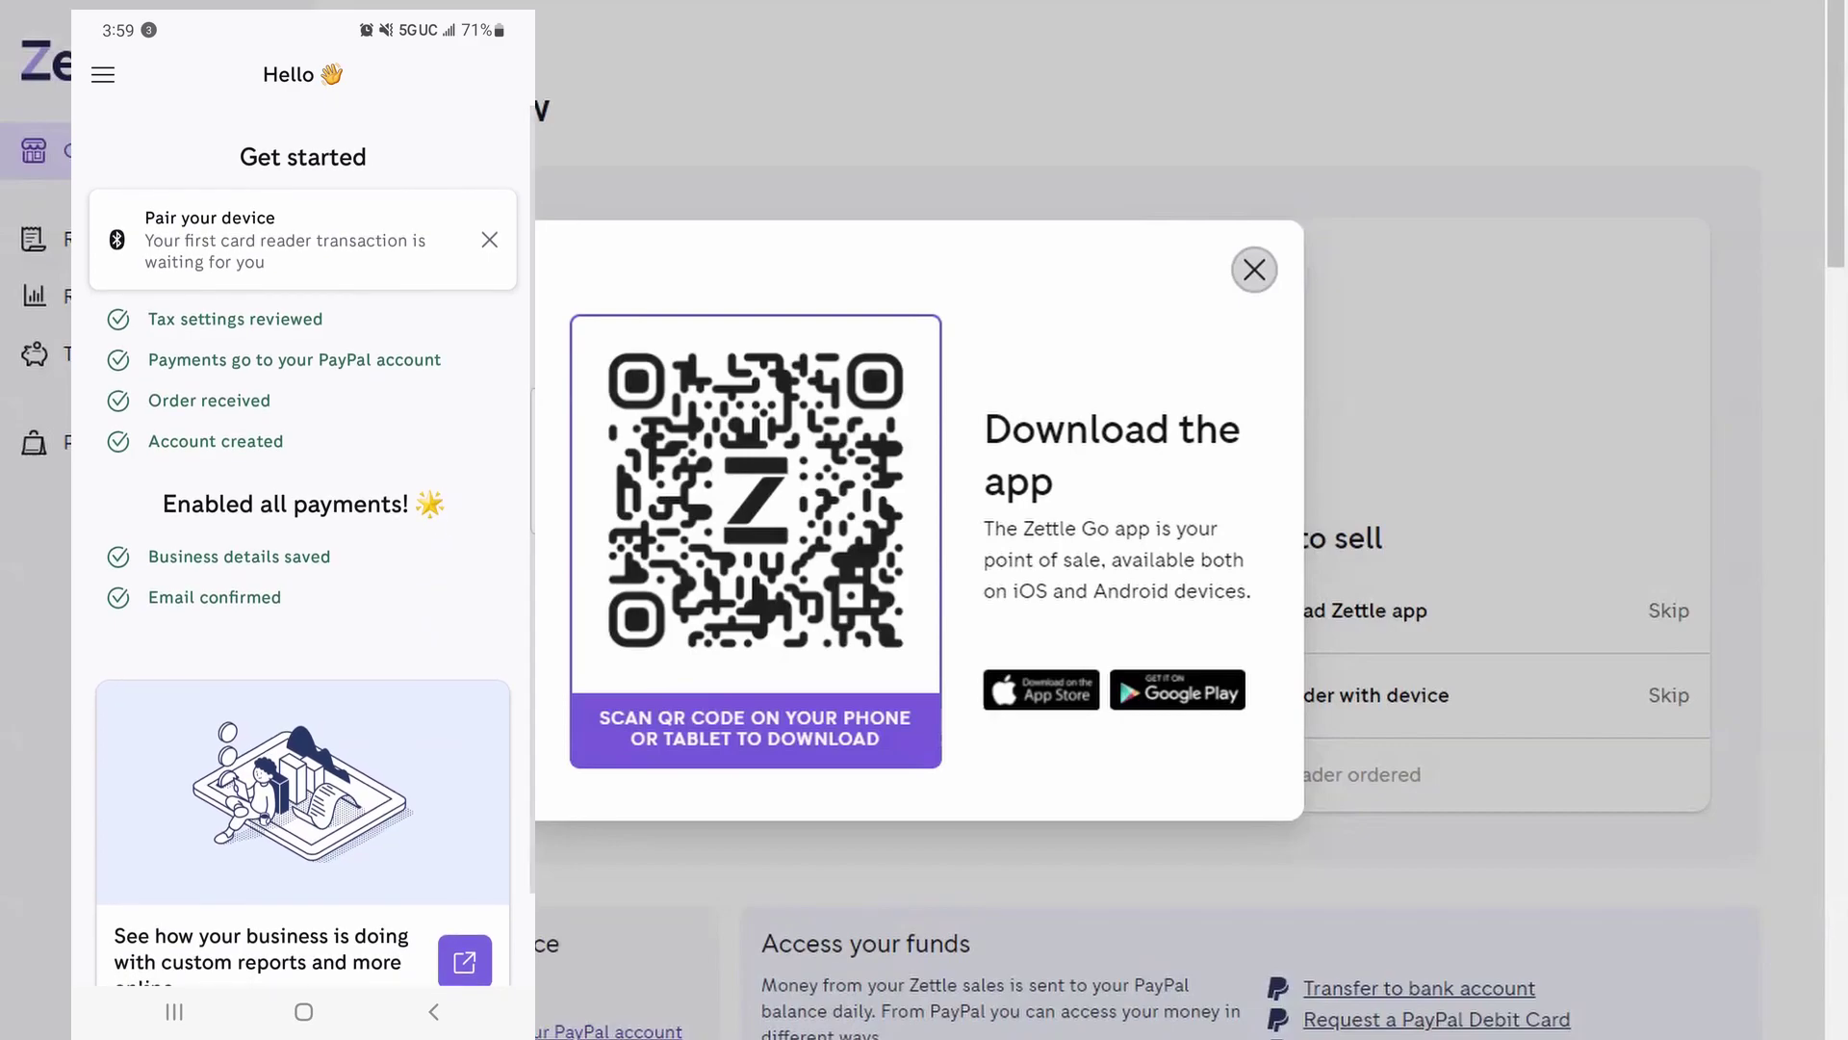
click(103, 74)
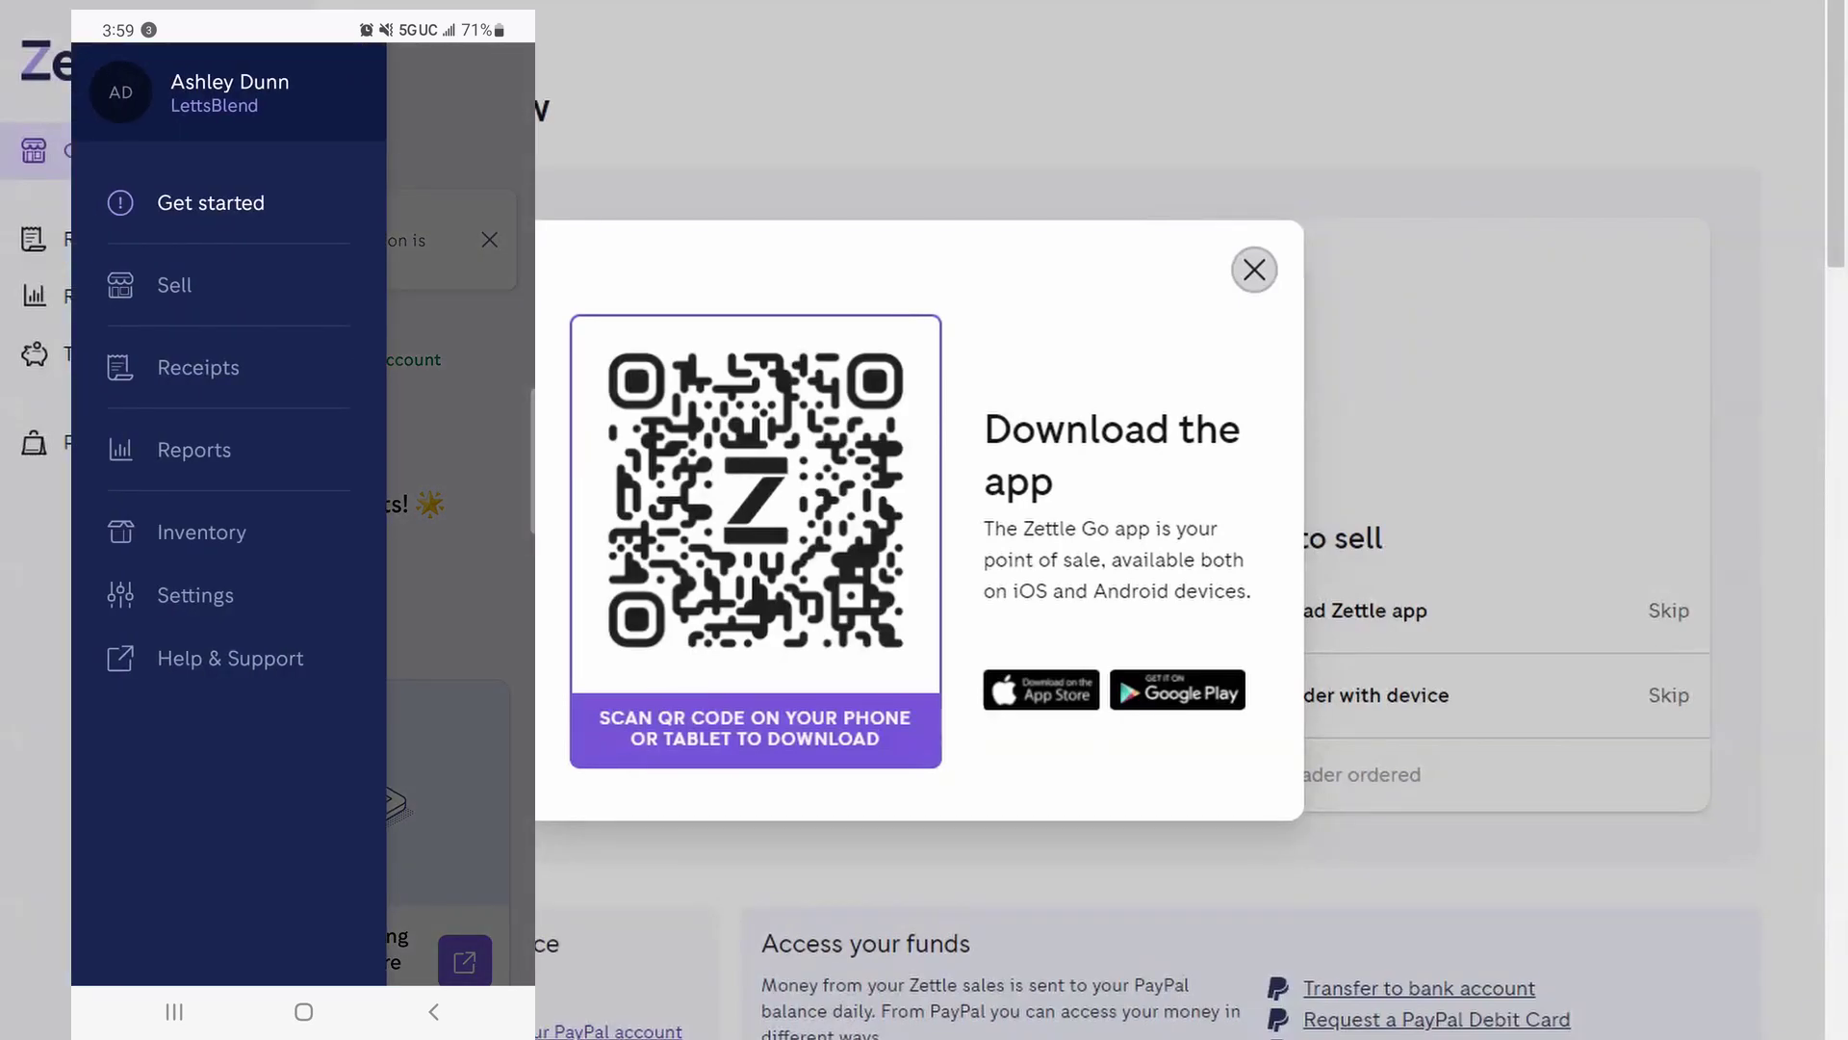
key(Escape)
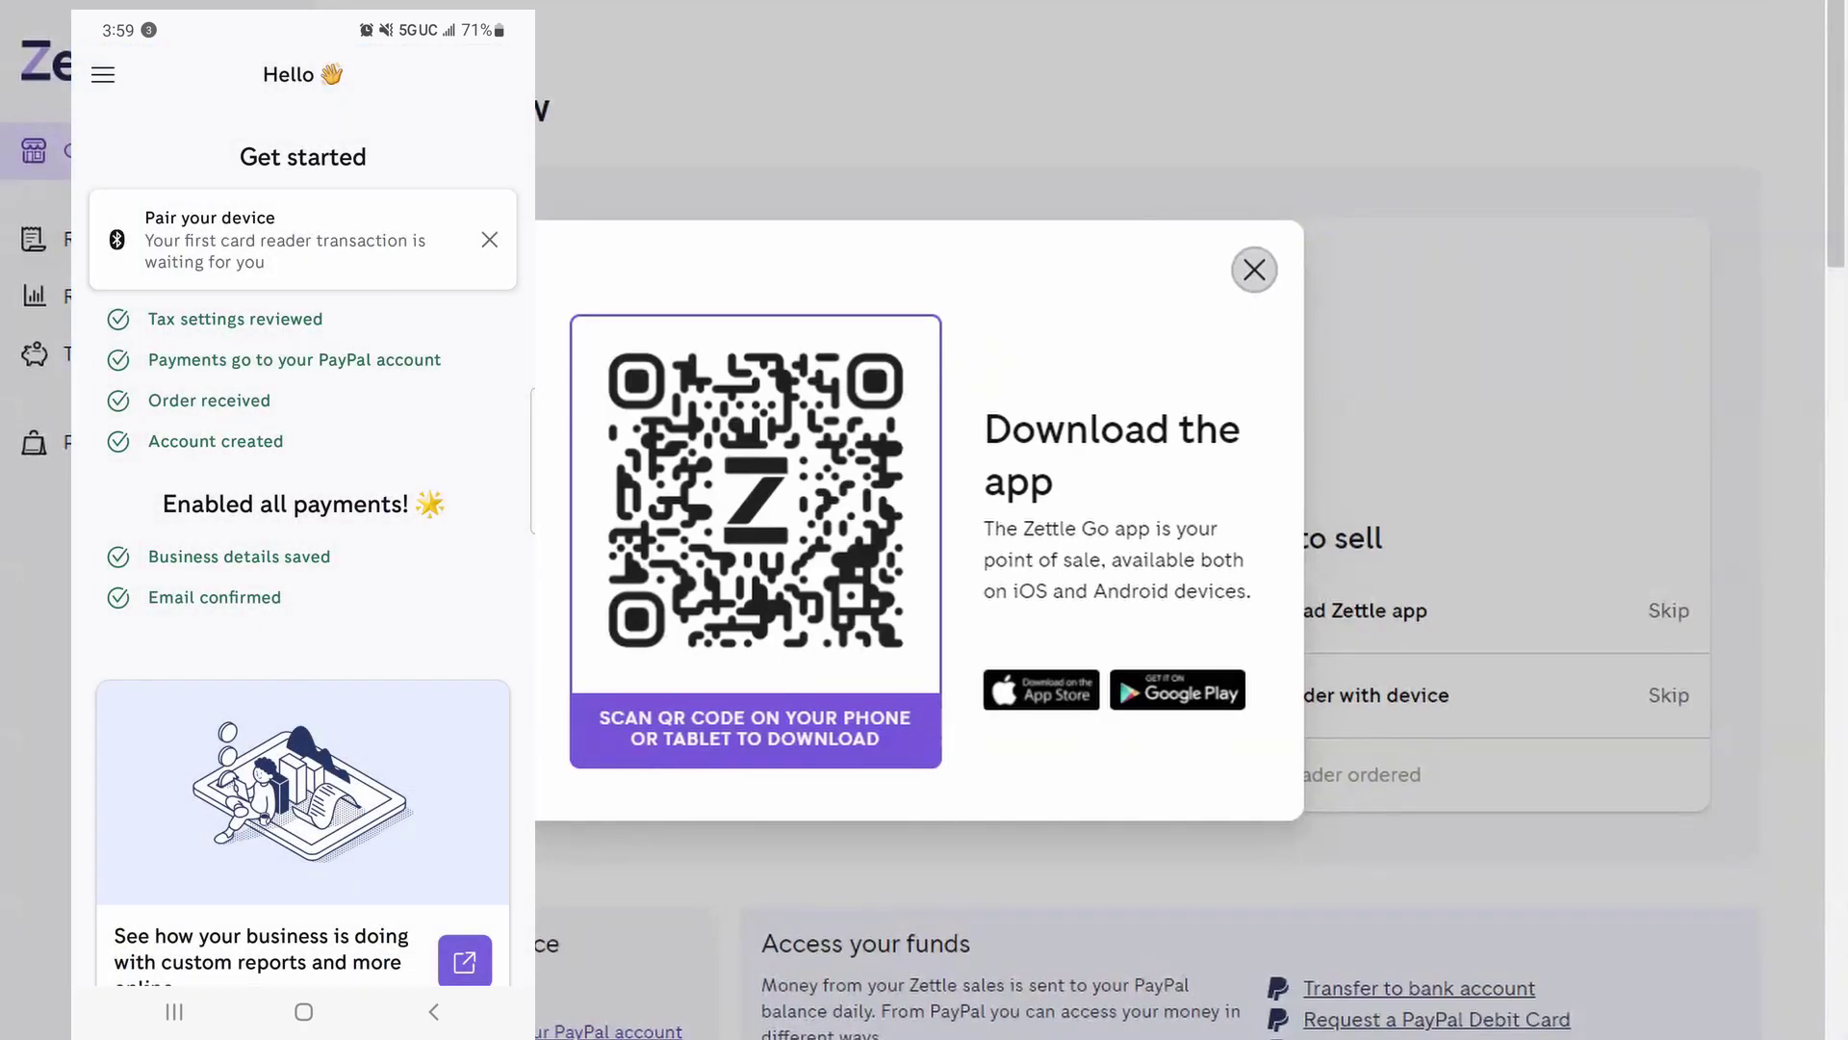
scroll(449, 303, down, 2)
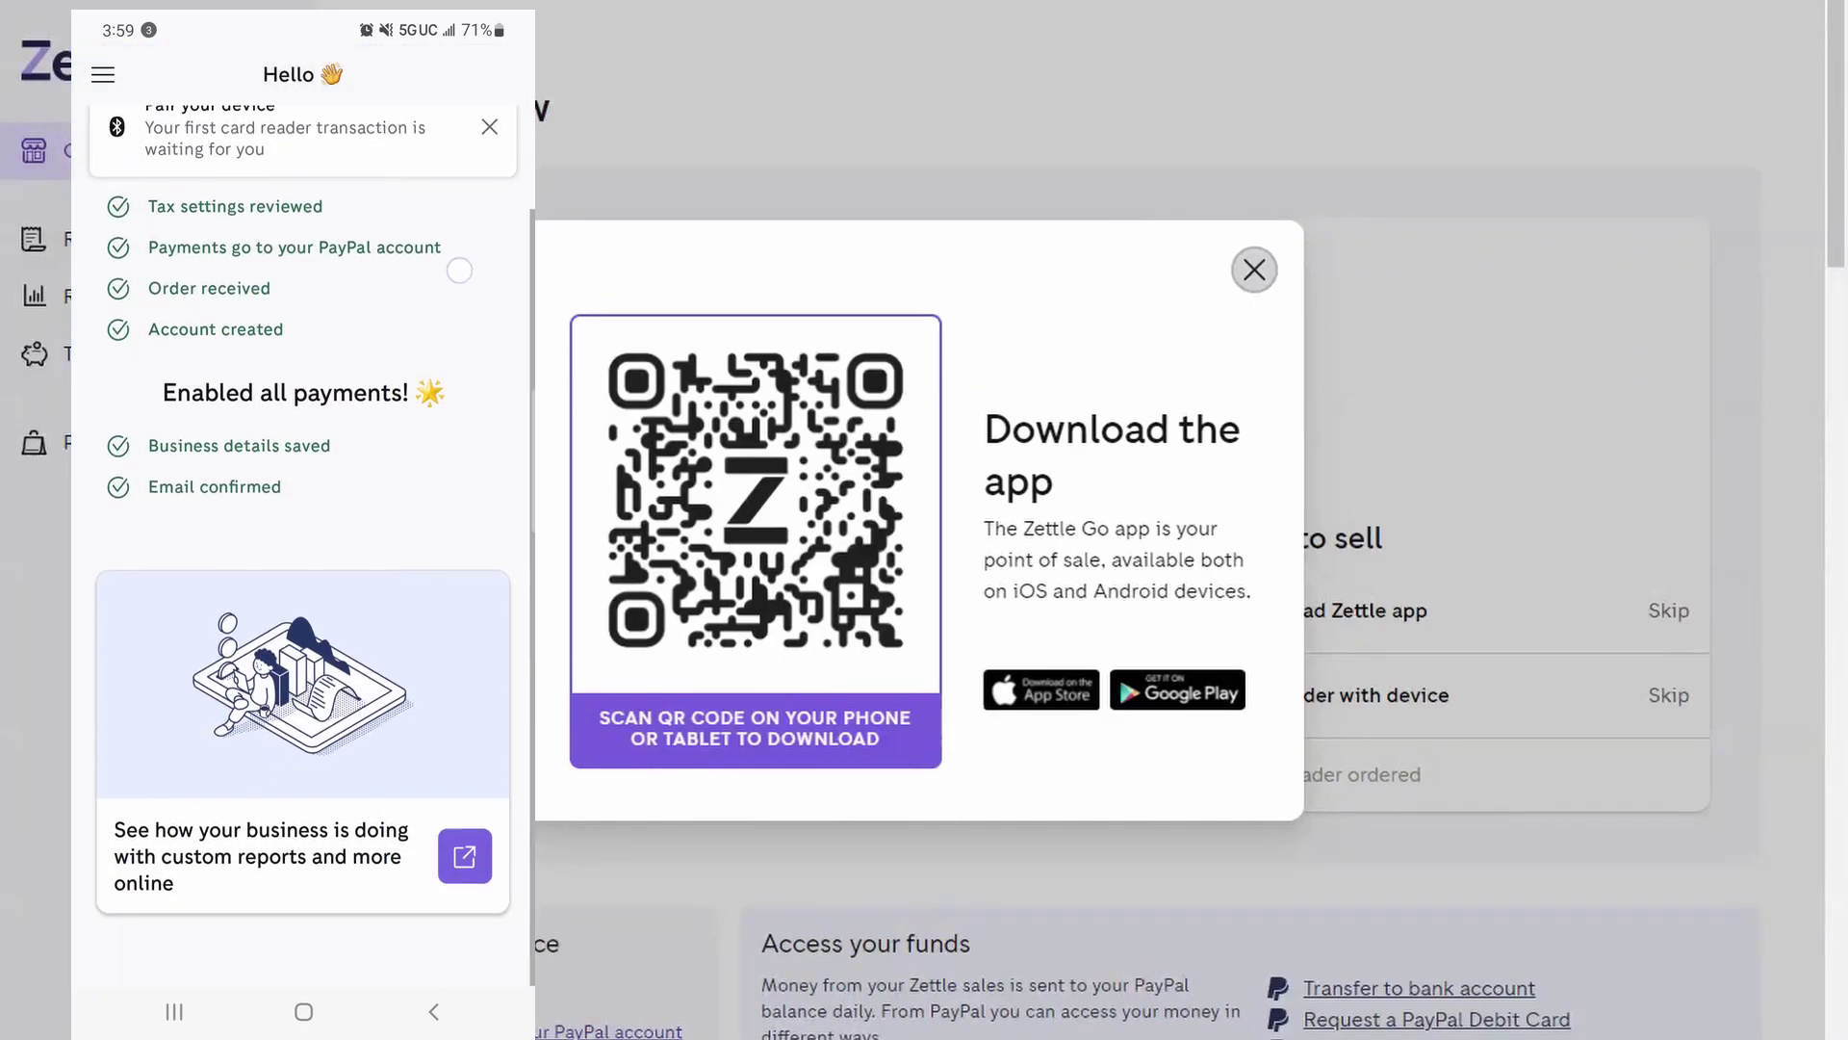
scroll(450, 303, up, 2)
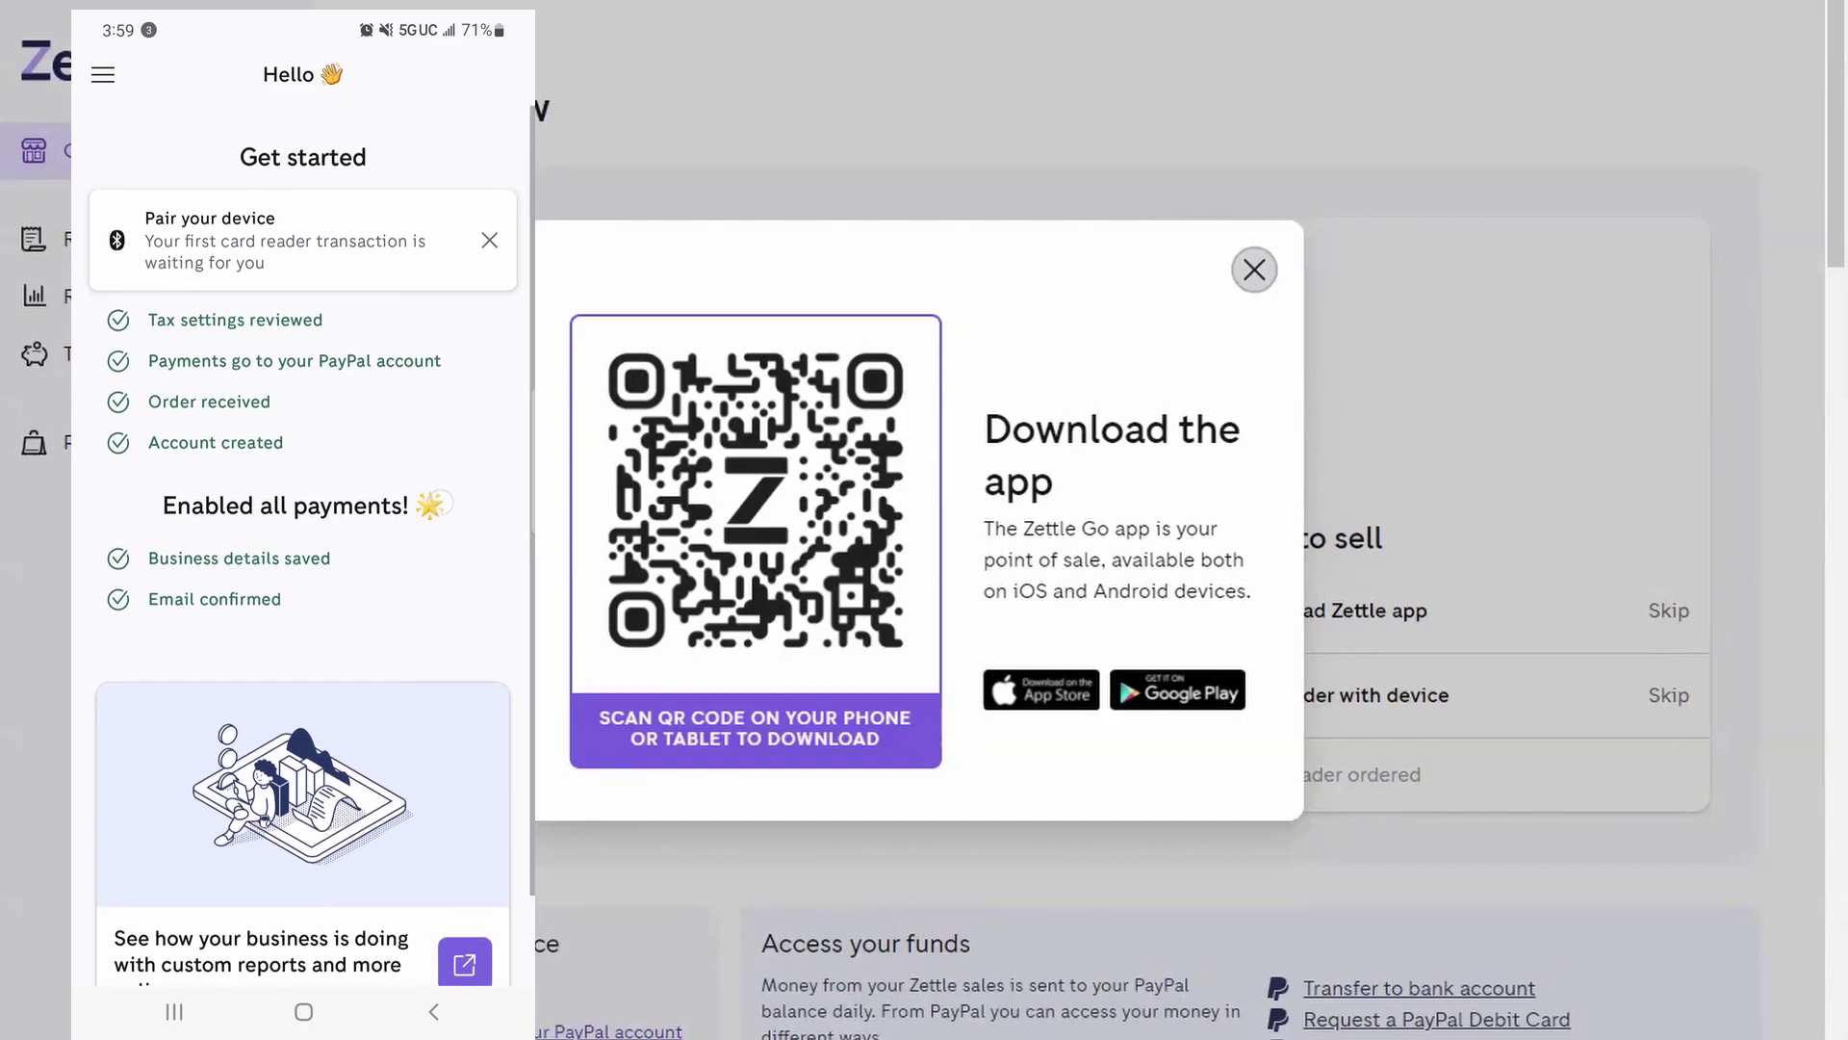
Visit the Receipts and Reports screens, both empty with no payments yet
click(103, 74)
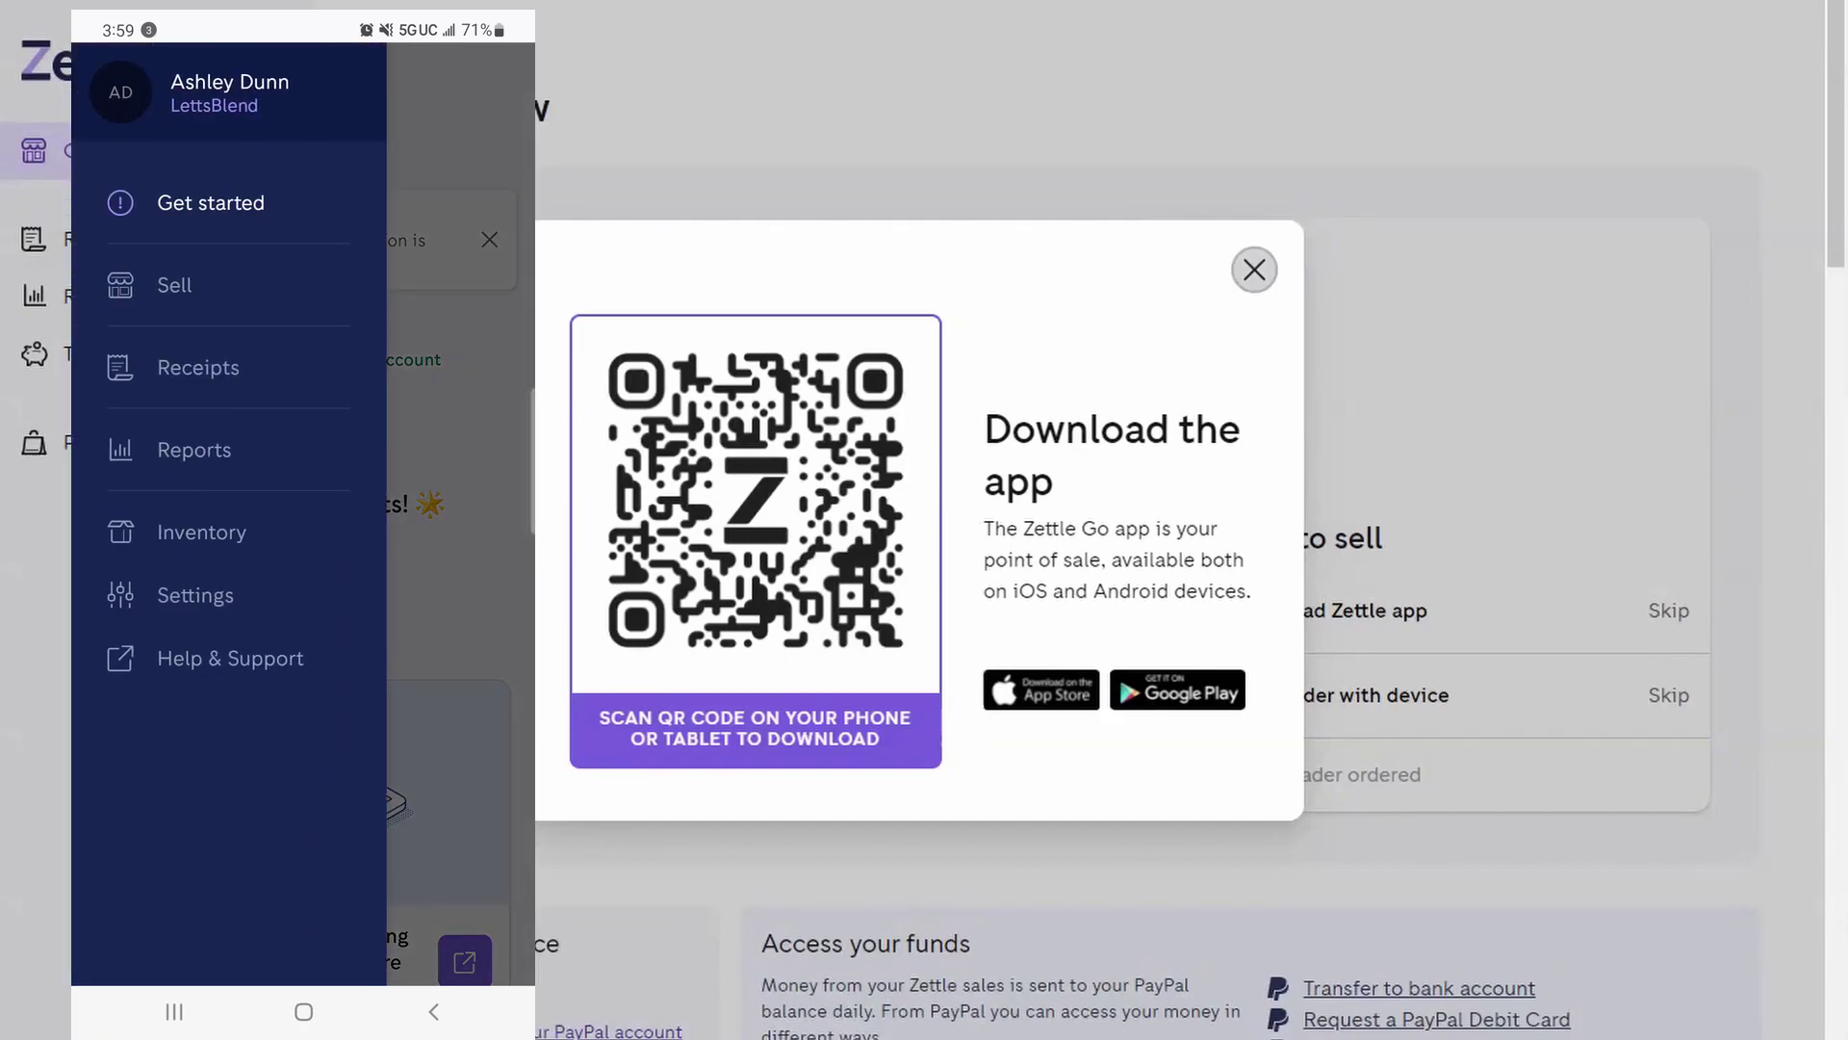
click(291, 396)
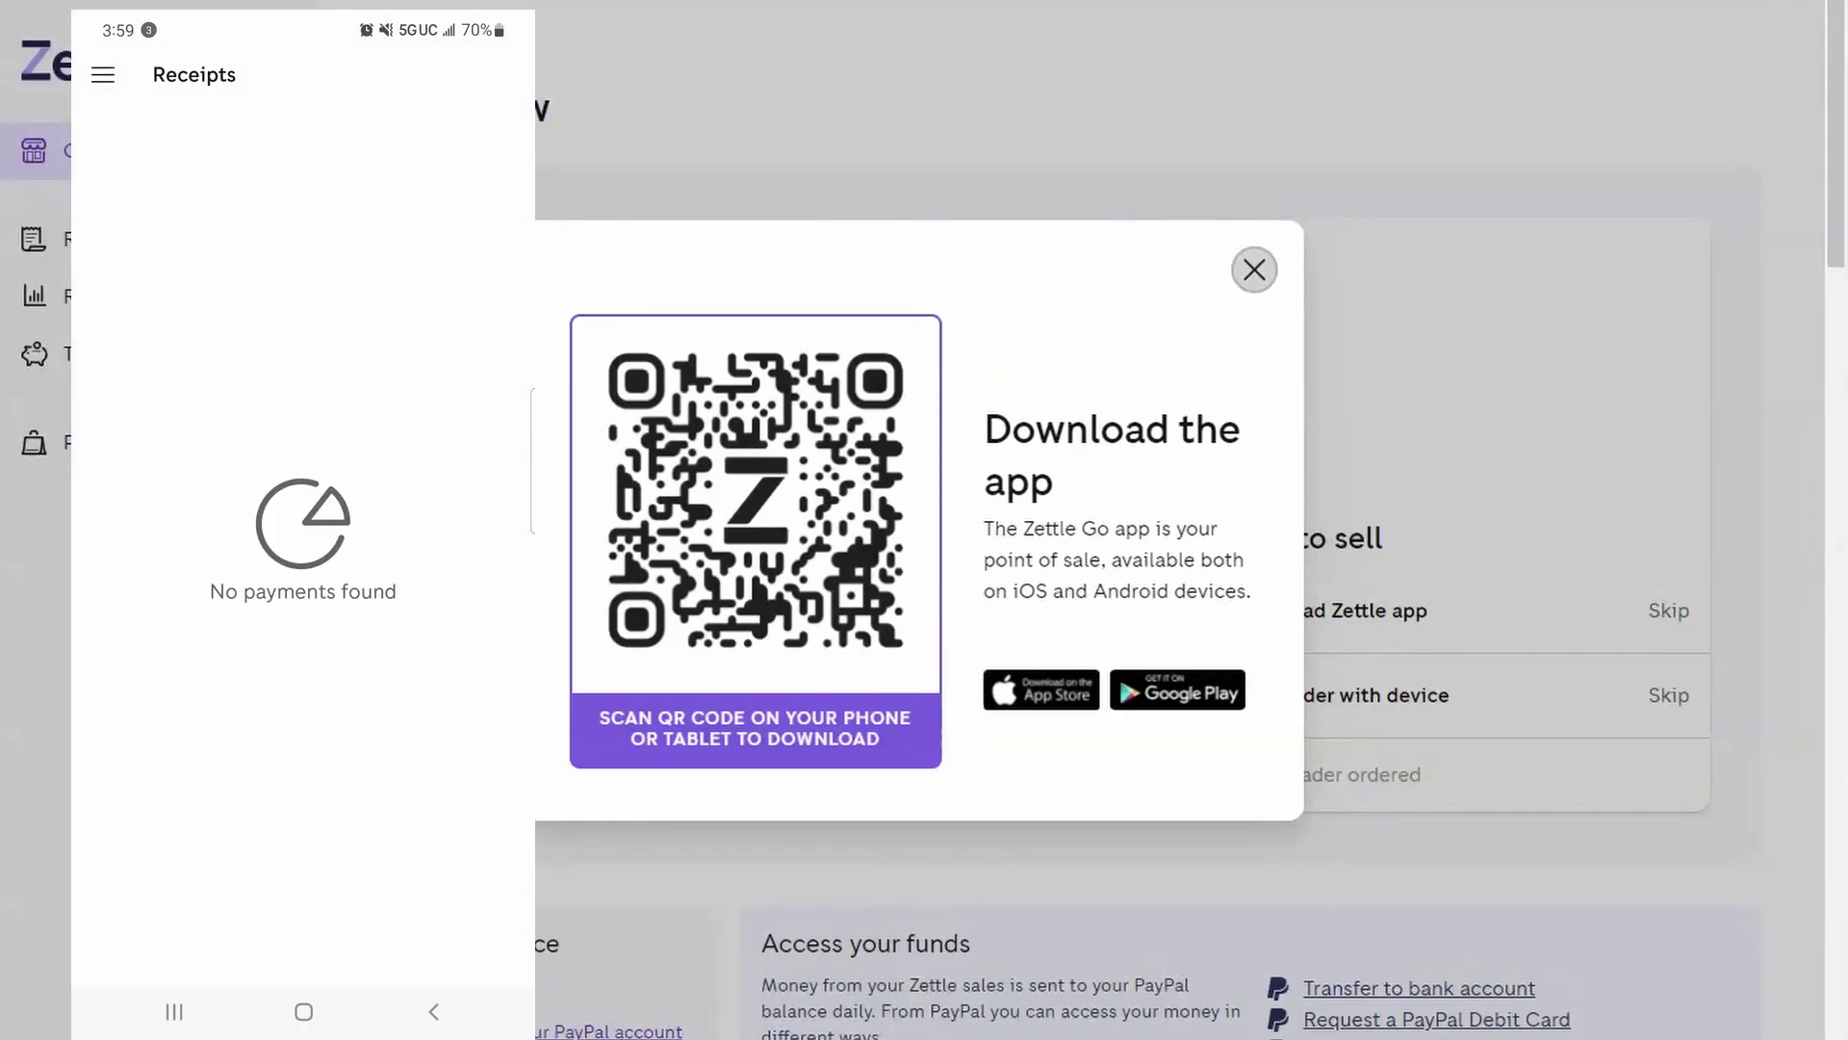
click(103, 75)
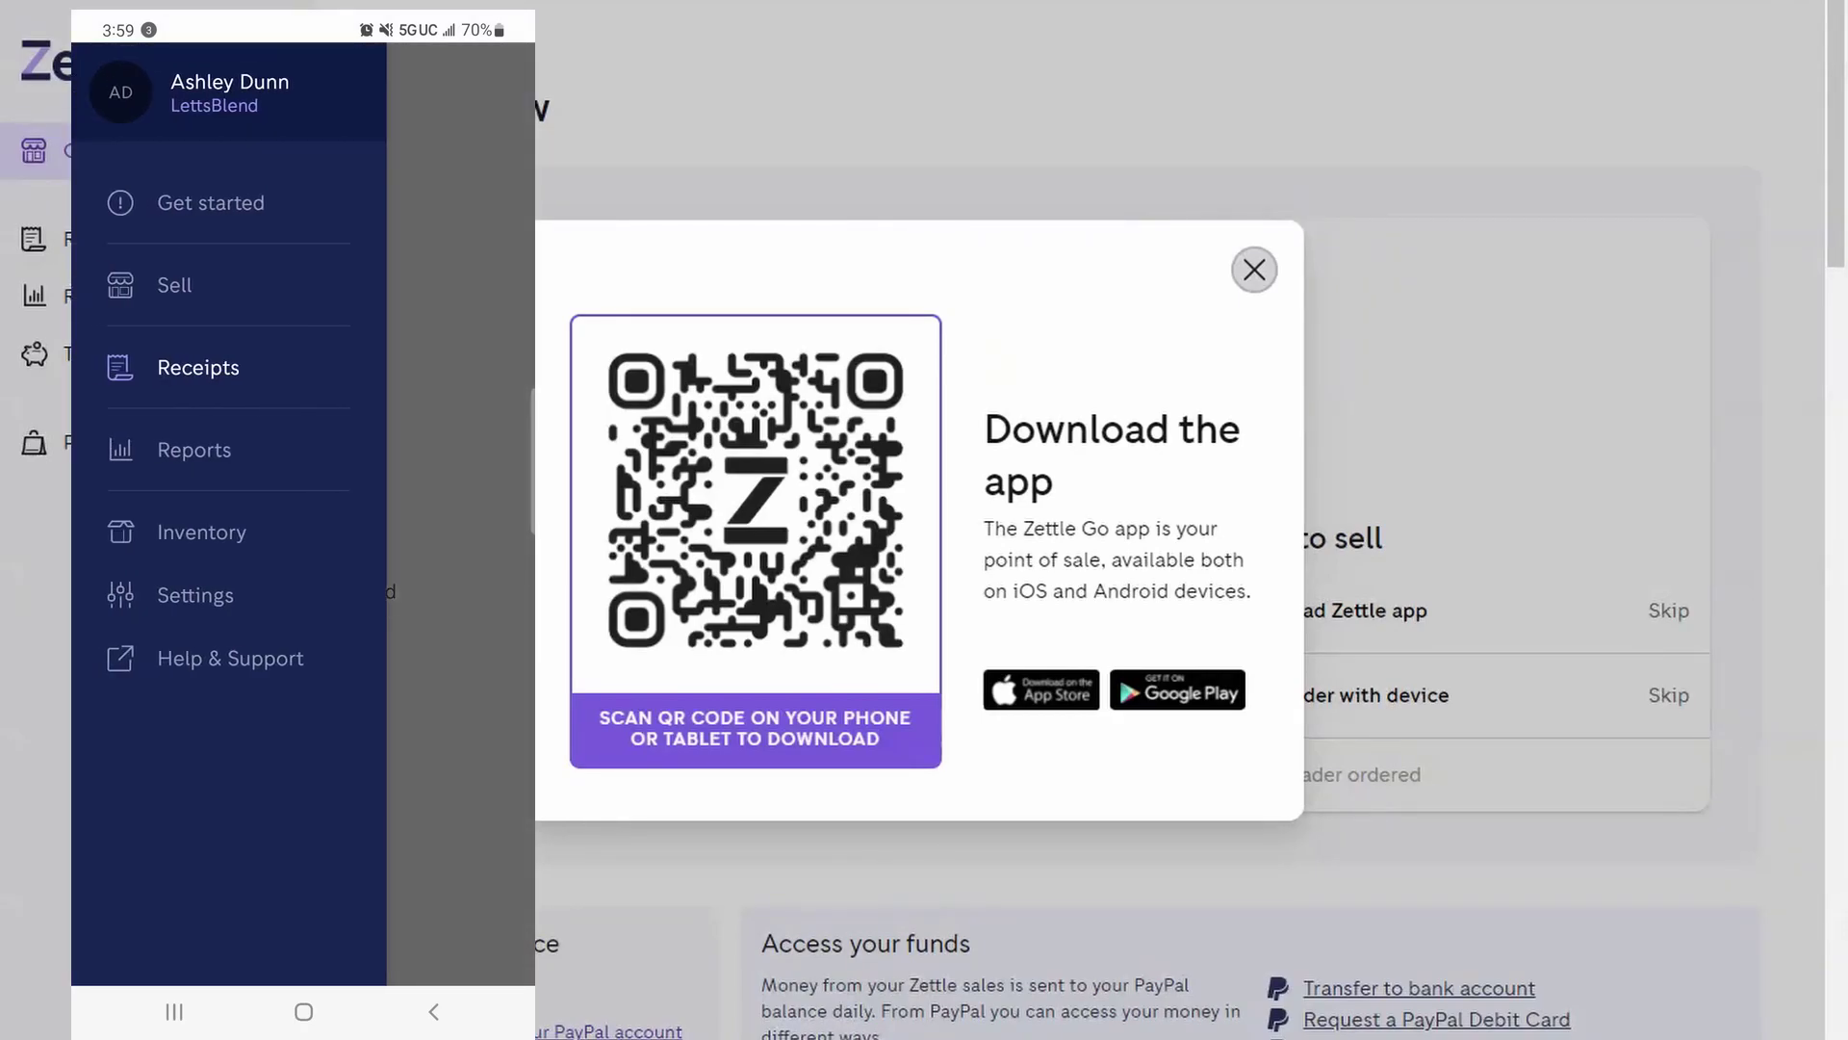
click(193, 449)
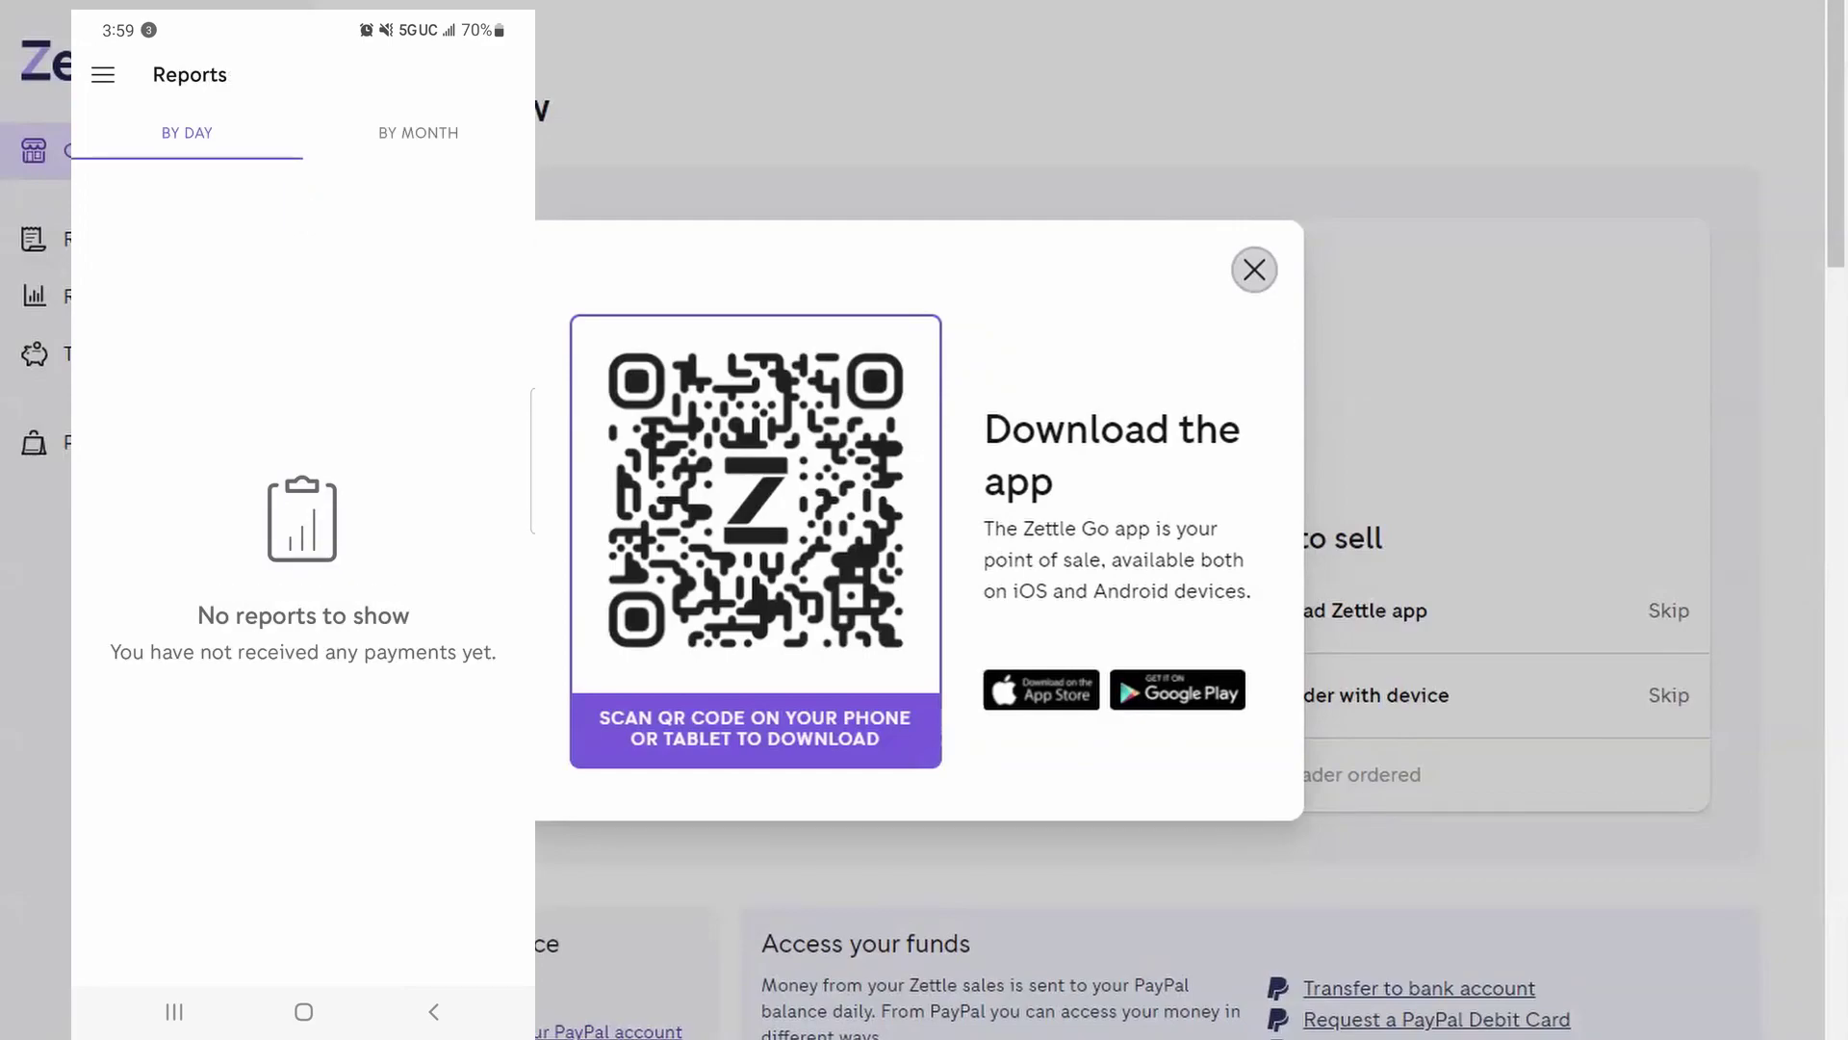
click(103, 75)
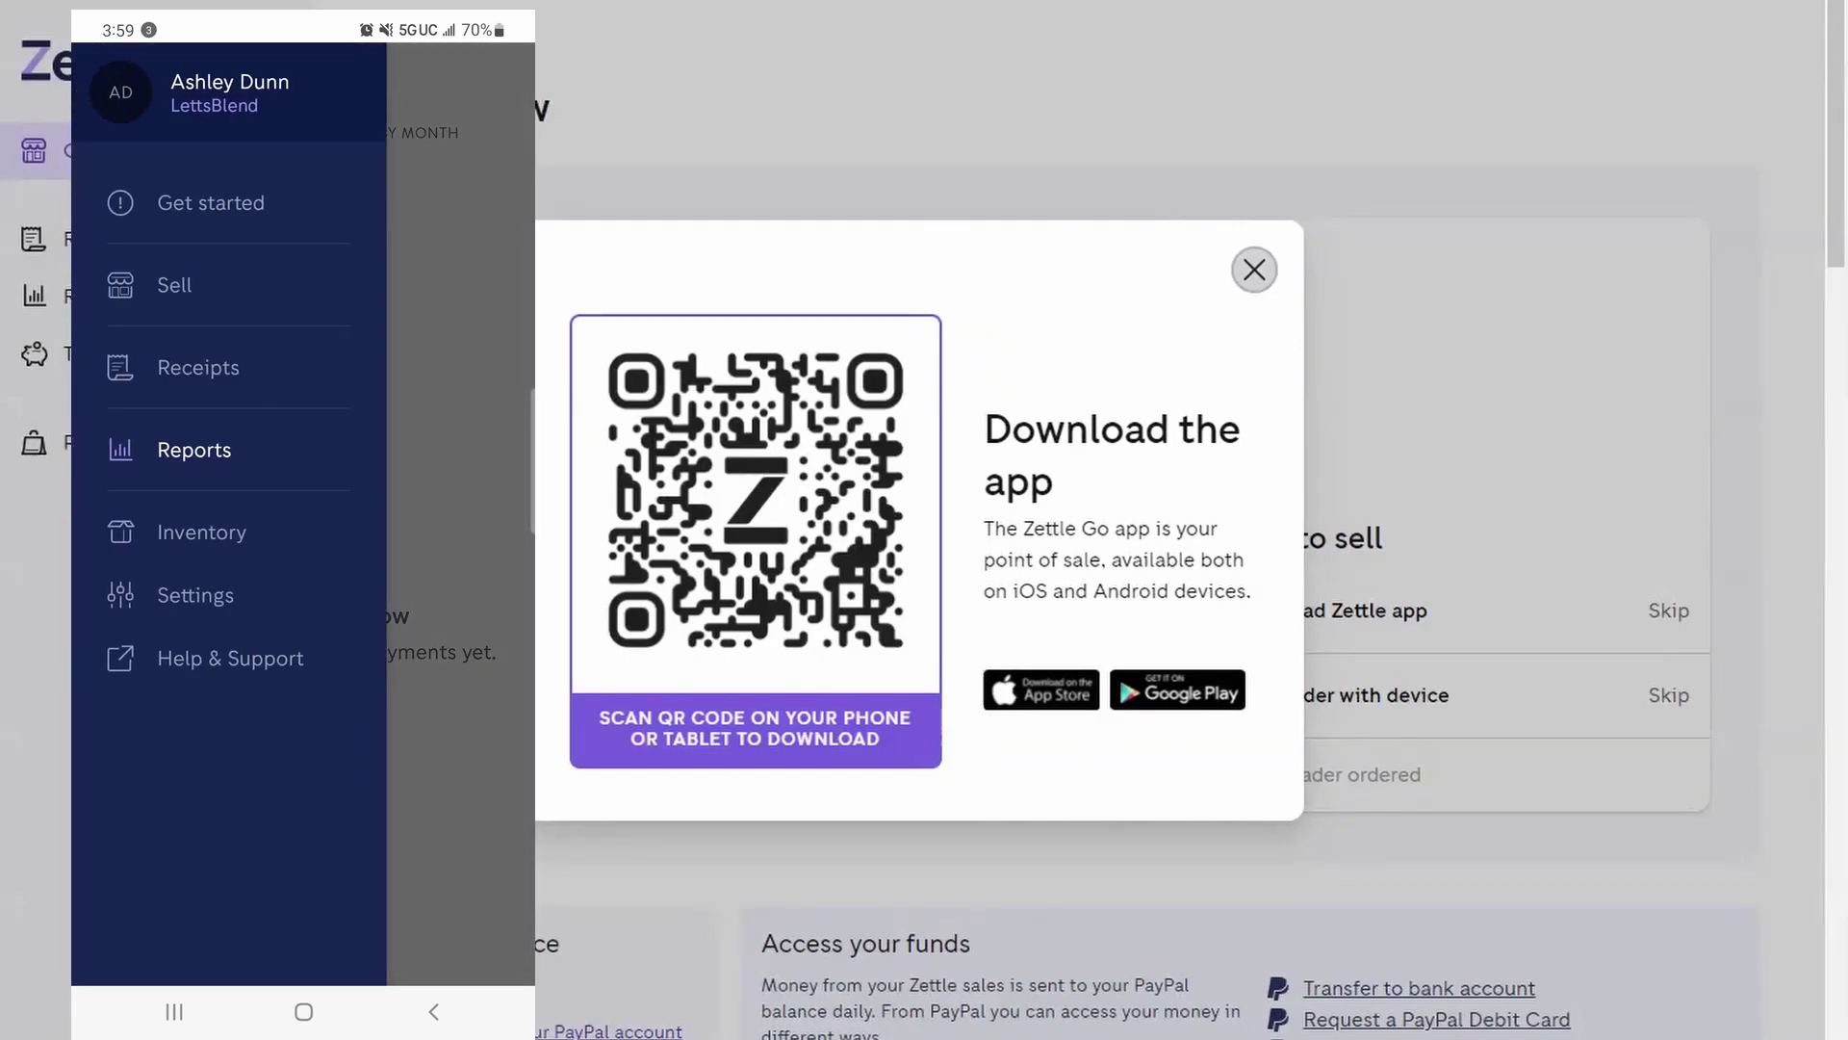
Open the app's Settings and scroll through payment types, payment settings and hardware options
click(195, 595)
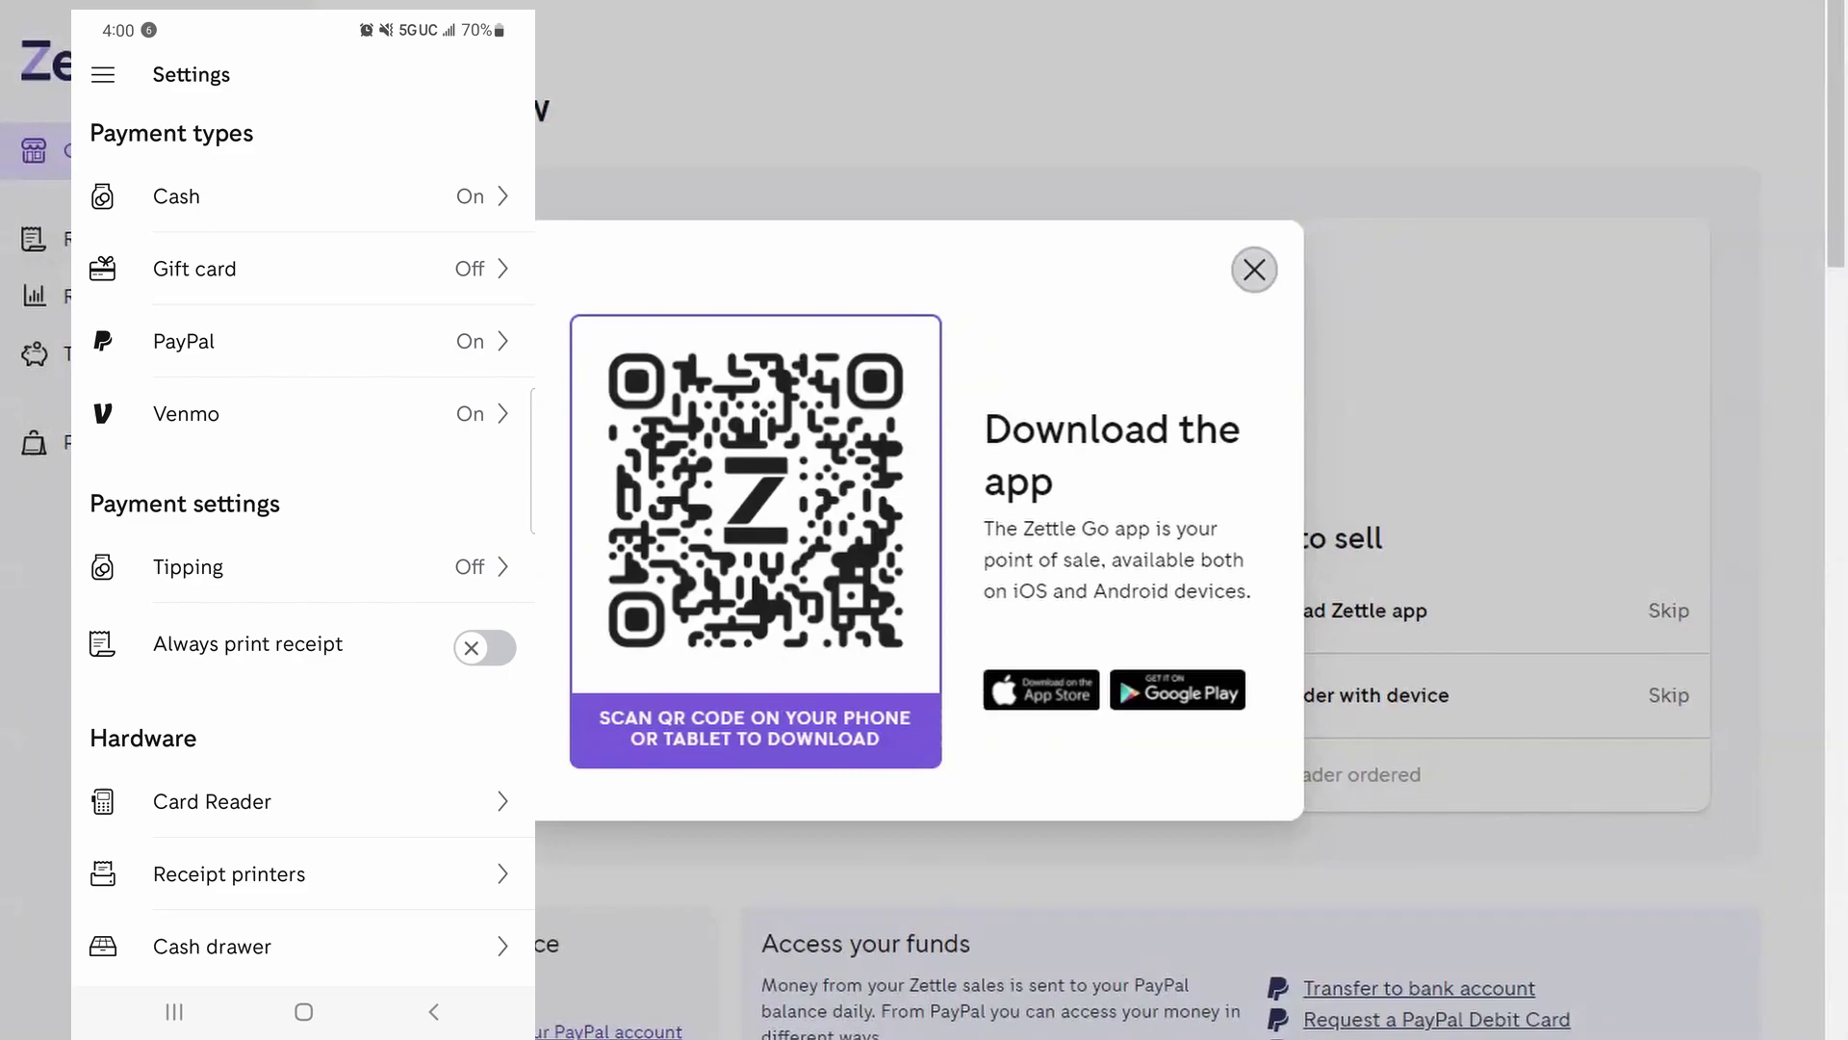
drag(344, 785, 424, 452)
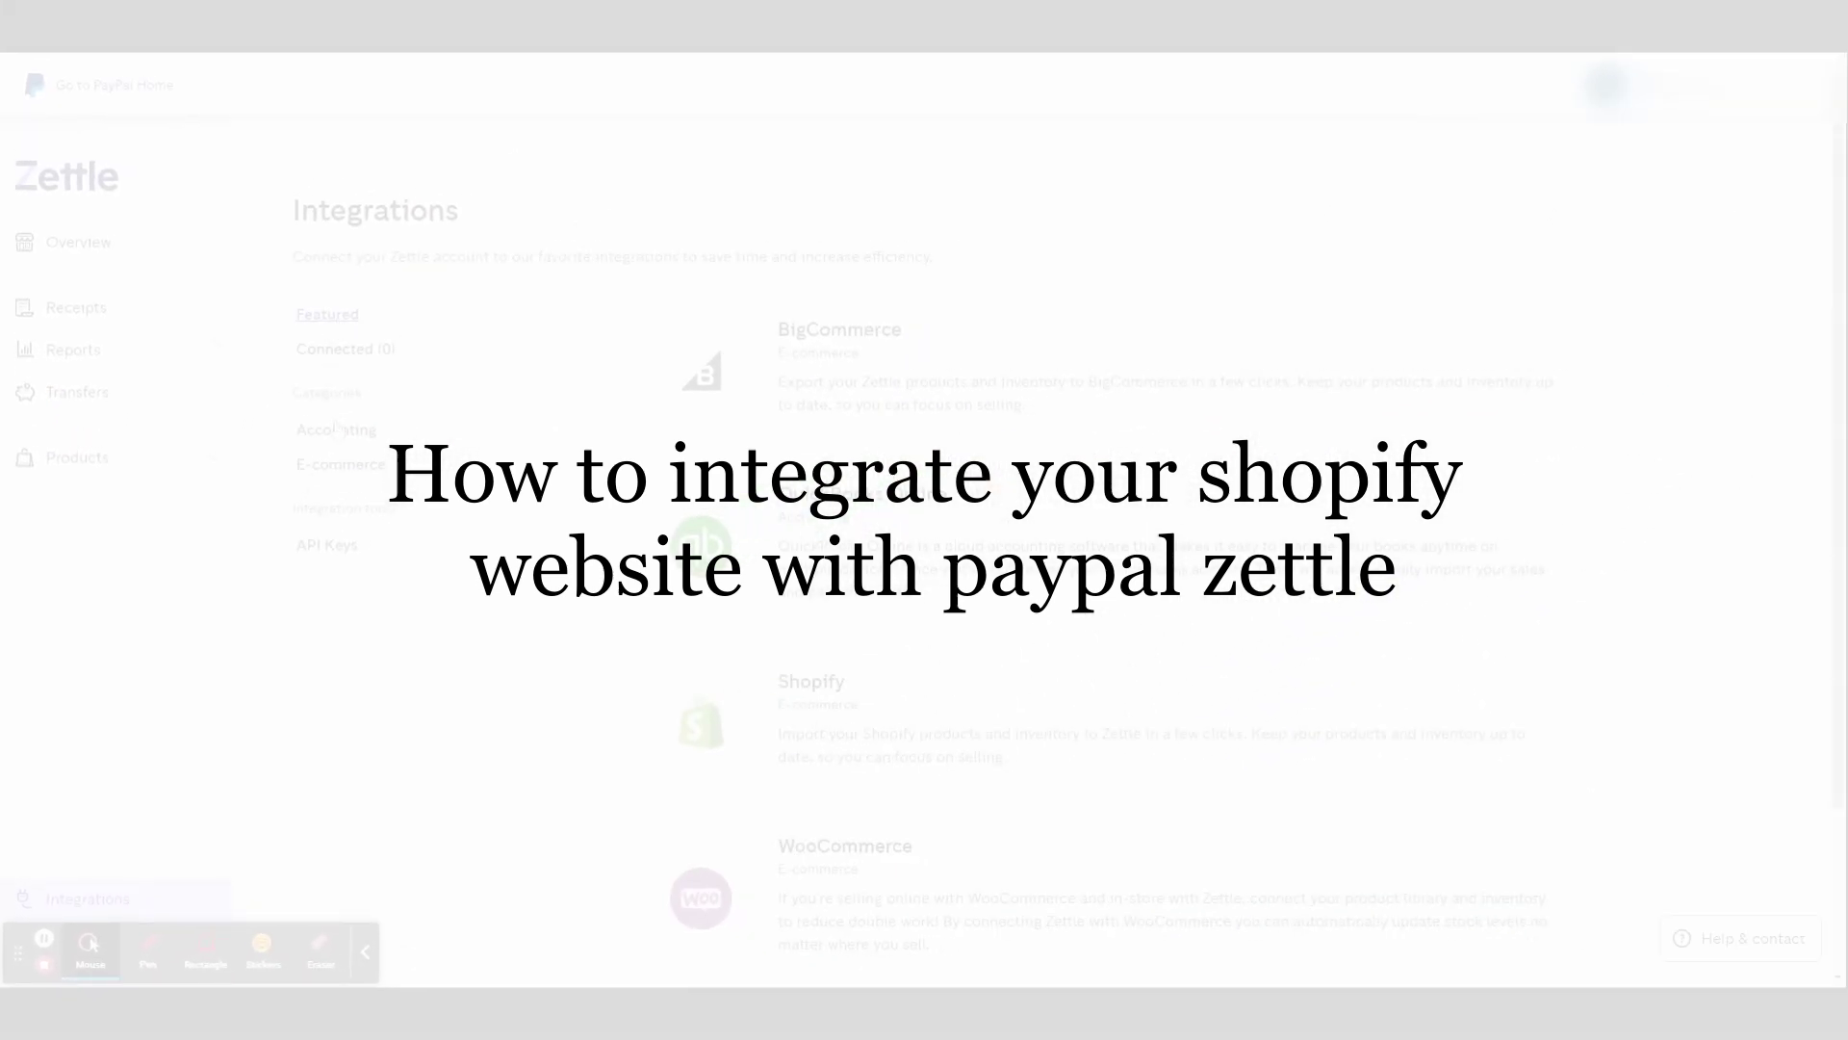
Browse the Accounting, E-commerce and API Keys views, then open the Shopify integration details
click(337, 429)
click(338, 465)
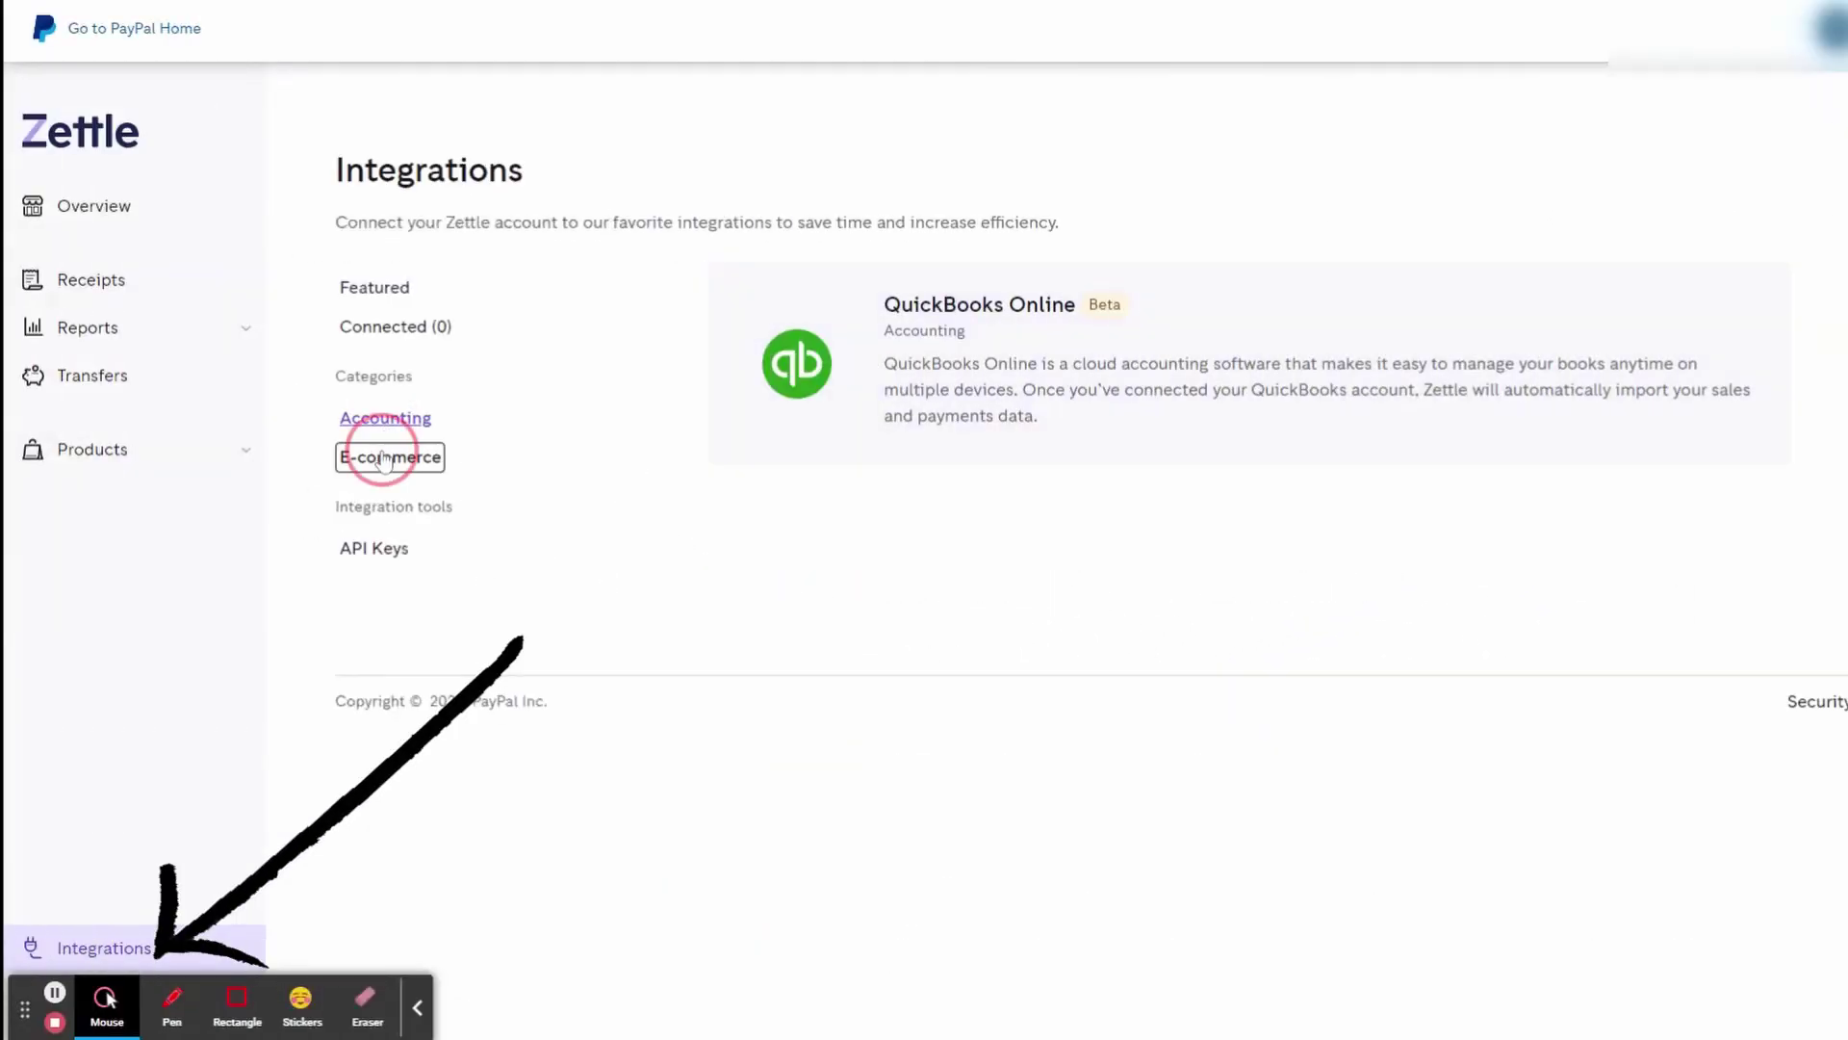
click(356, 554)
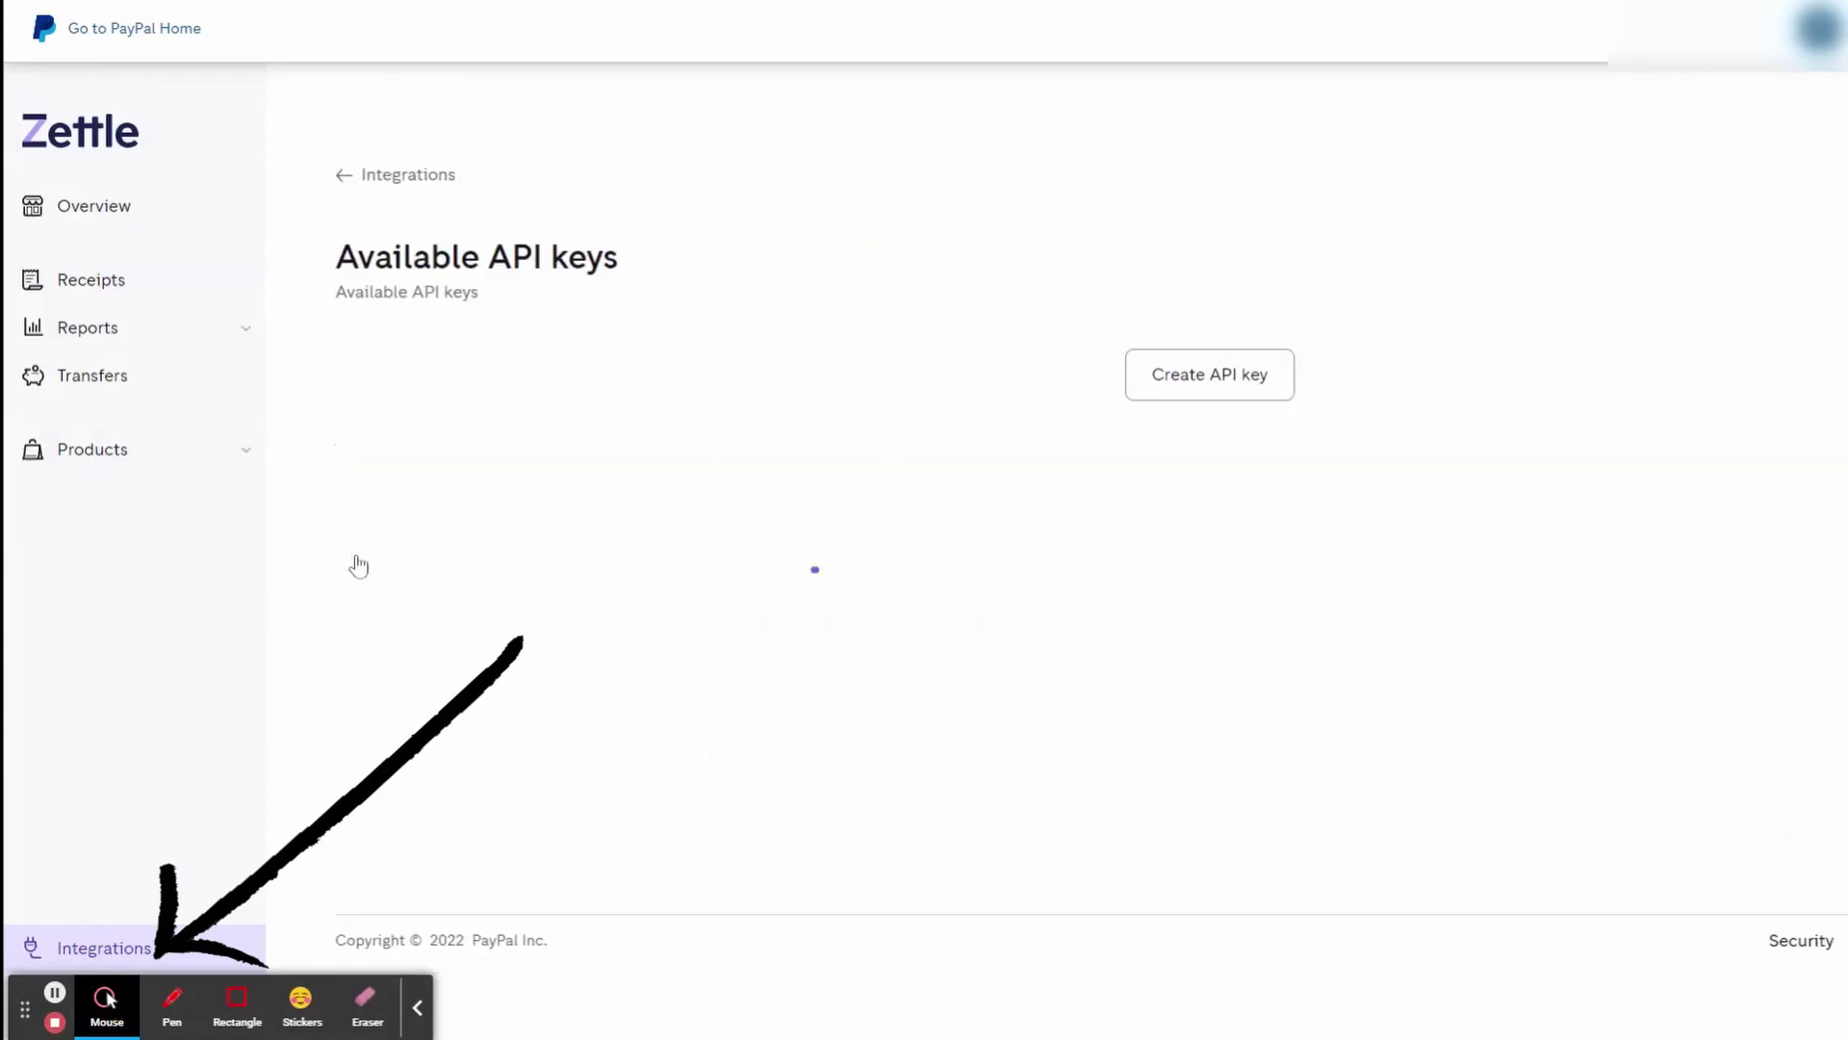
click(337, 174)
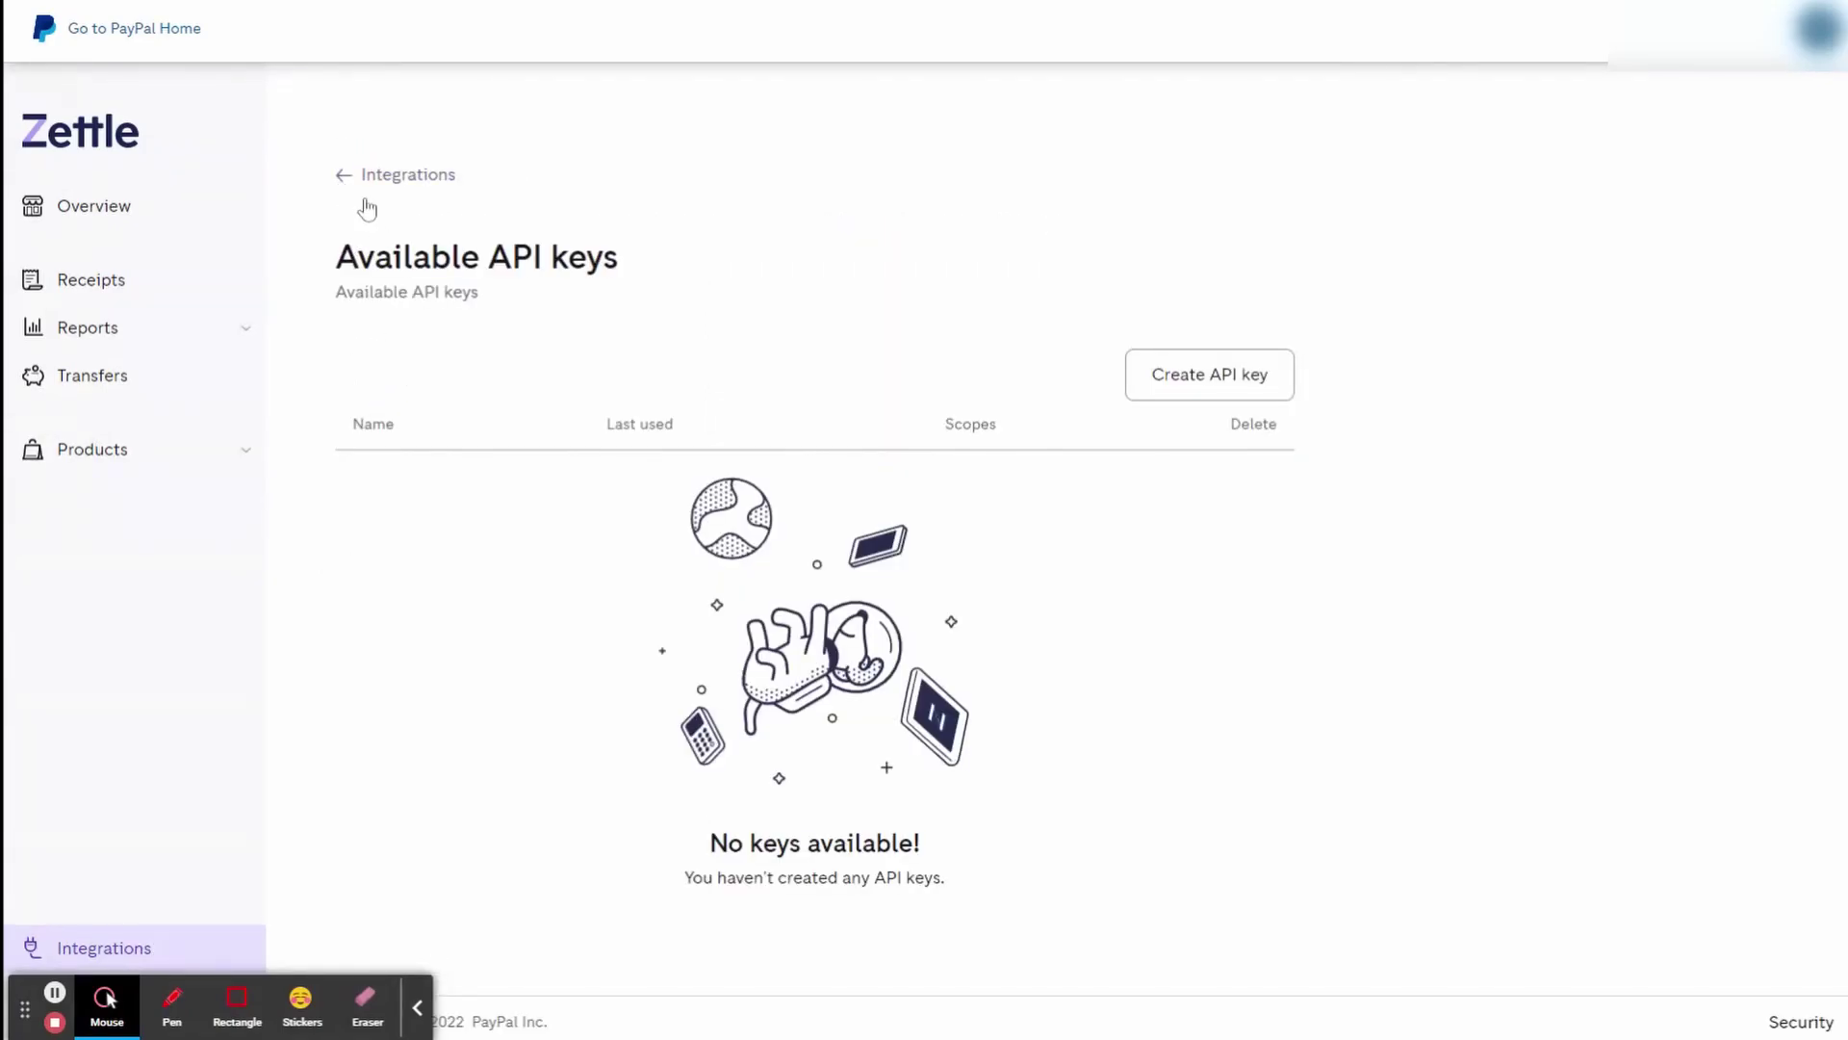
click(350, 183)
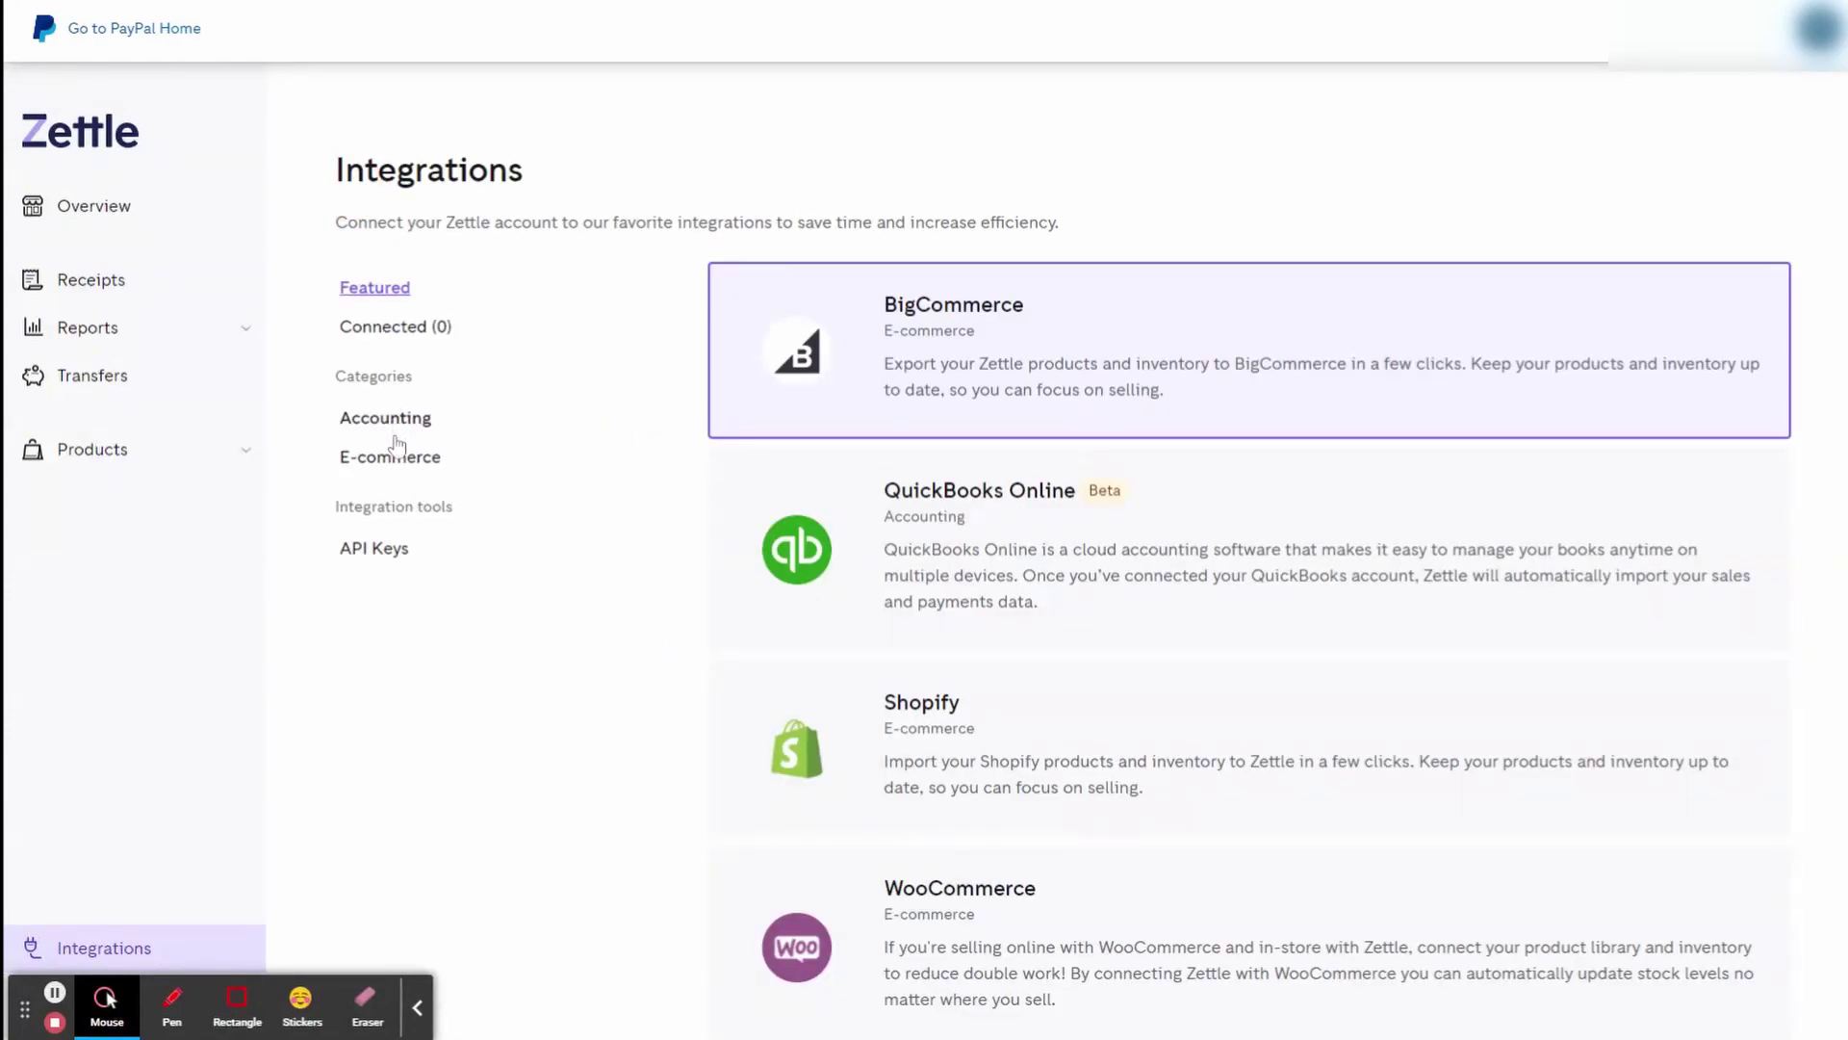
scroll(1011, 626, down, 3)
click(1072, 556)
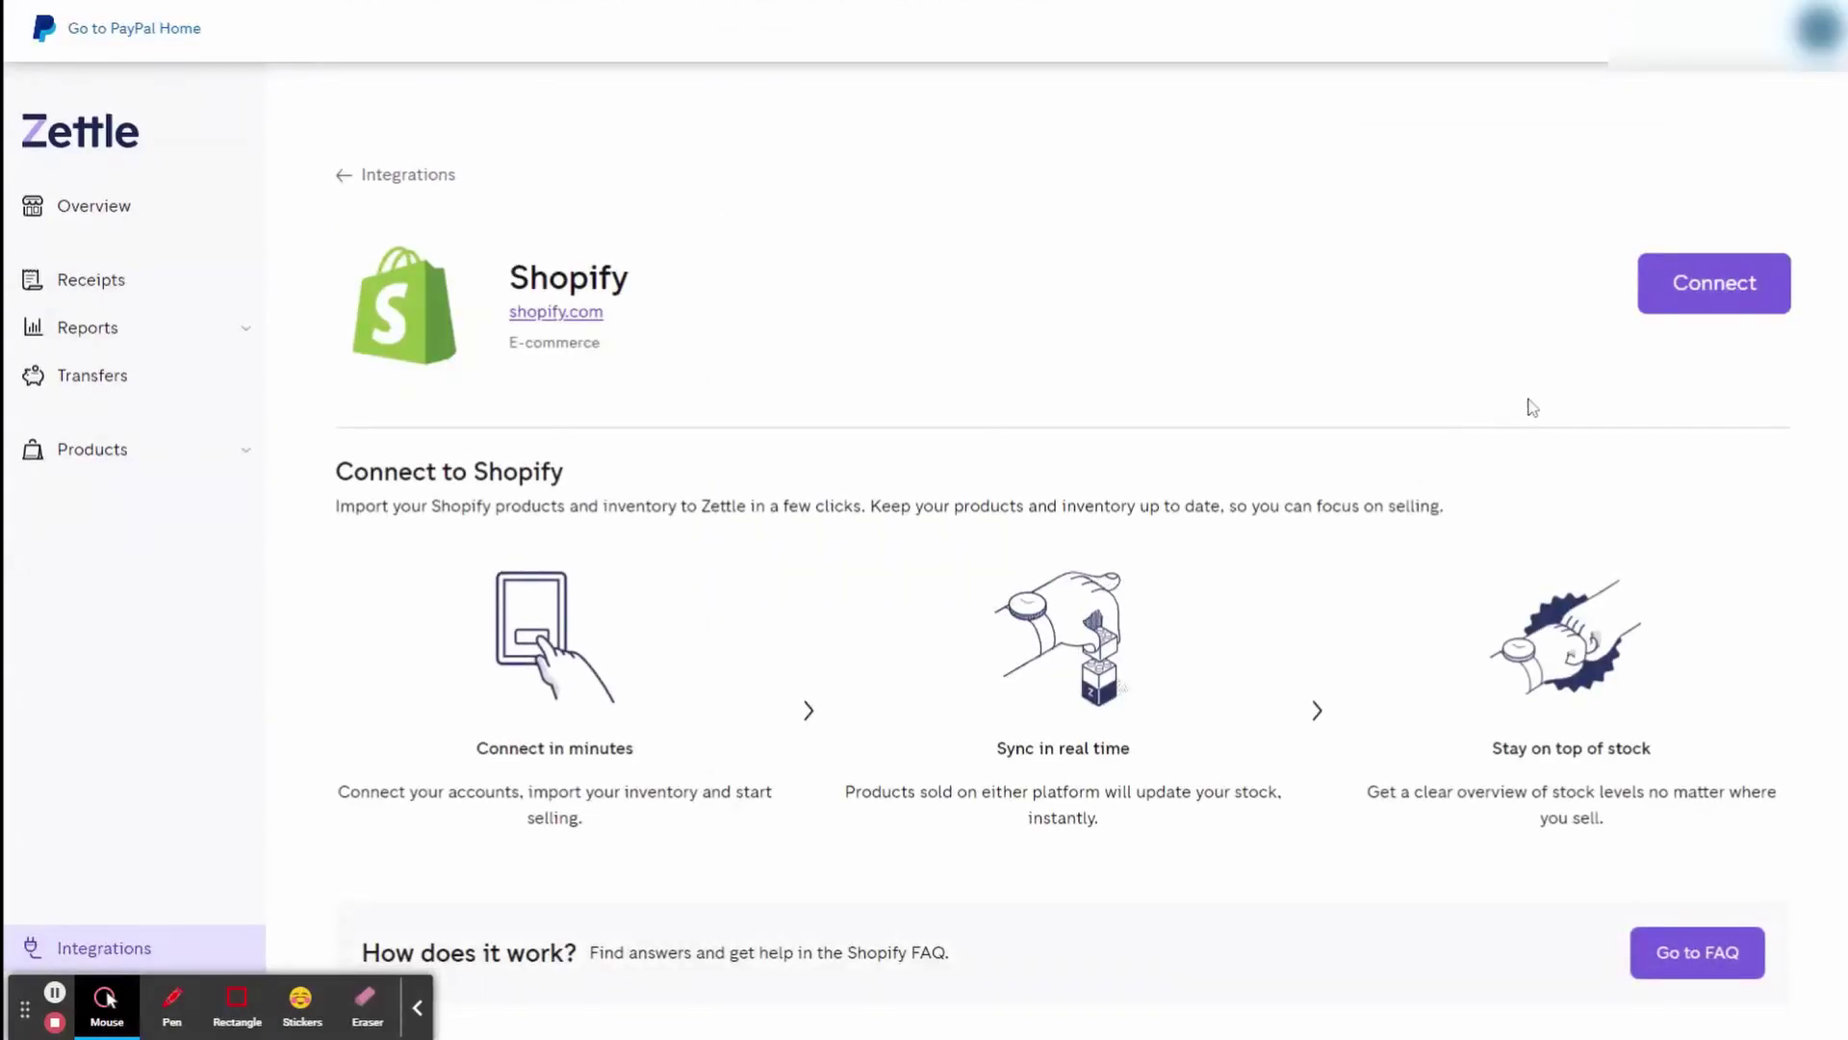
Connect to Shopify by entering the store name 'Lettsblend' and finding the store
click(1673, 305)
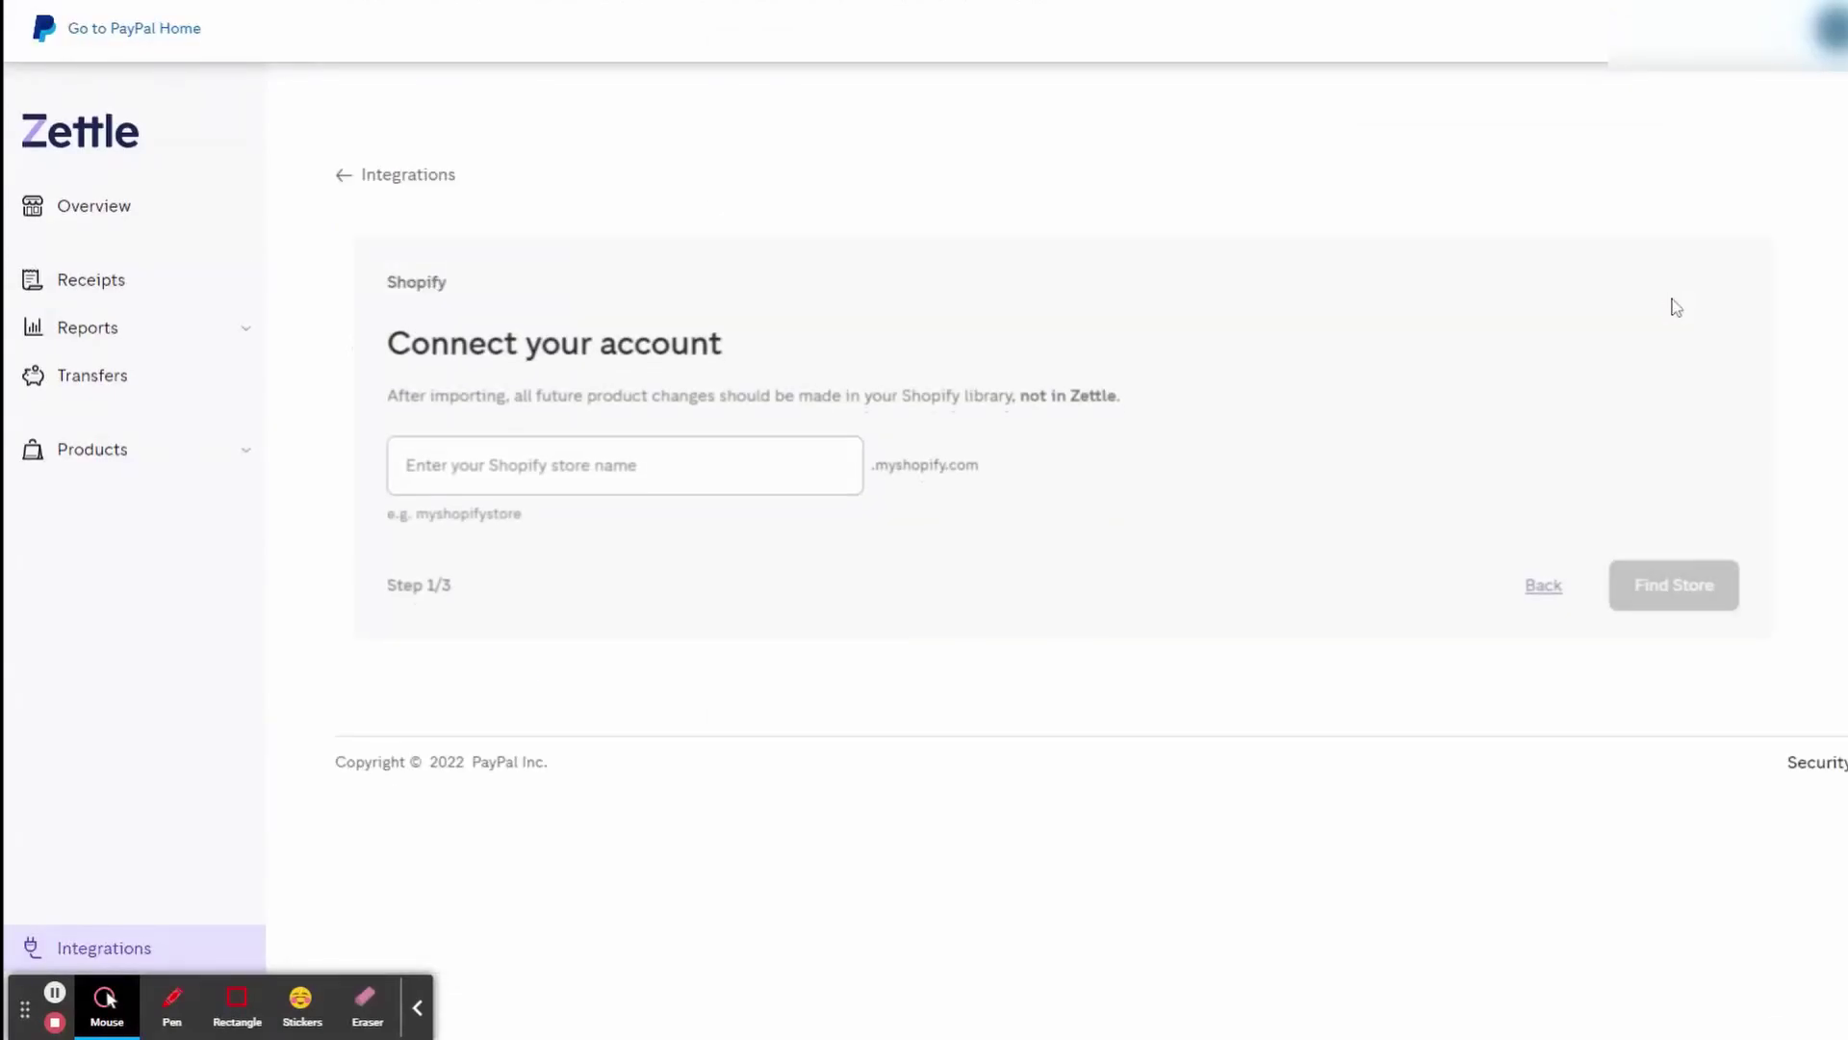
click(676, 479)
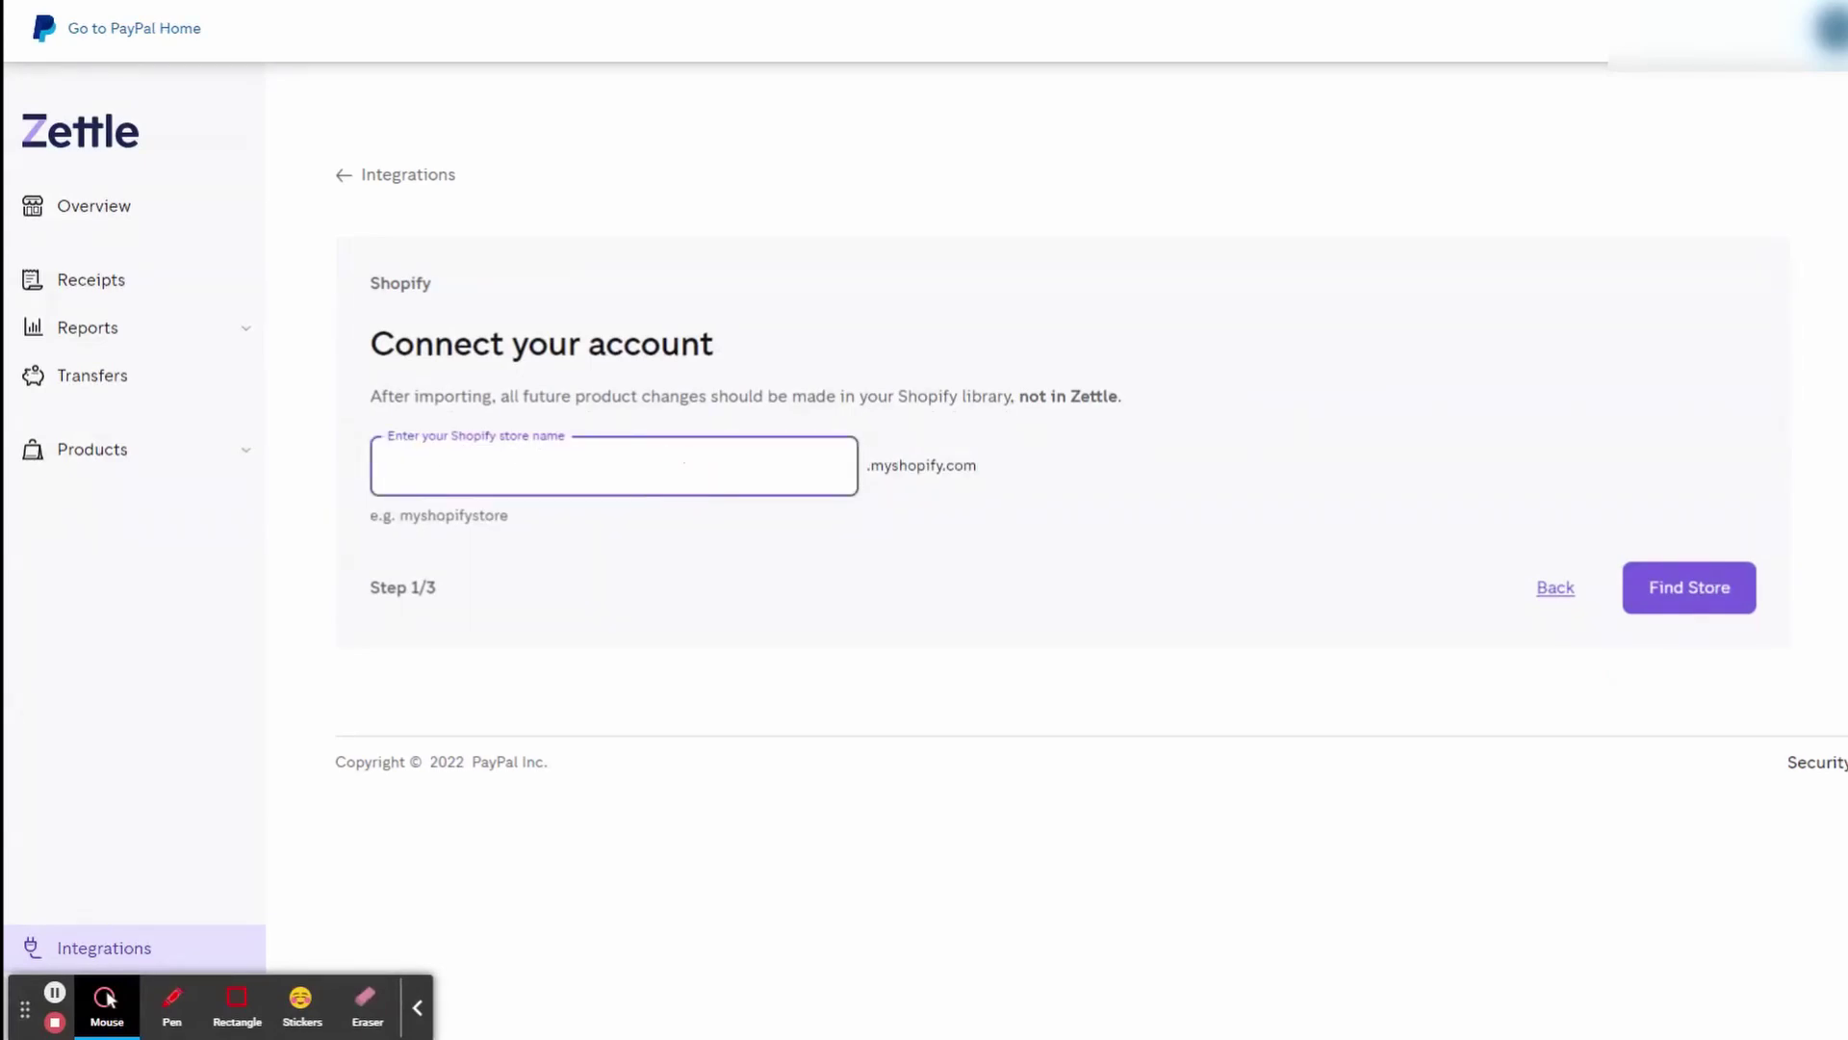
text(:etts)
key(BackSpace)
key(BackSpace)
key(BackSpace)
key(BackSpace)
text(Lettsblend)
click(1657, 606)
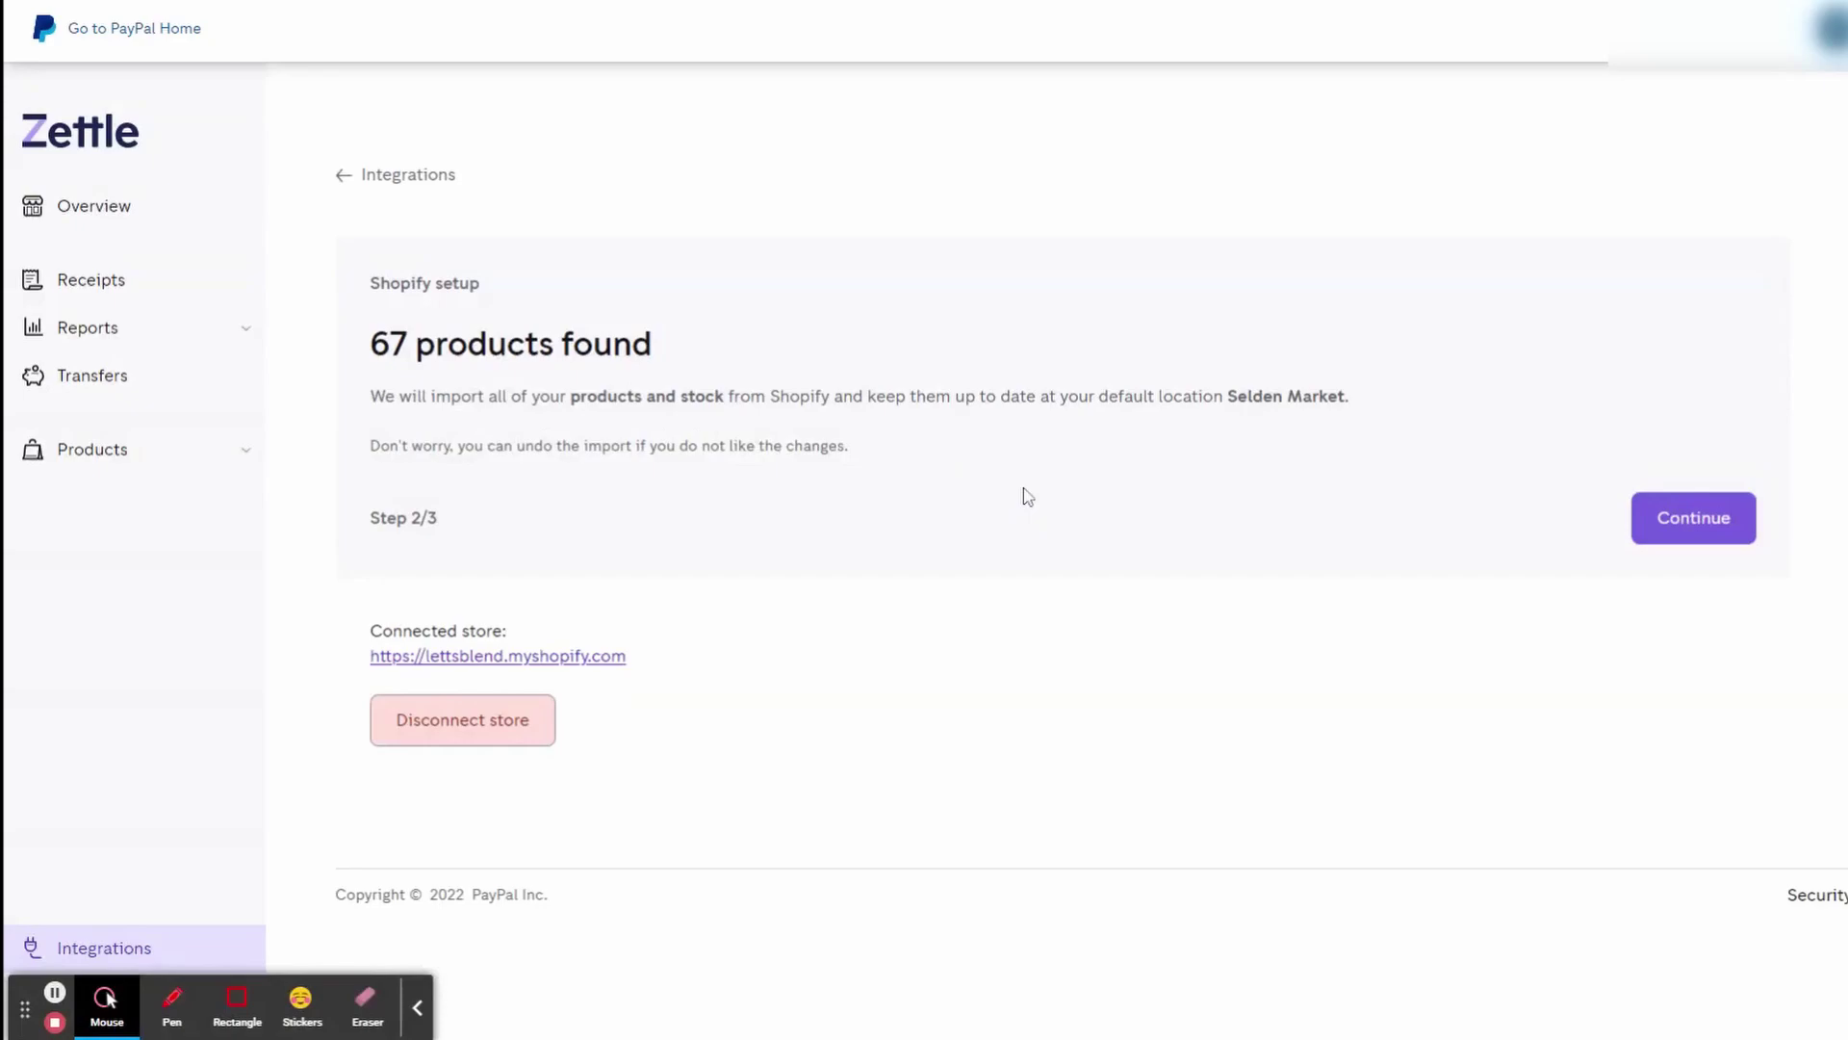
Continue through the sync setup until all 67 of 67 Shopify products are imported
mouse_move(347, 430)
mouse_down()
mouse_move(446, 490)
mouse_move(750, 478)
mouse_up()
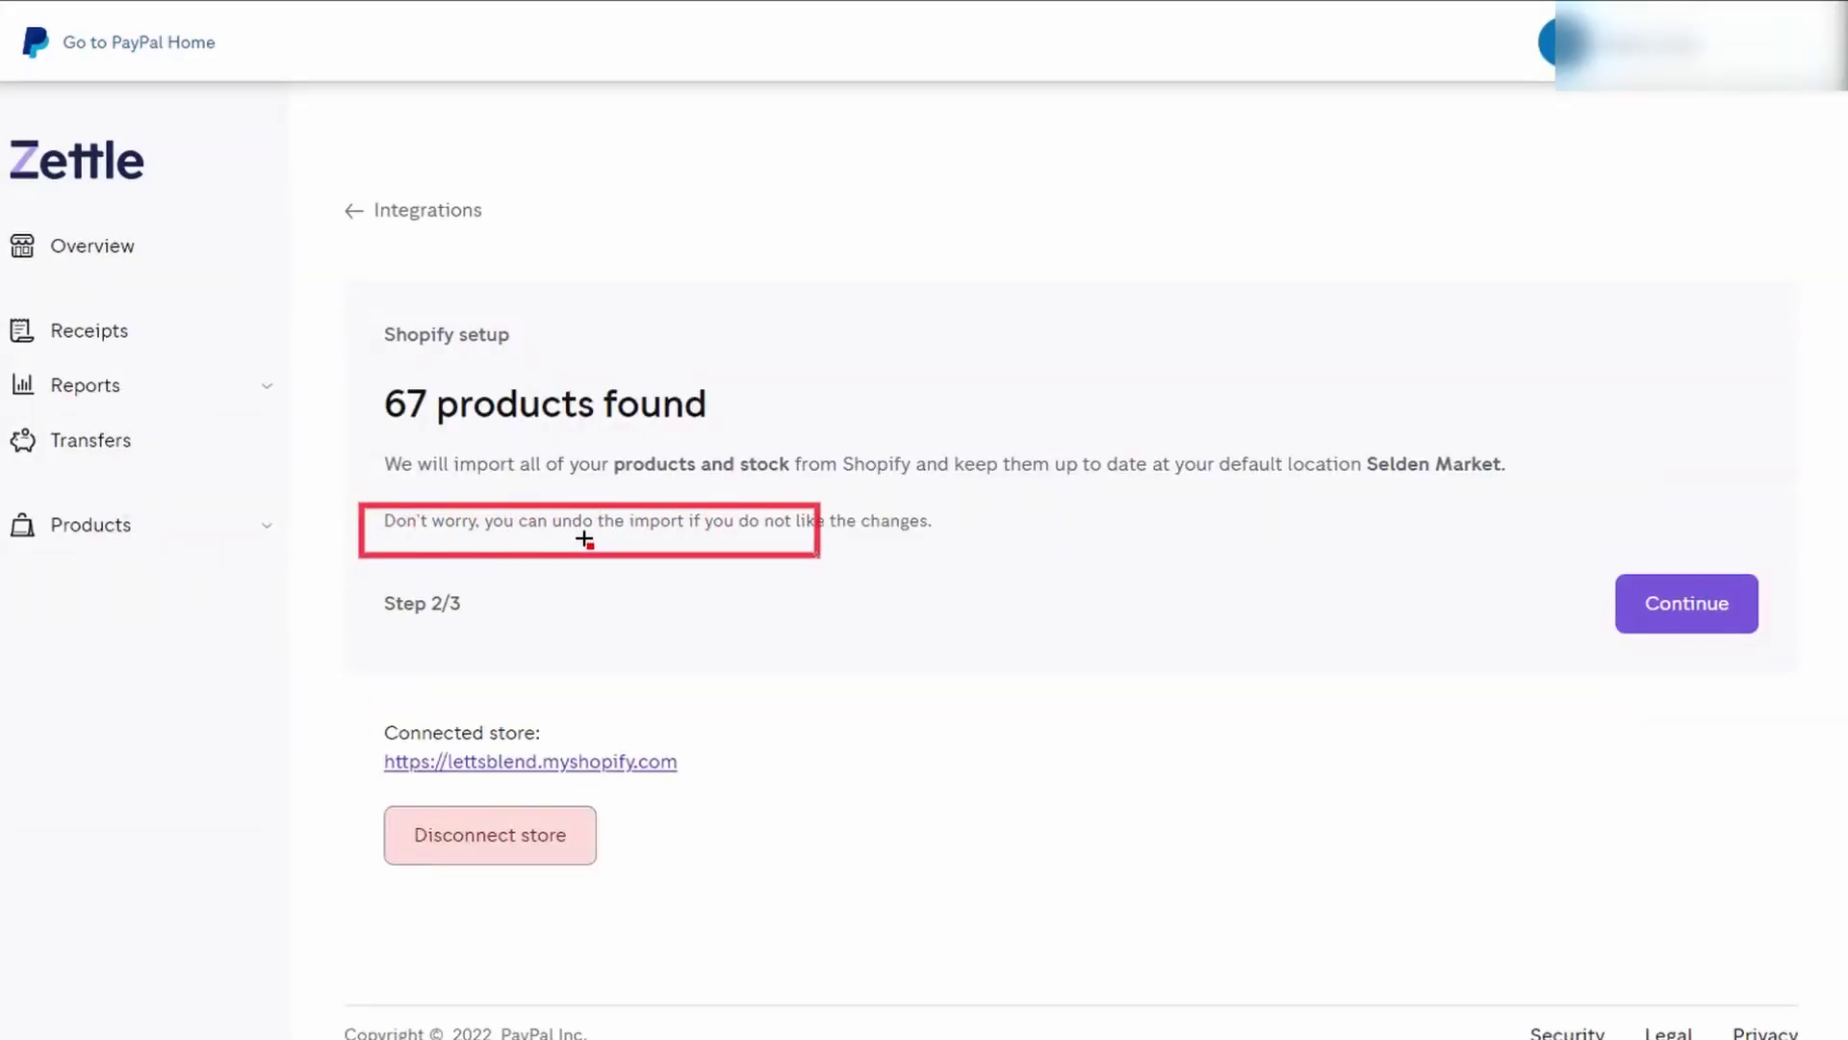
drag(584, 540, 711, 536)
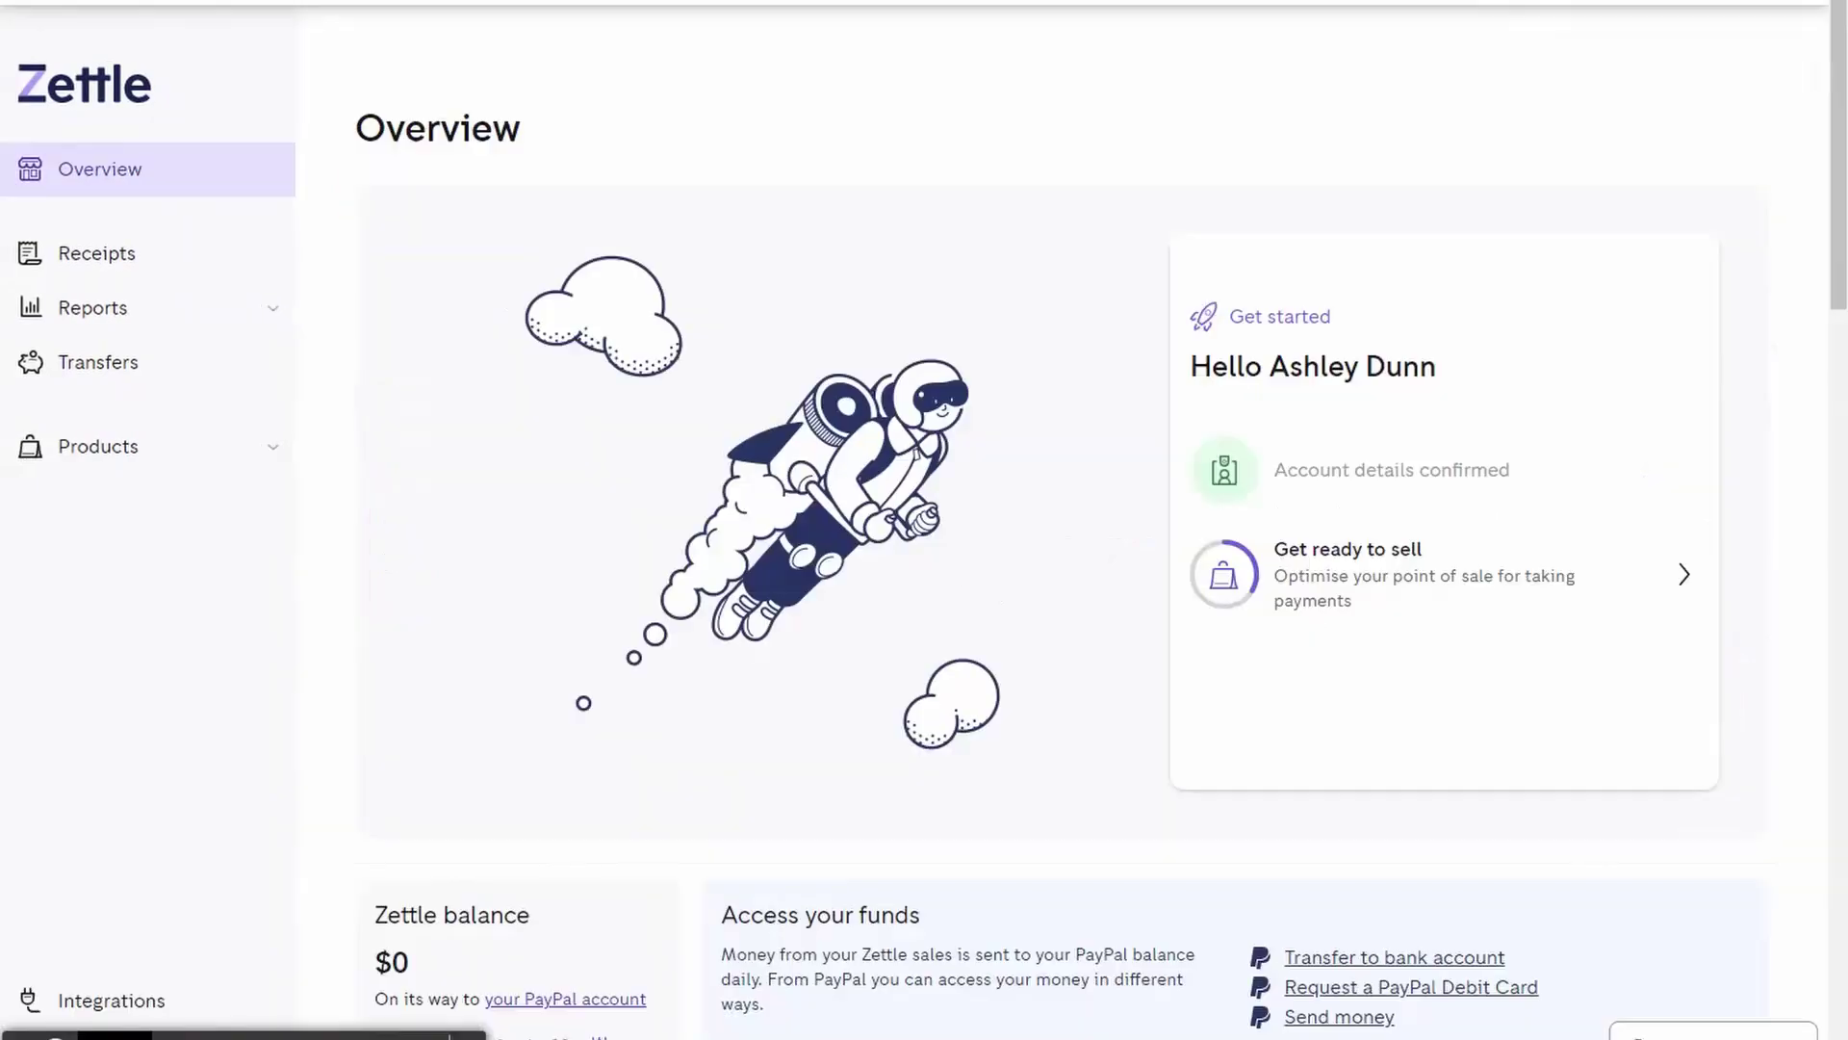
Scroll the Overview dashboard, then open the empty Receipts page
scroll(961, 545, down, 3)
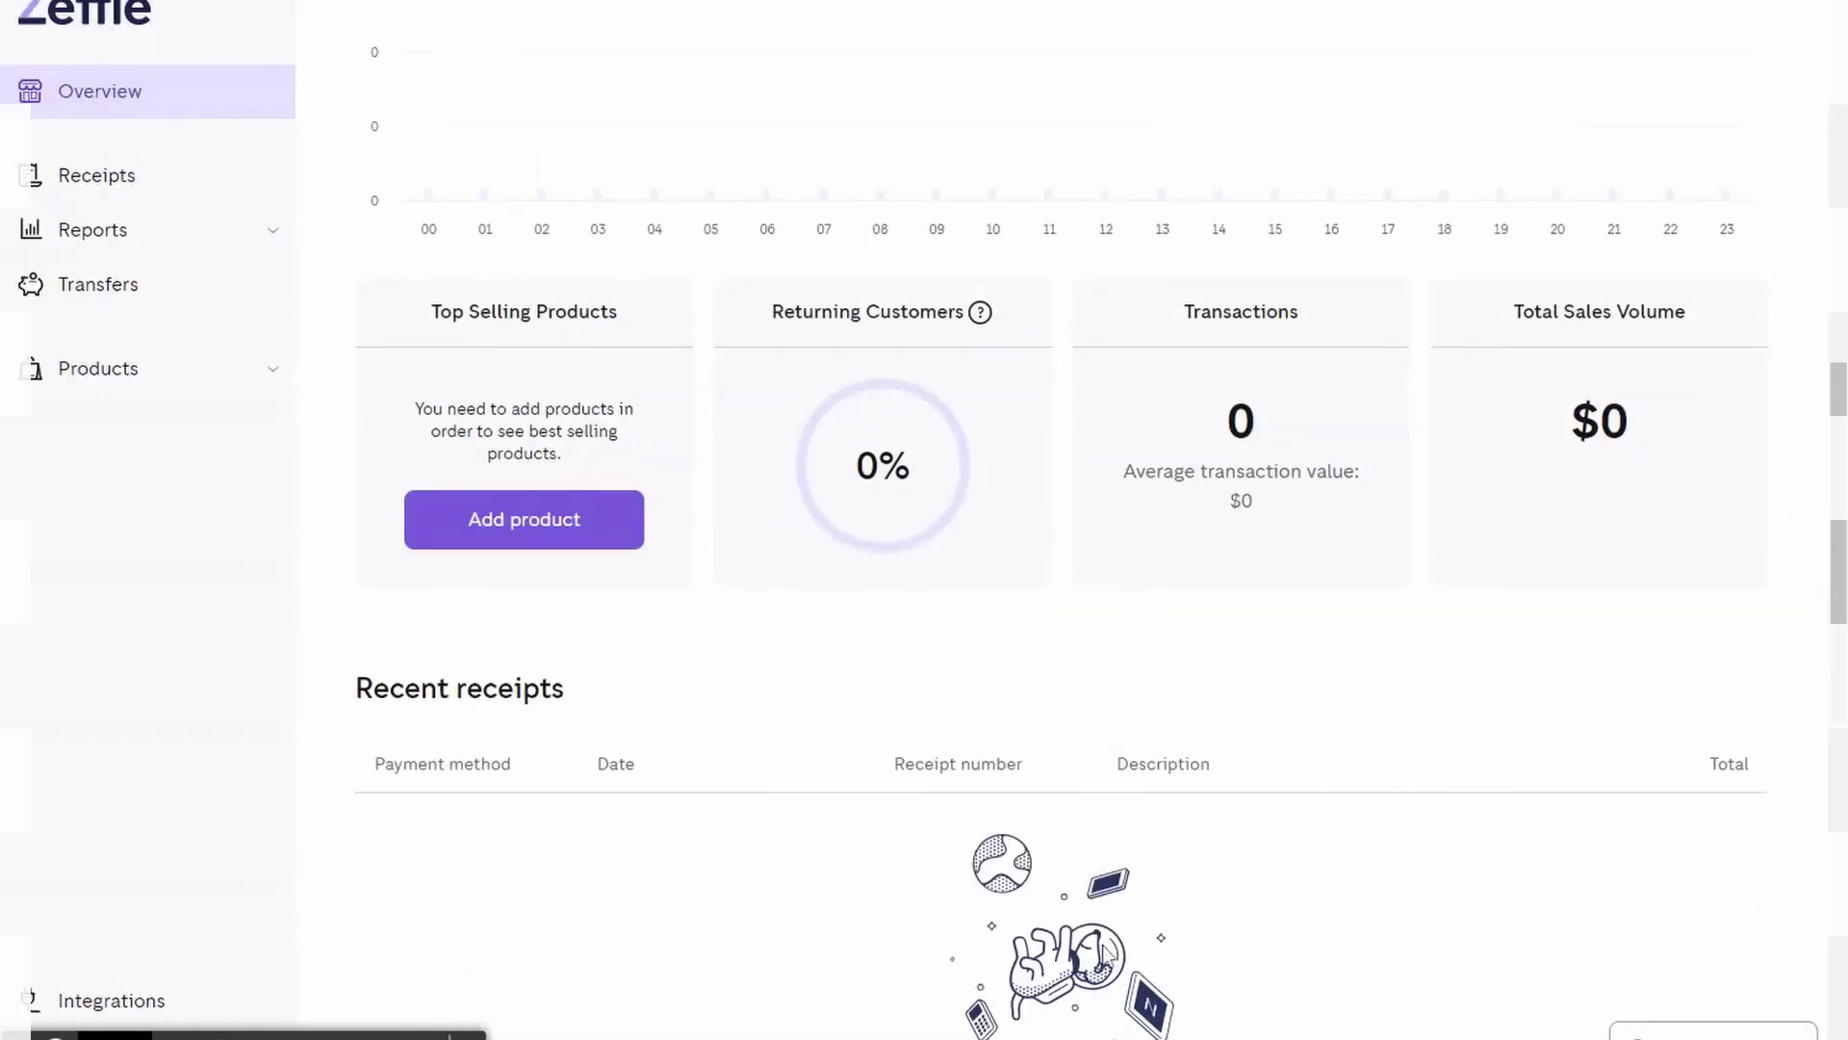
scroll(1073, 957, up, 11)
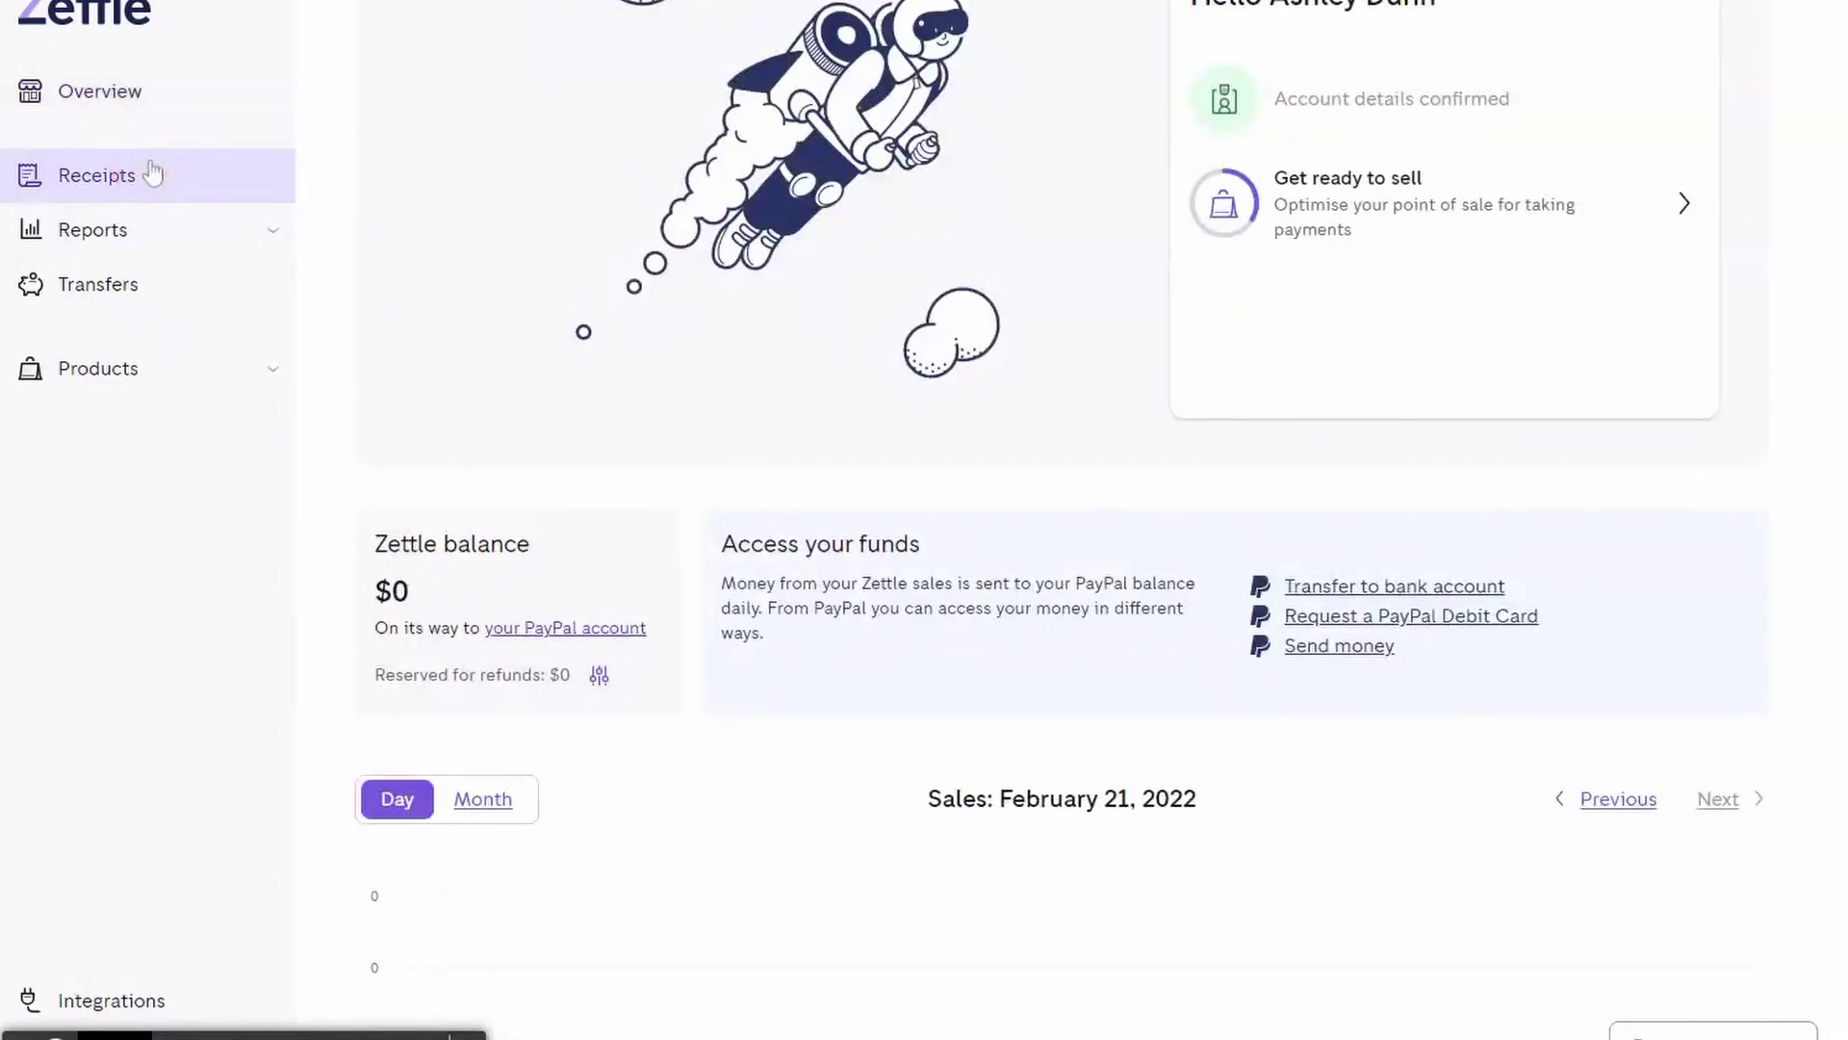
click(152, 174)
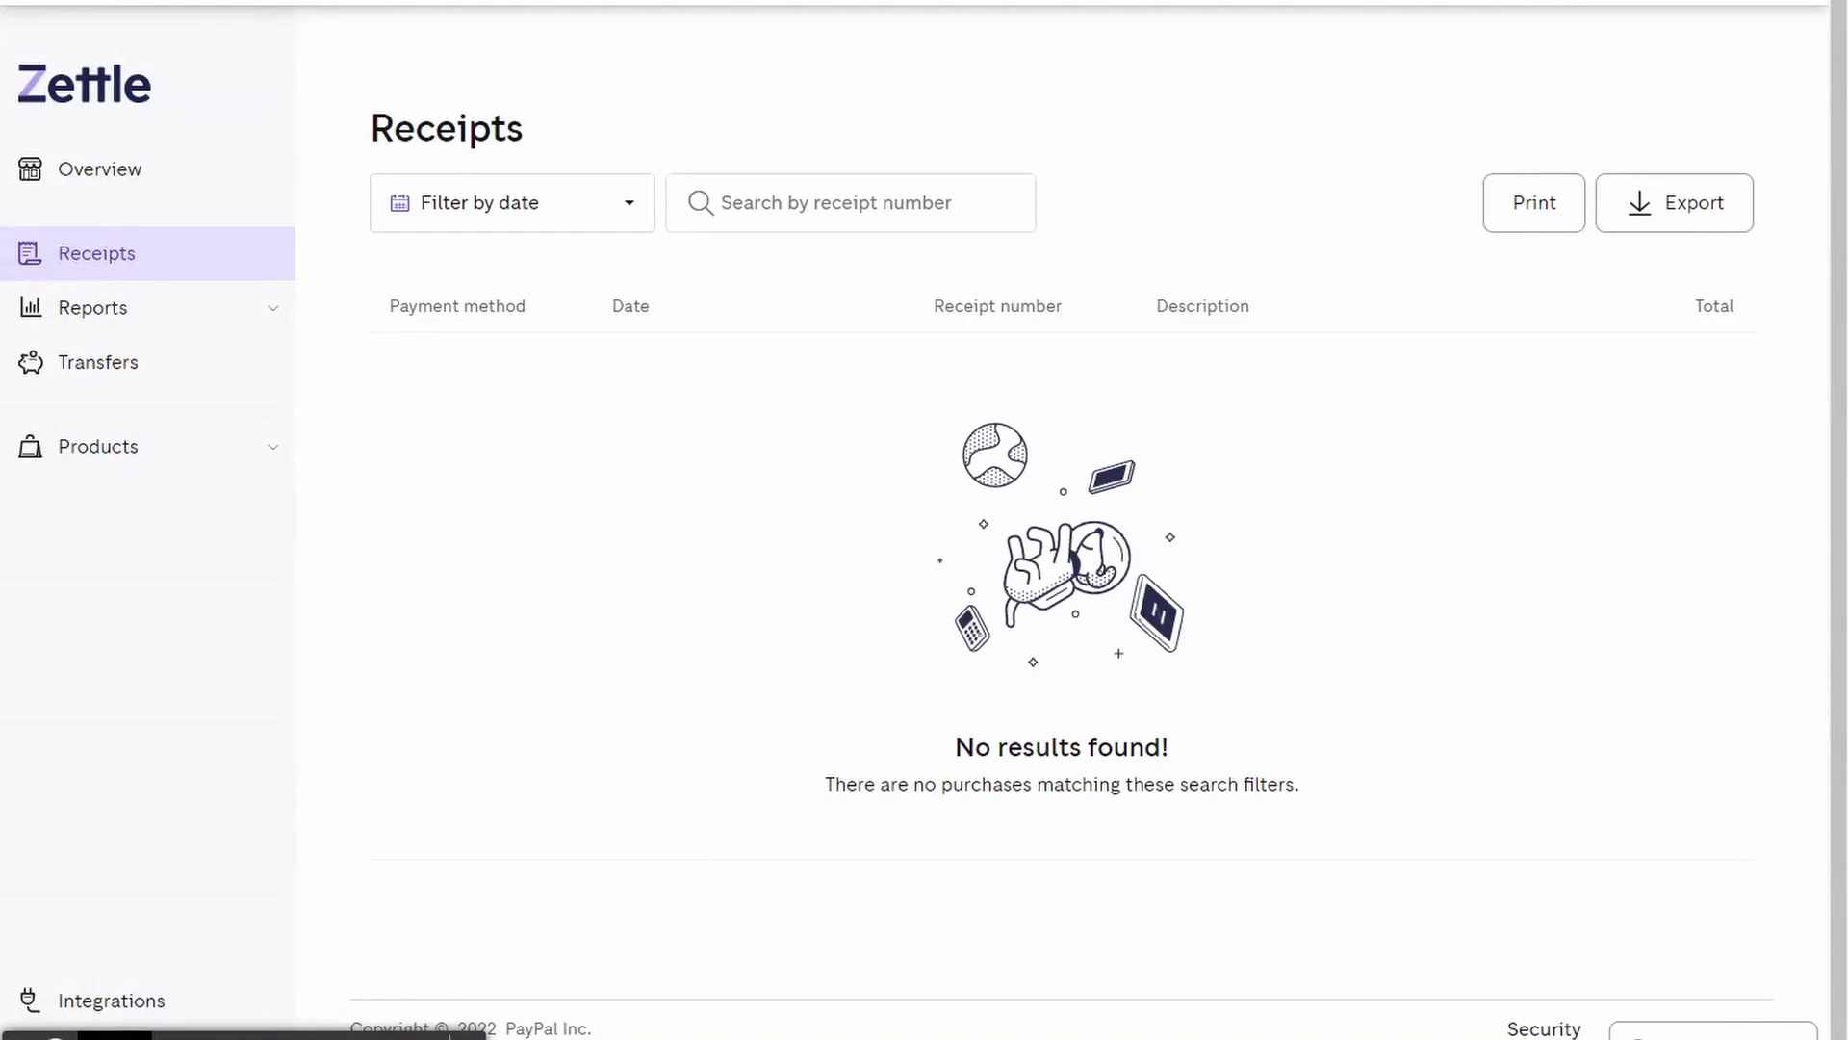
Check the Sales by category, Overview and Sales details reports and open the date range picker
scroll(738, 281, down, 1)
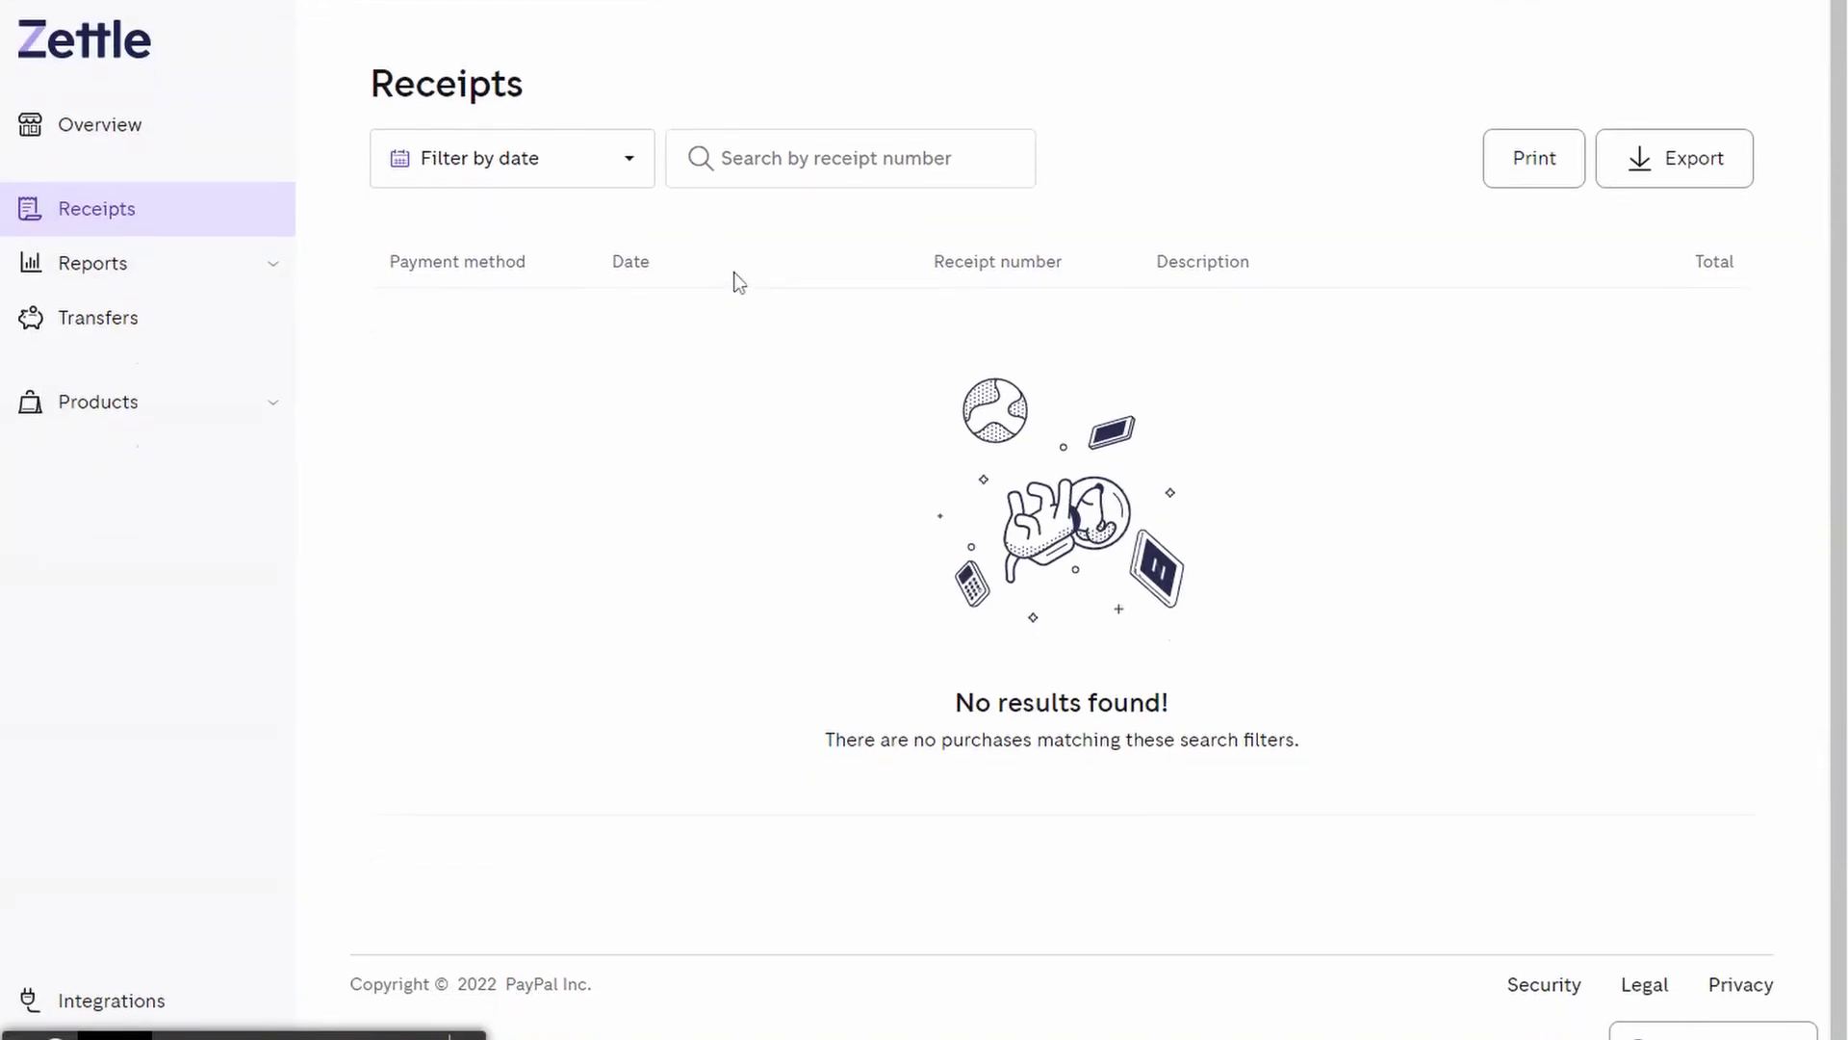
scroll(597, 424, up, 1)
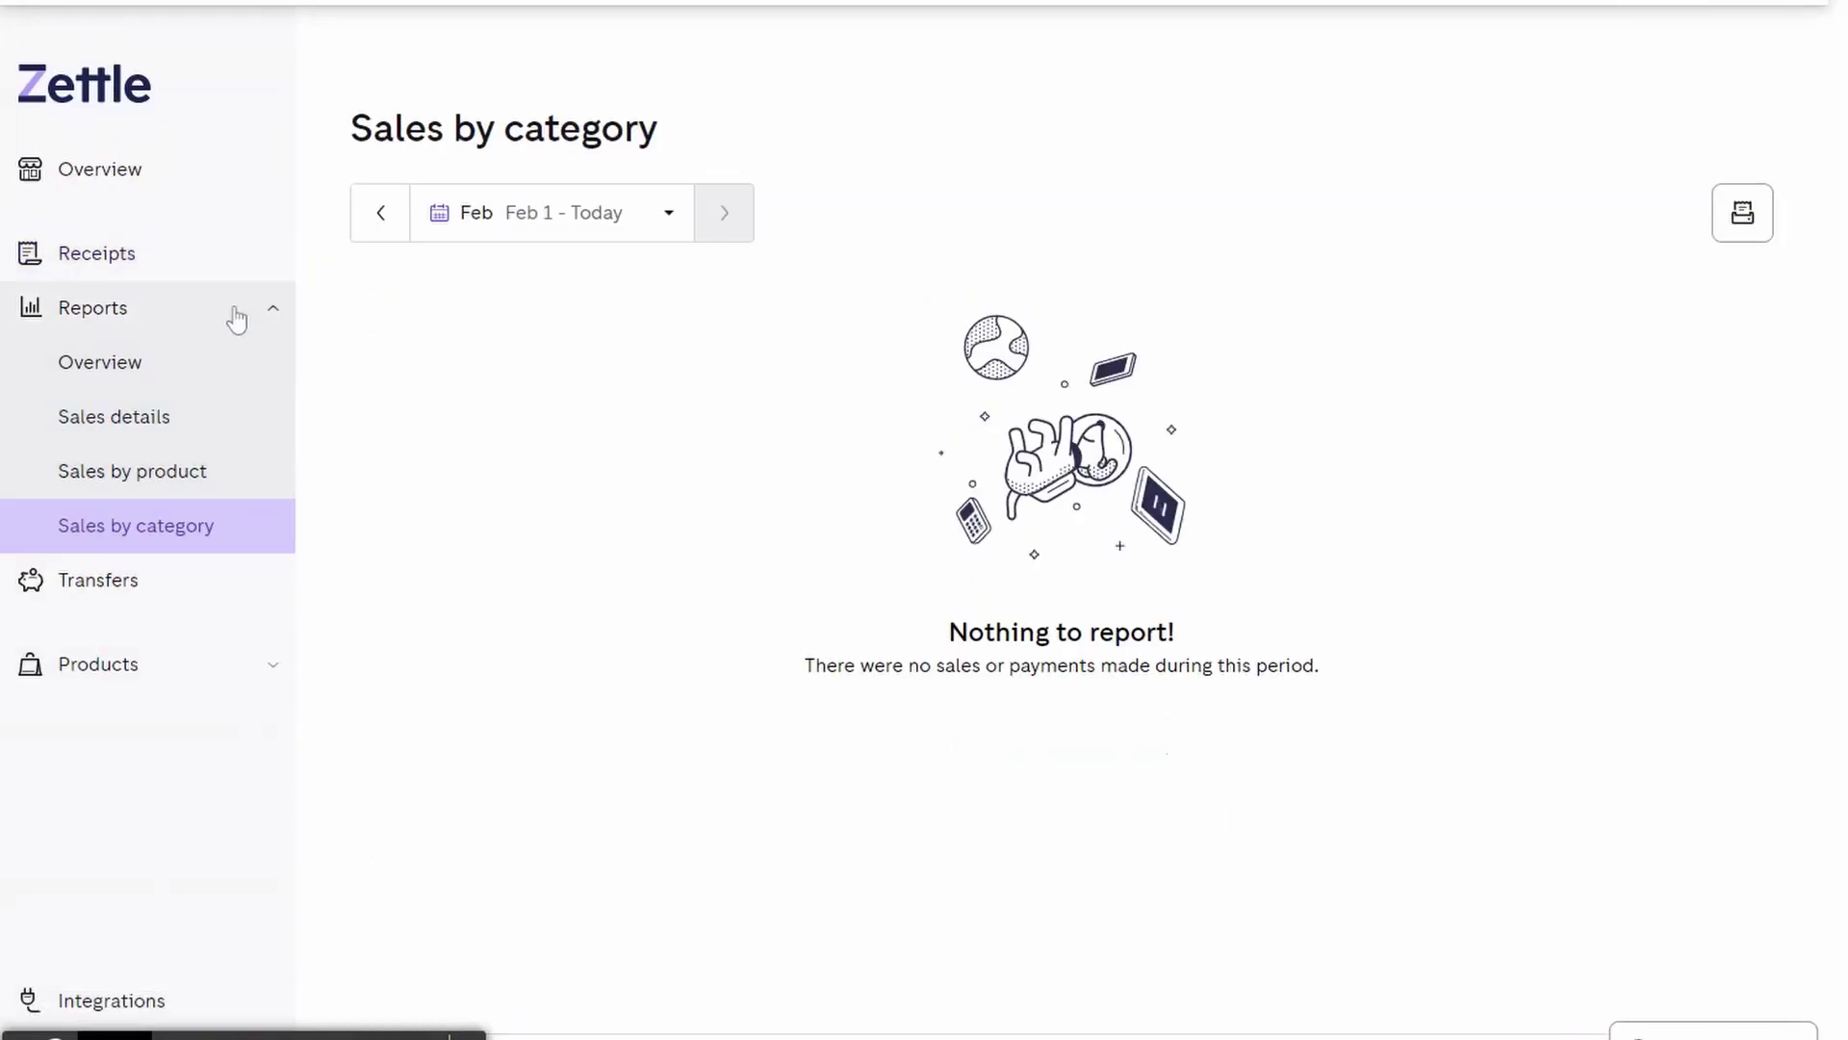
click(257, 315)
click(257, 315)
click(193, 374)
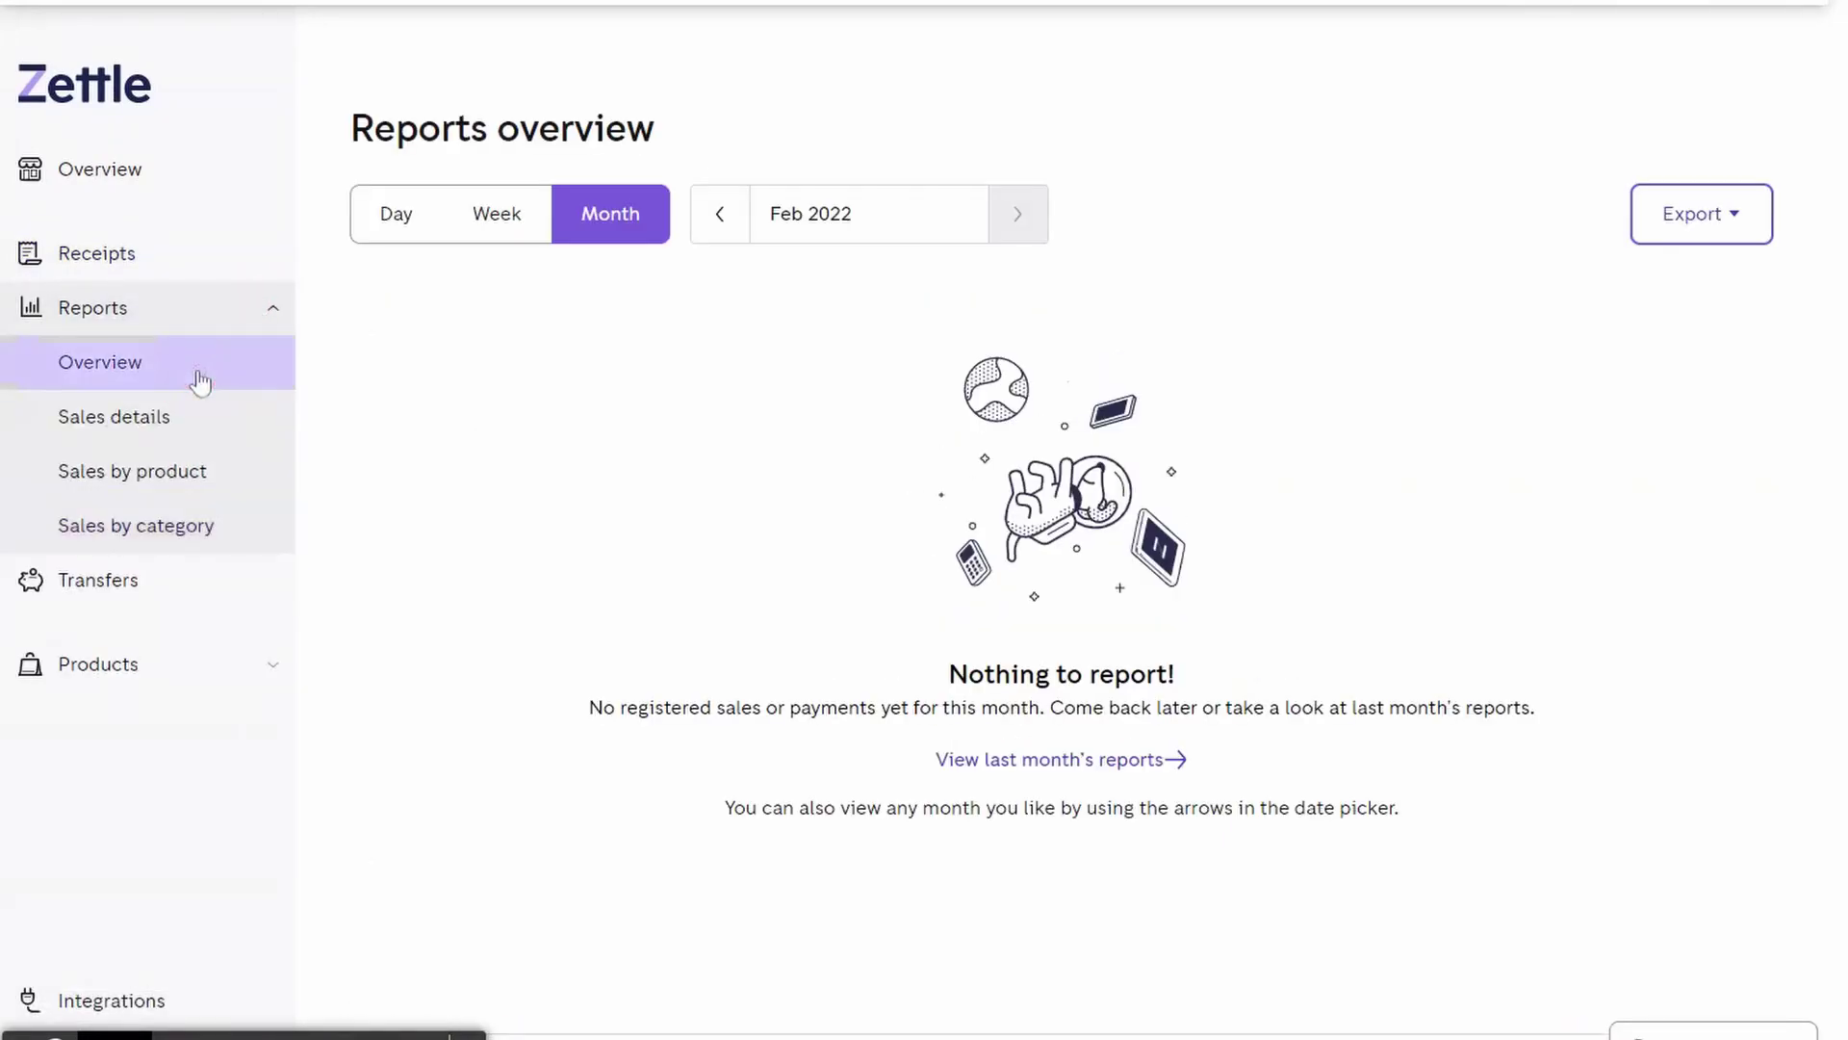
click(176, 421)
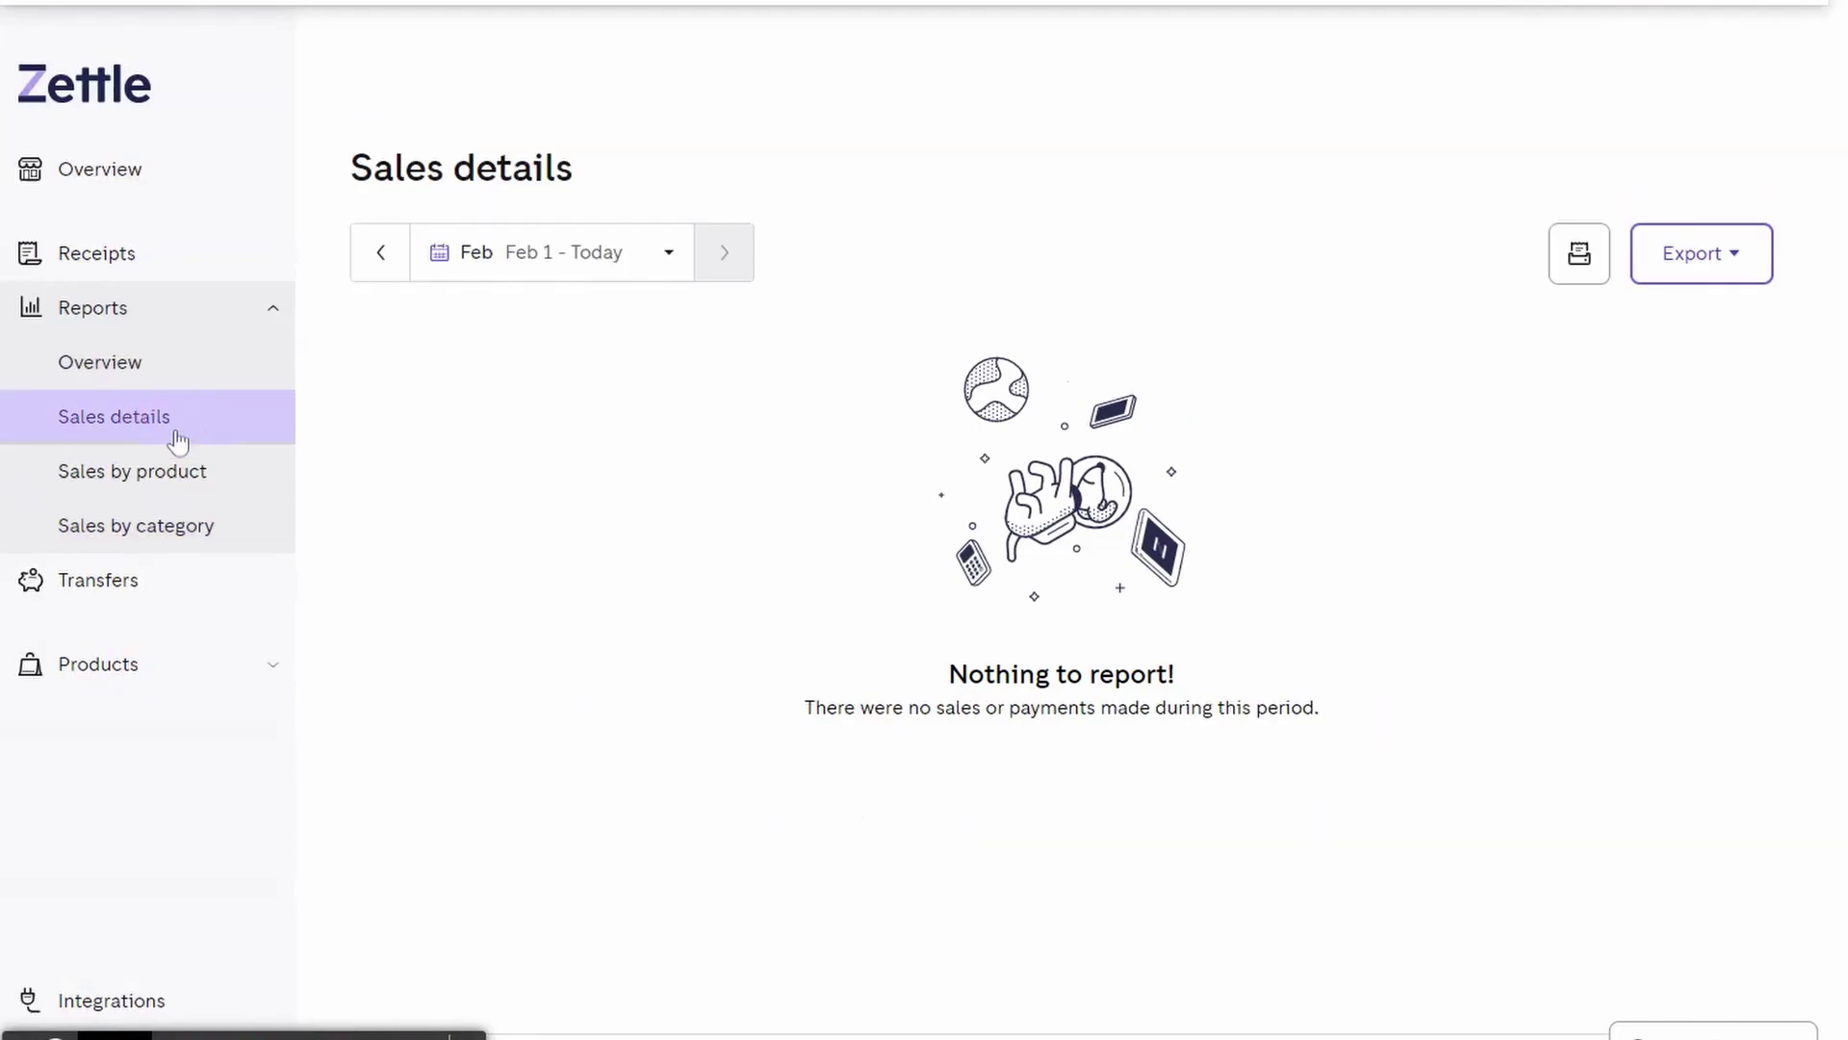
click(655, 258)
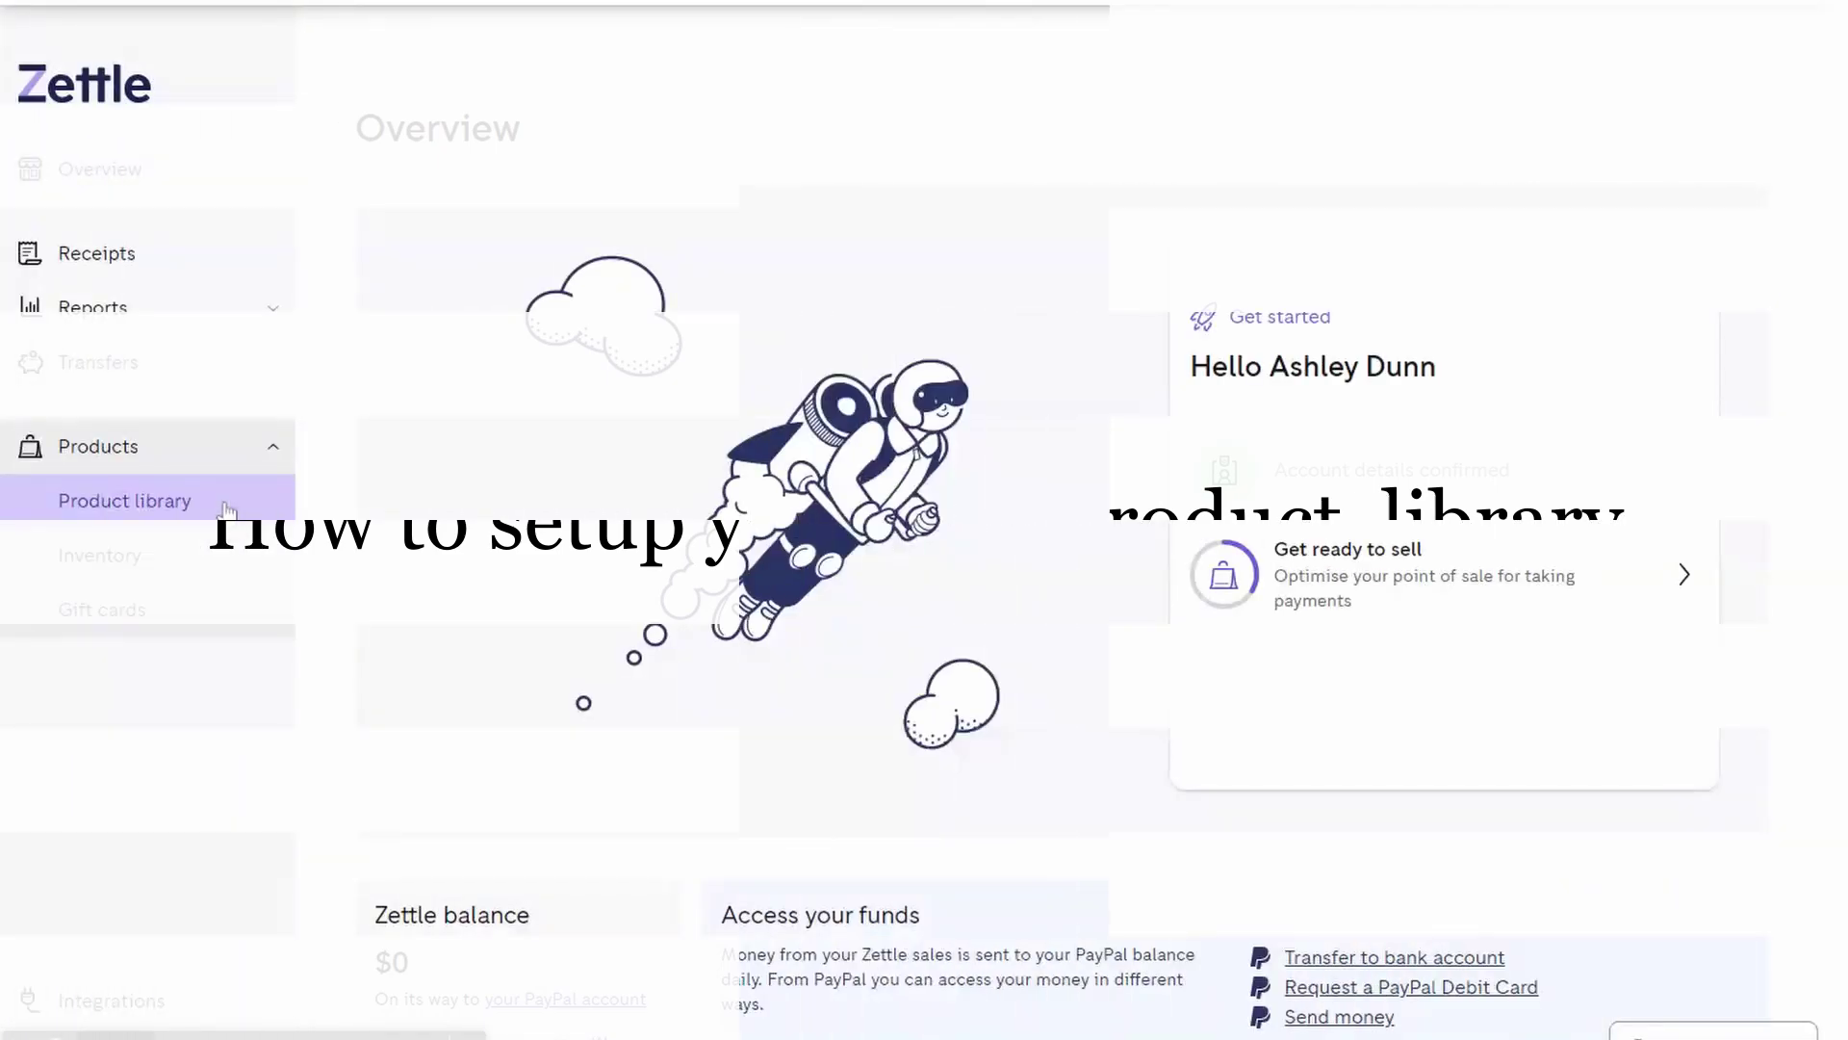
Open the product library and start creating a new product
click(230, 505)
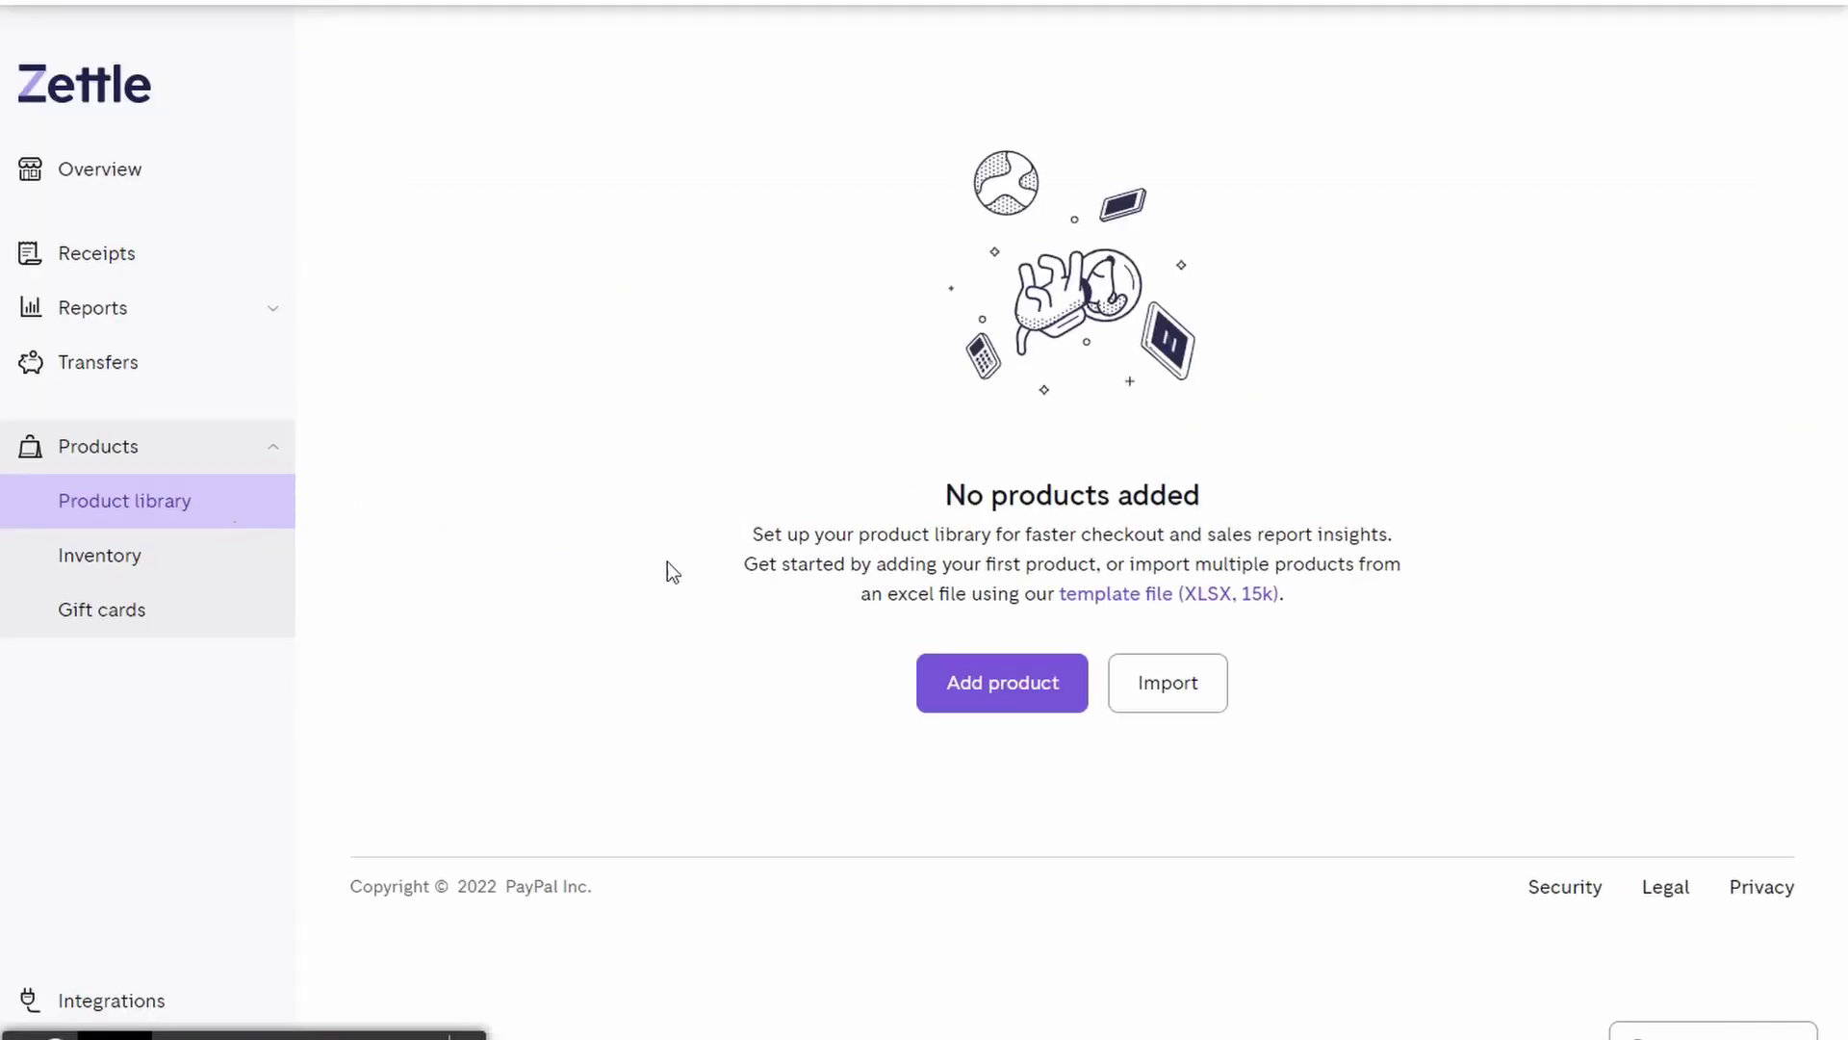
click(1006, 689)
scroll(991, 691, down, 5)
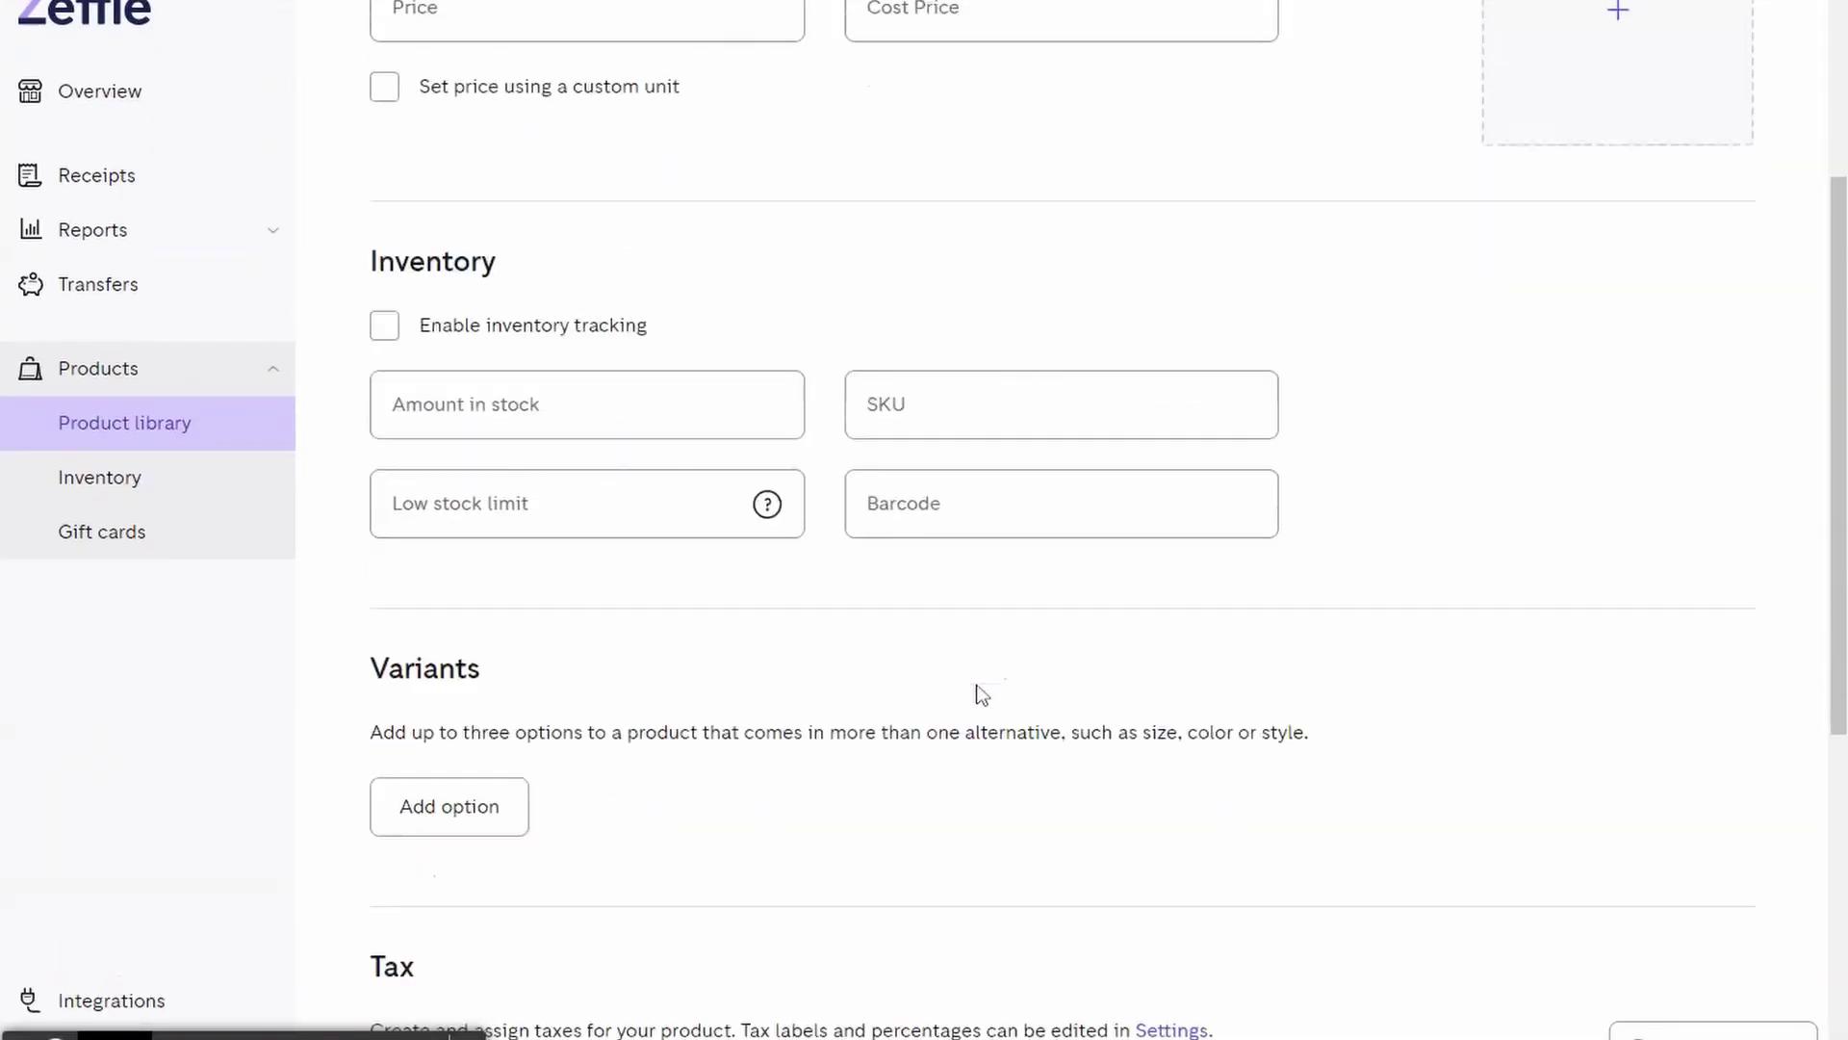
scroll(982, 693, up, 4)
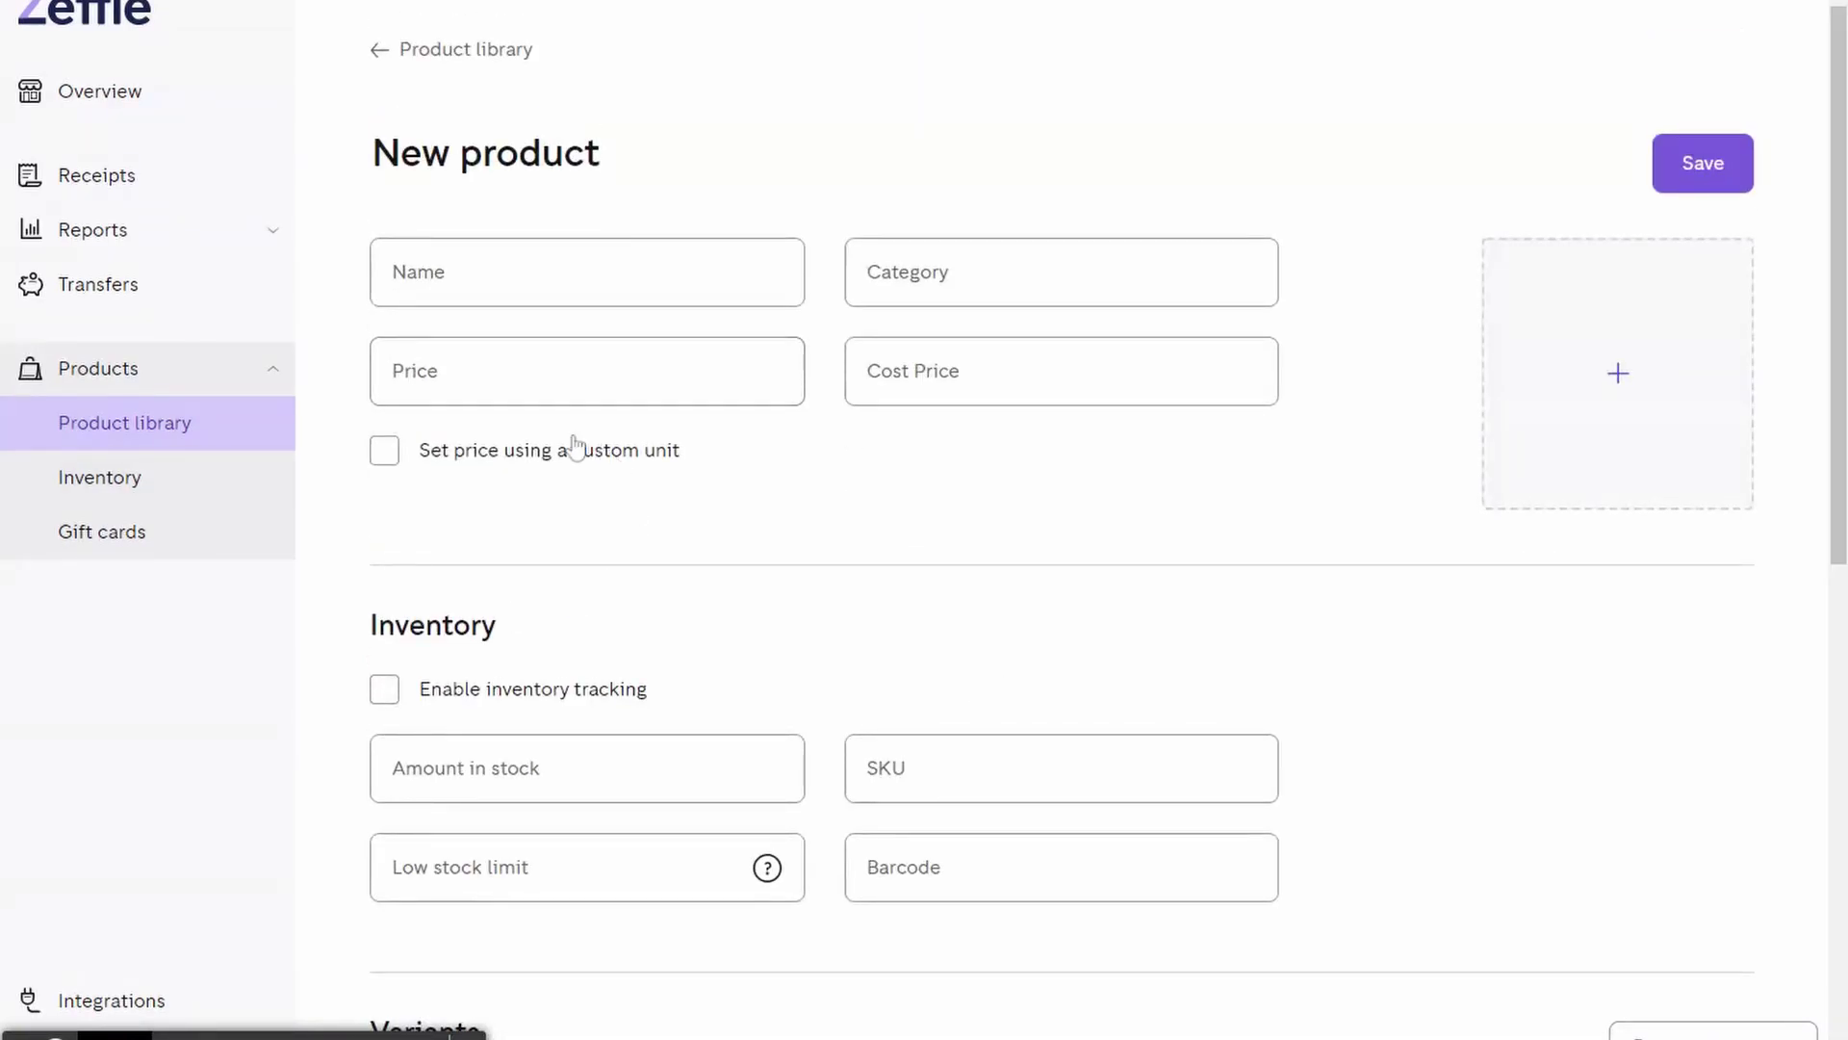
Enter 'Tester Product' in category Face Care, priced 20.00 with cost price 15.000
click(501, 277)
text(Tester P)
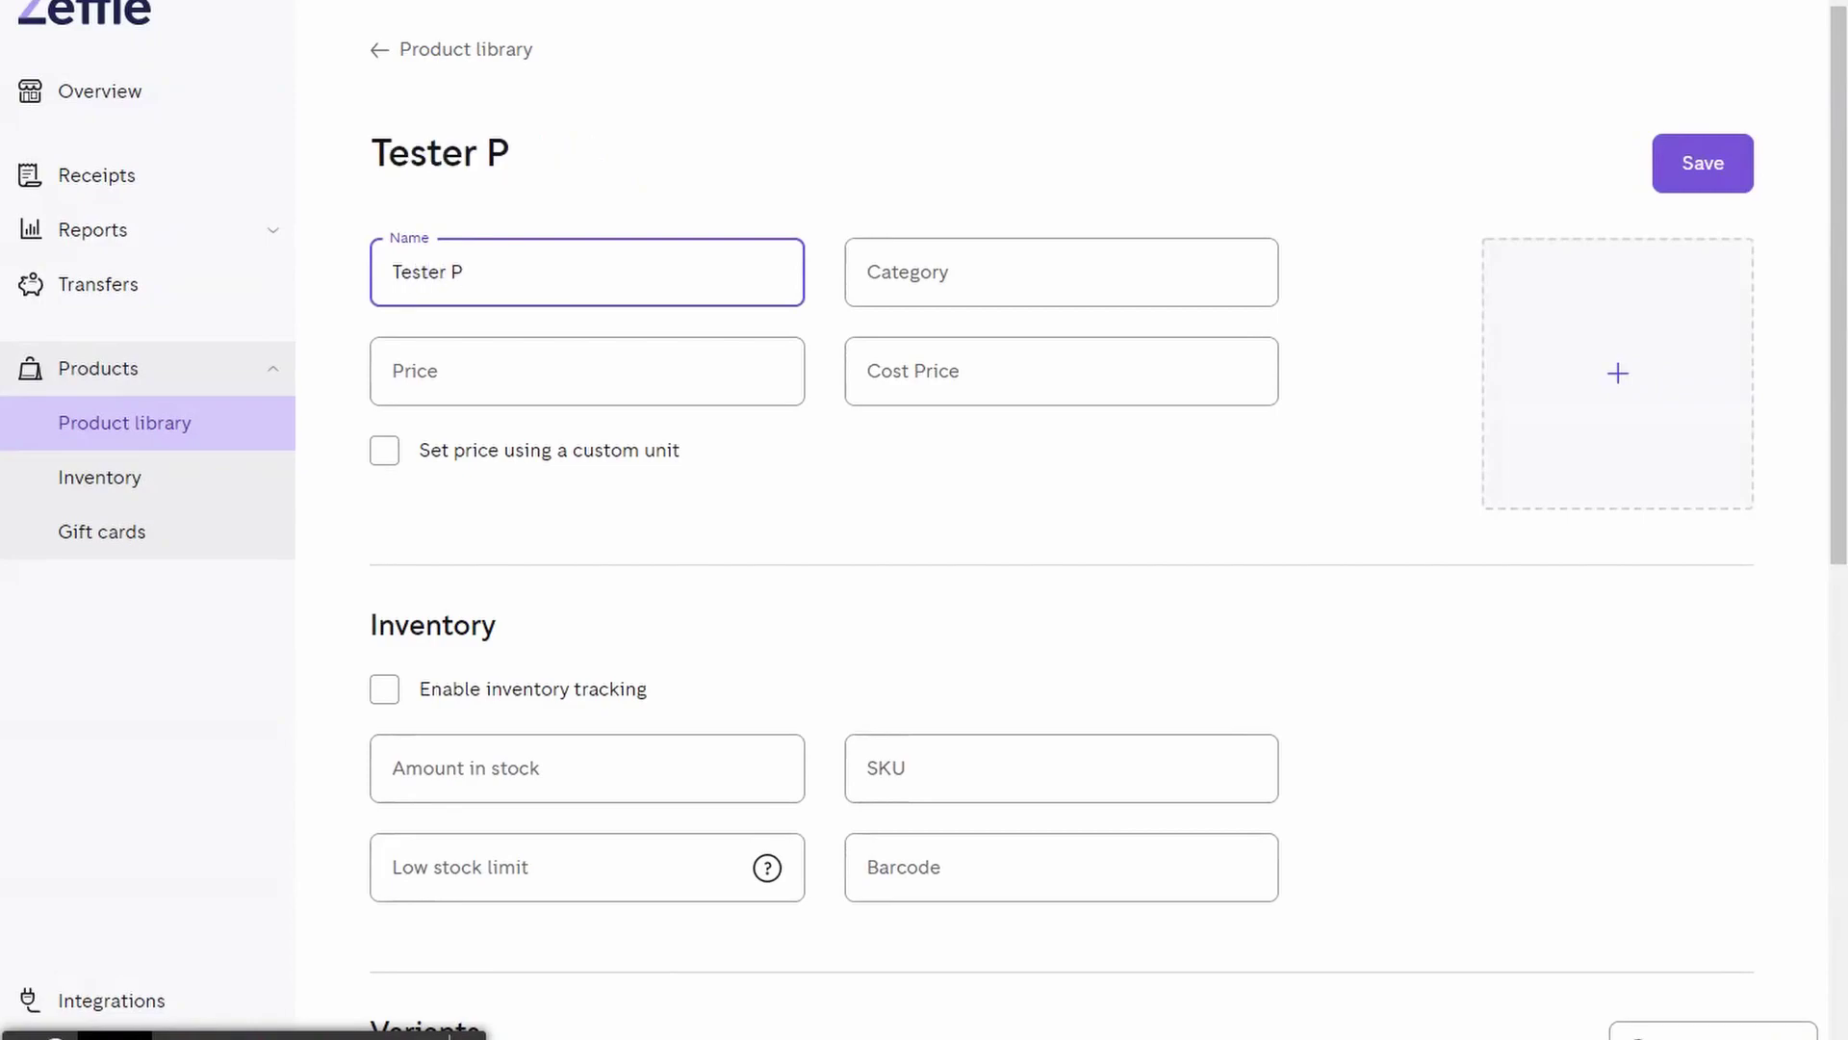
text(roduct)
key(Tab)
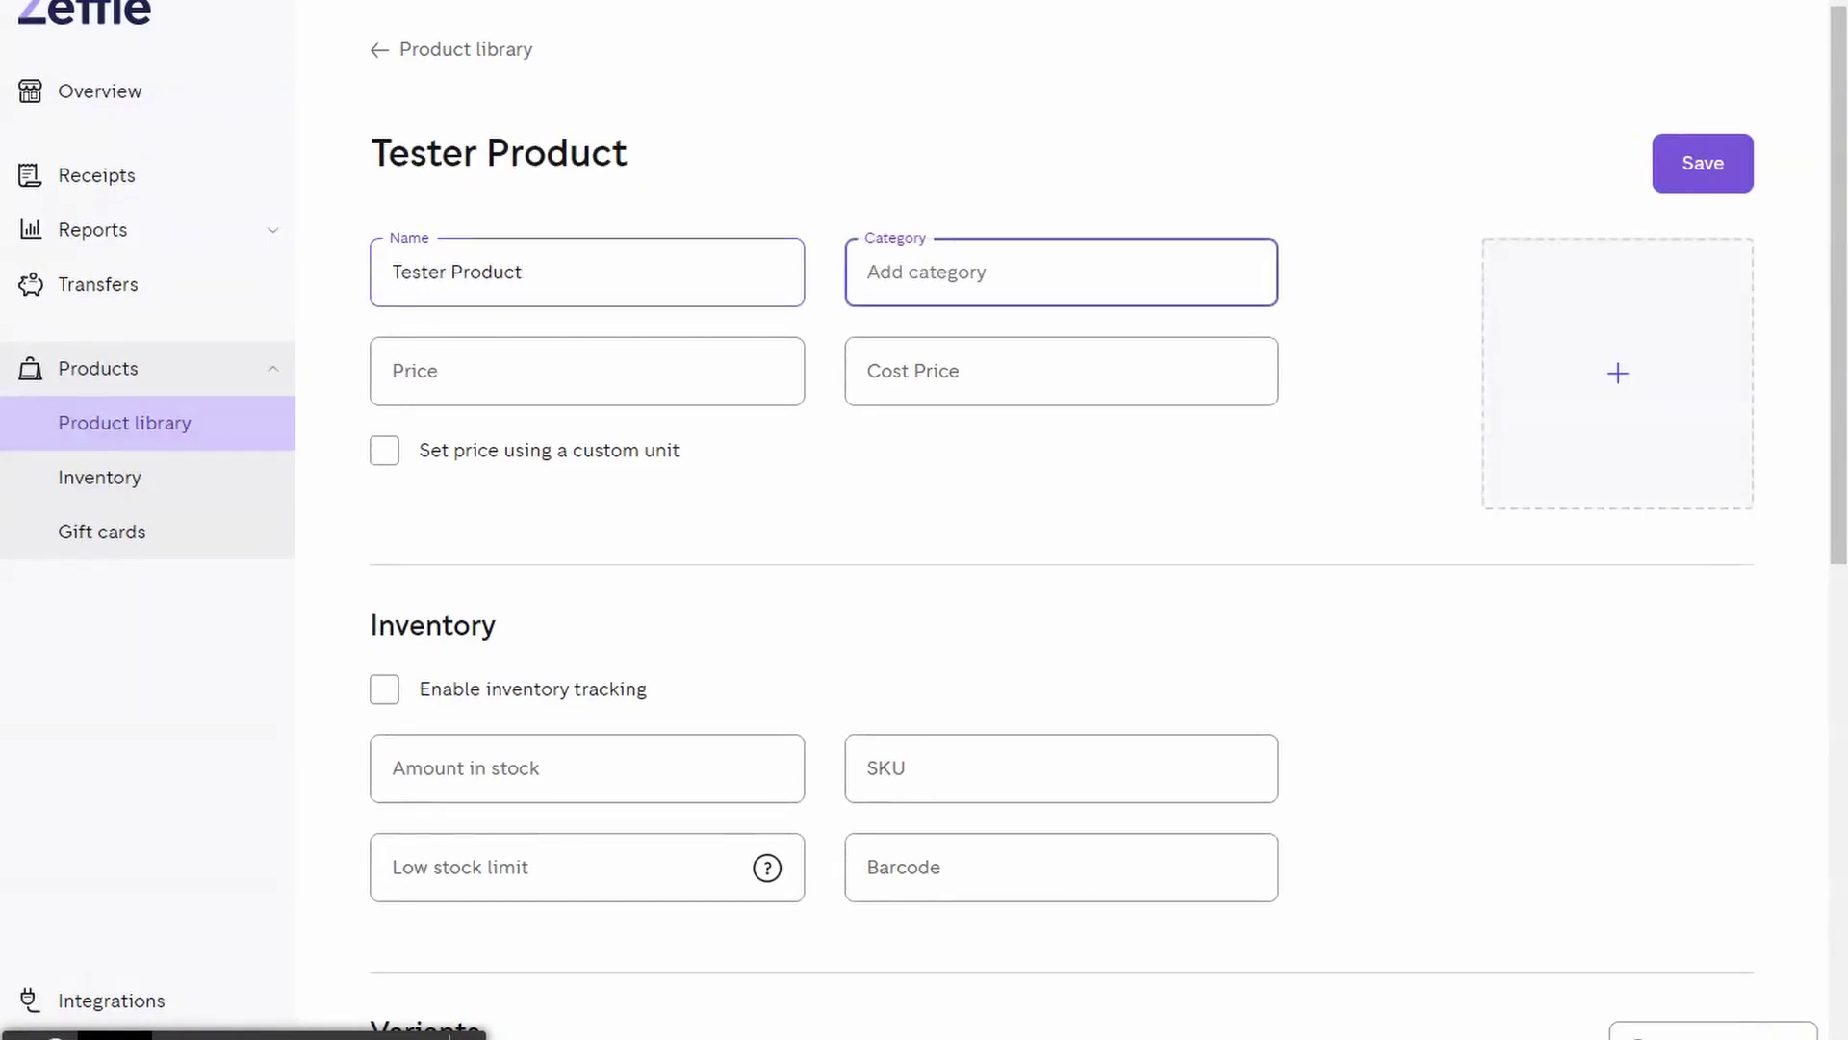
text(Fac)
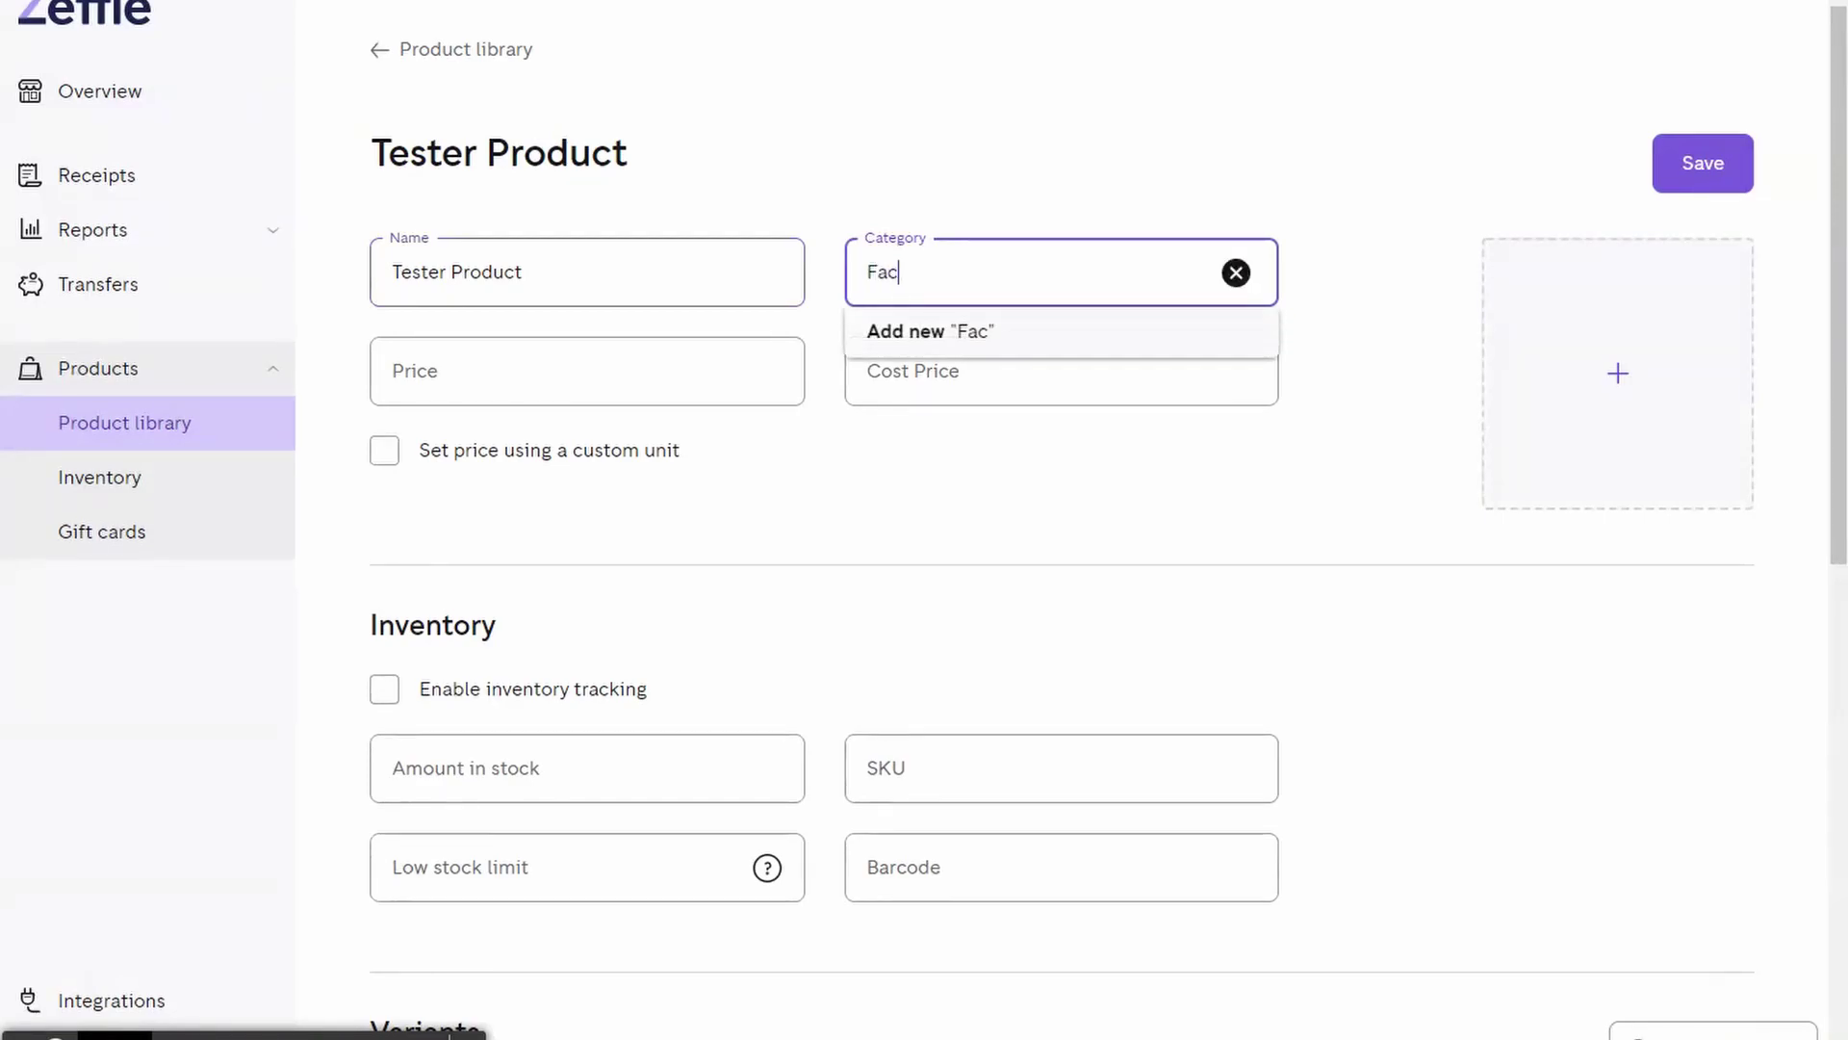
text(e Care)
key(Tab)
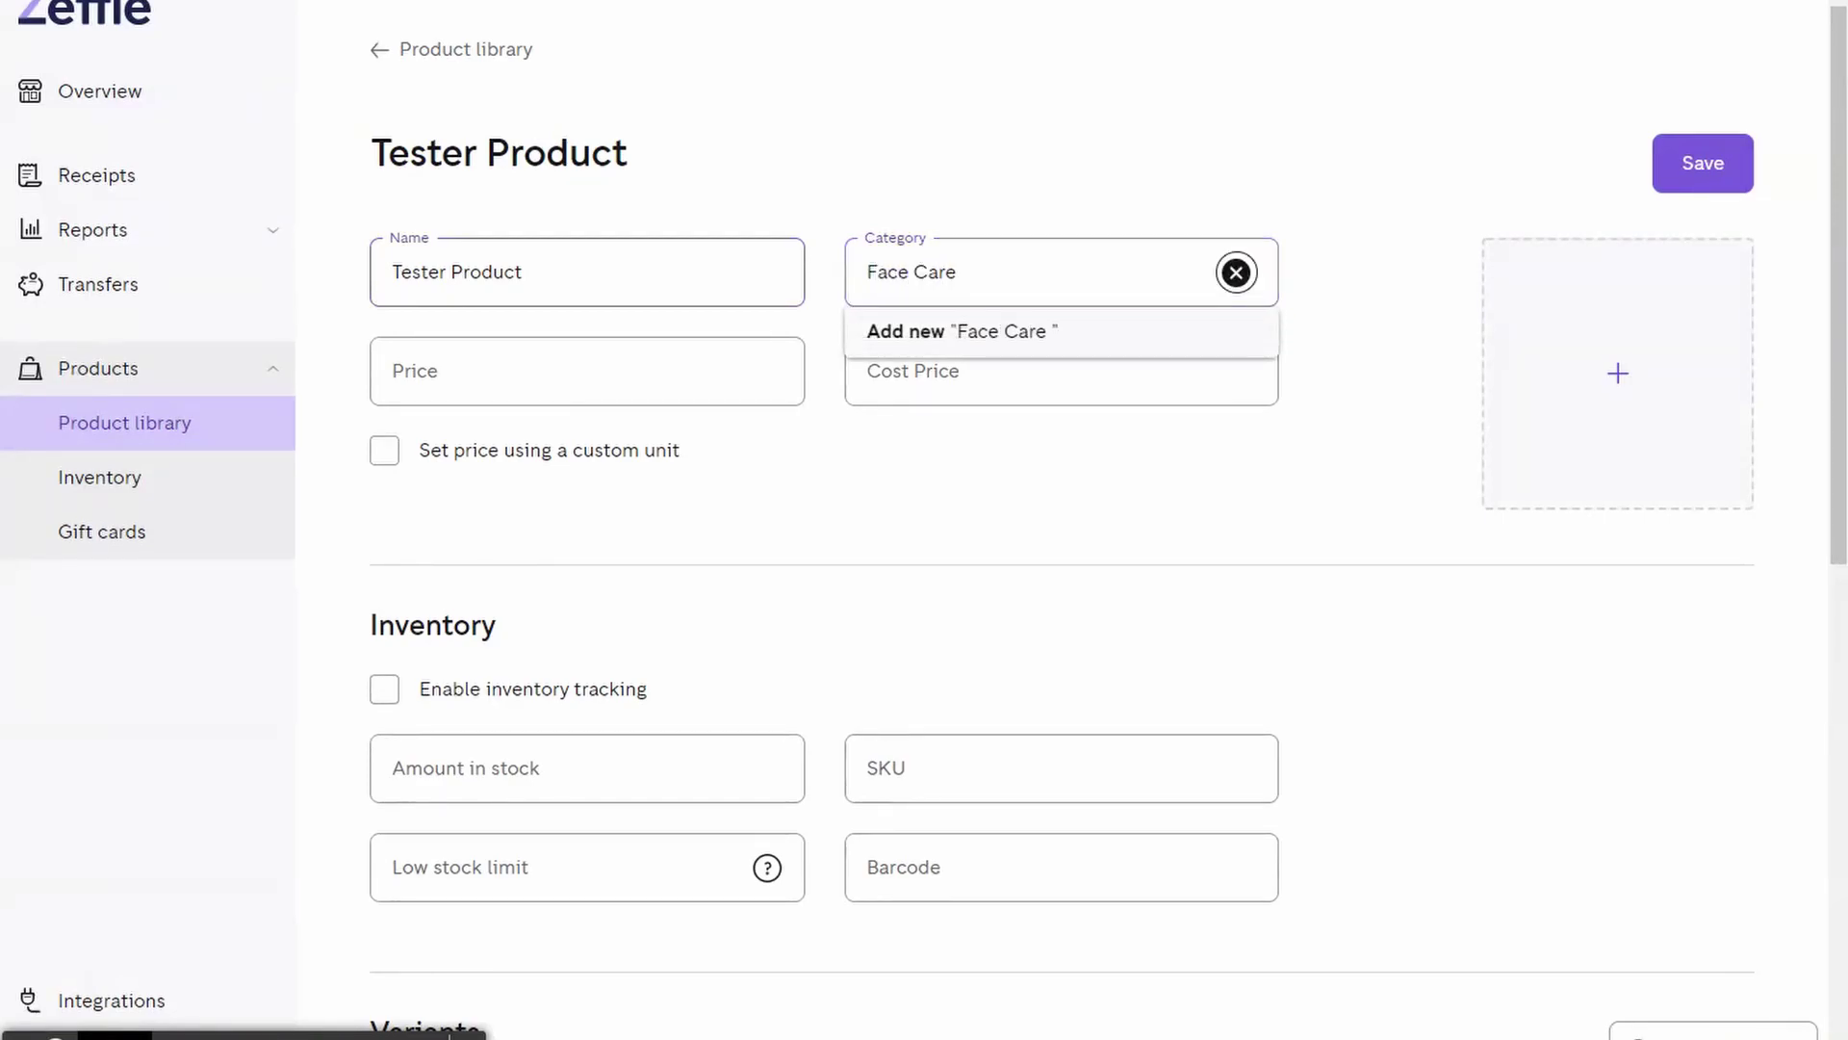
key(Tab)
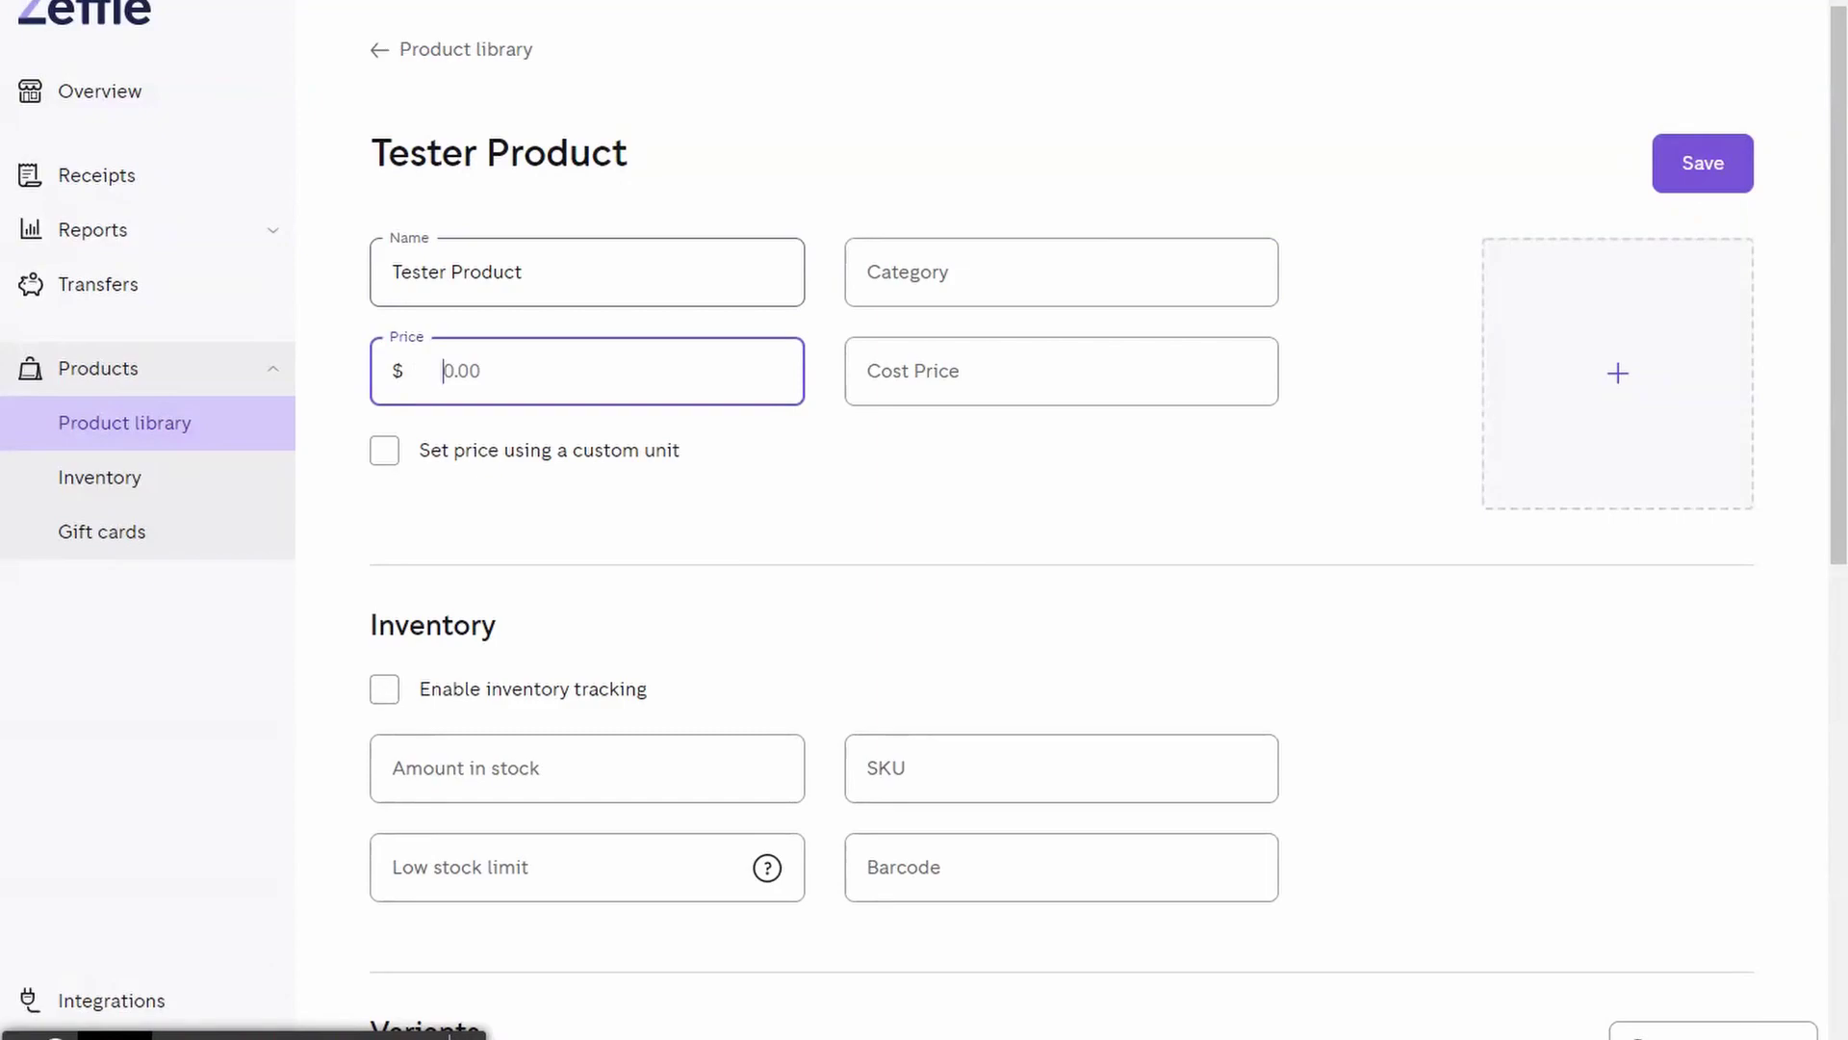
text(20.00)
key(Tab)
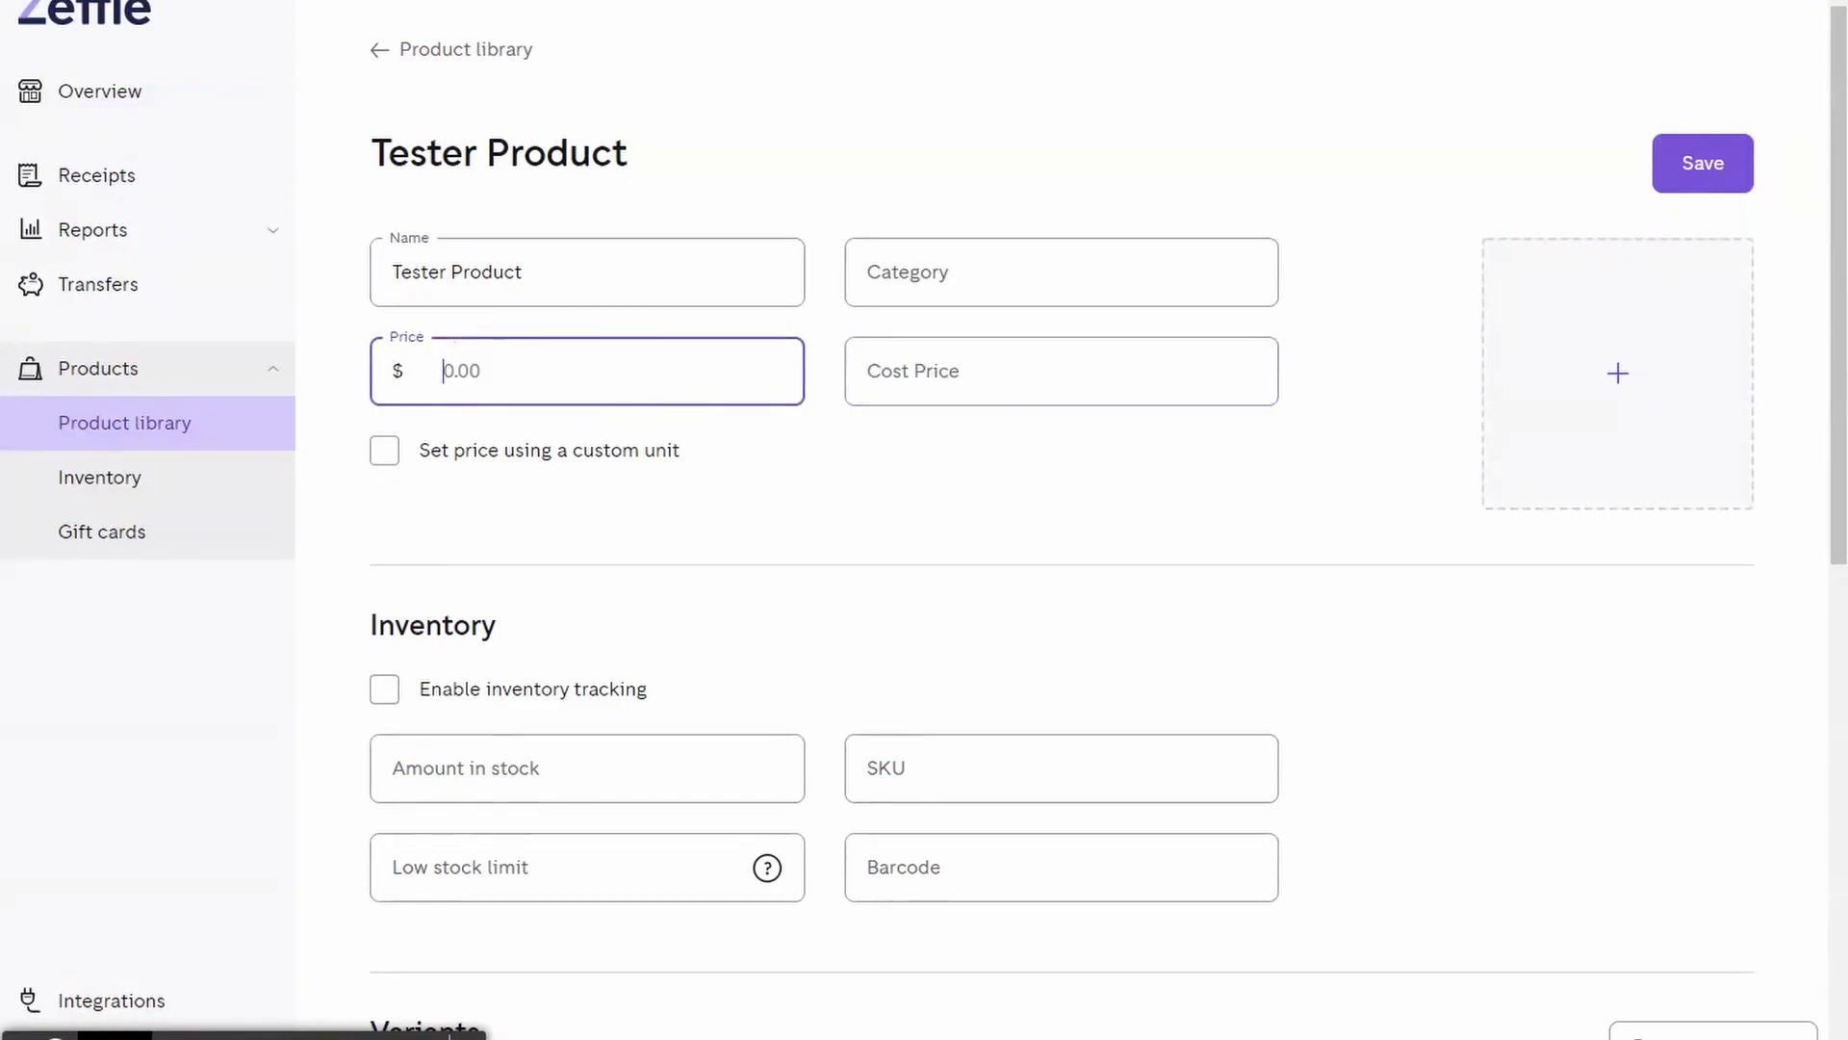
text(20.00)
key(Tab)
key(Tab)
text(15.000)
click(1016, 479)
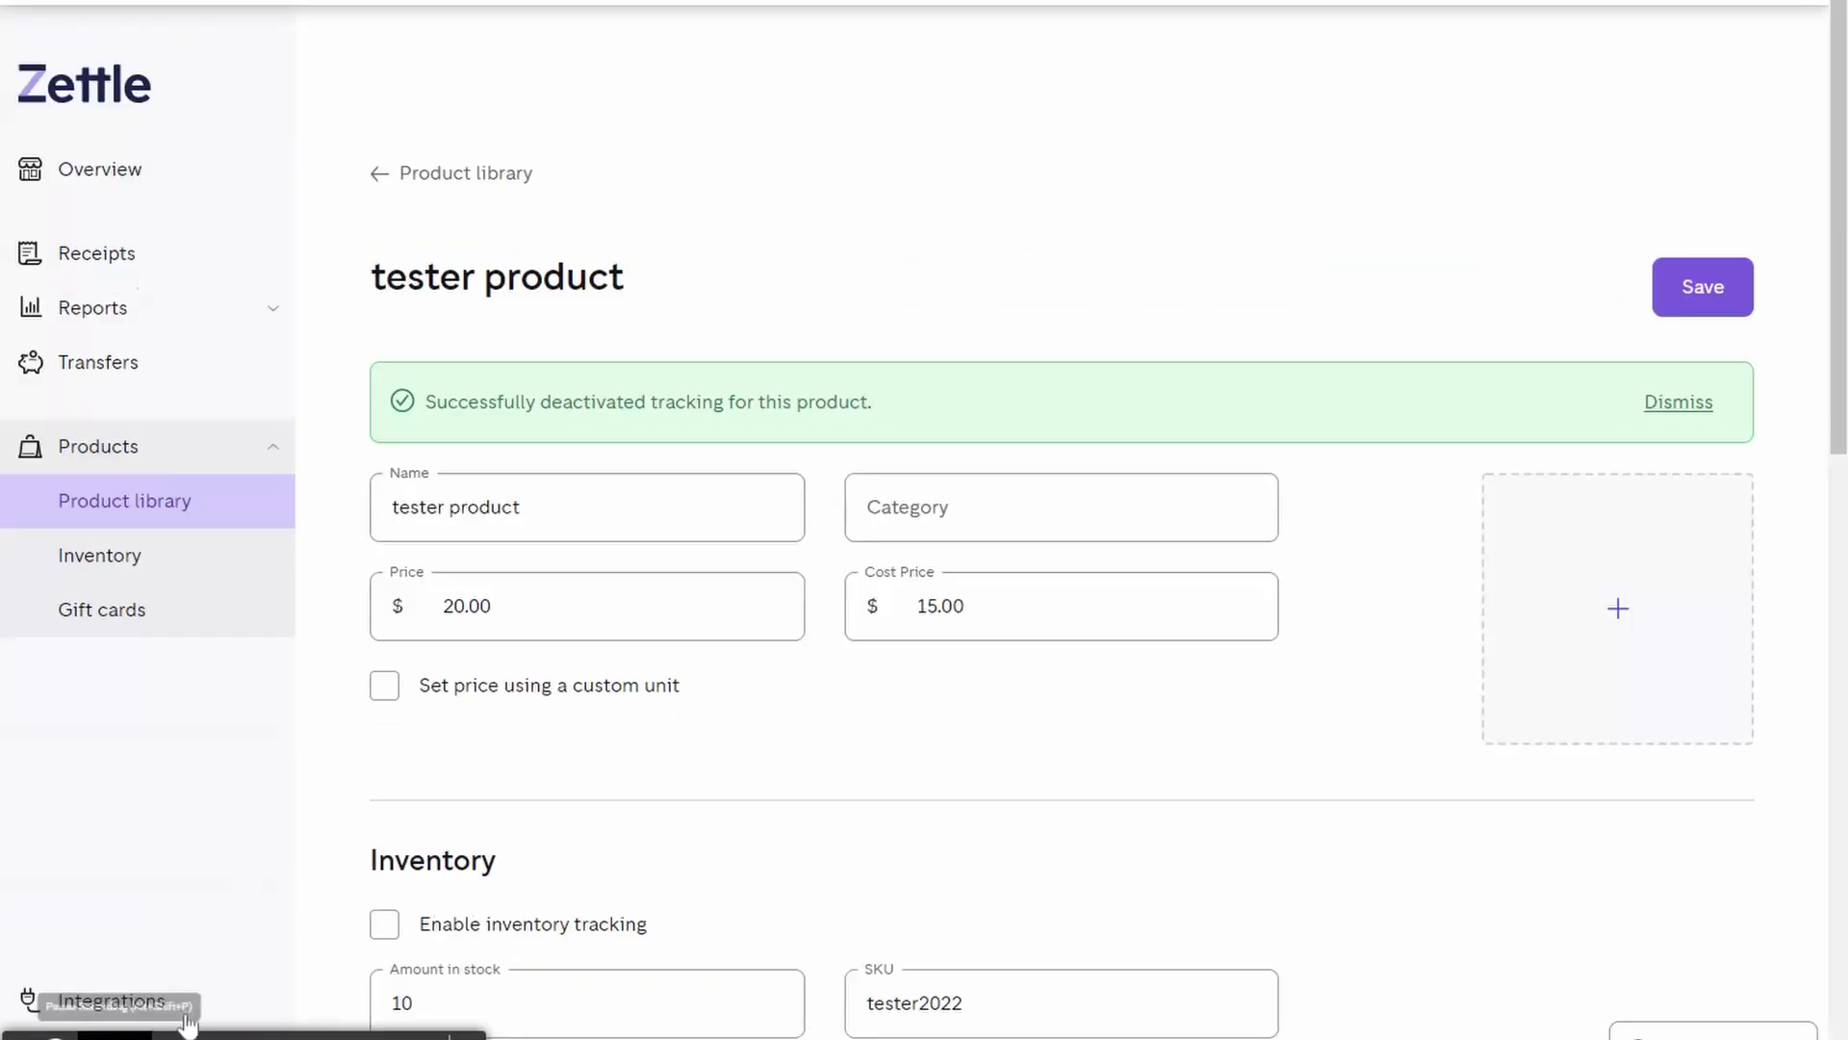
Add a Size variant option with the value 4 oz
scroll(1059, 577, down, 5)
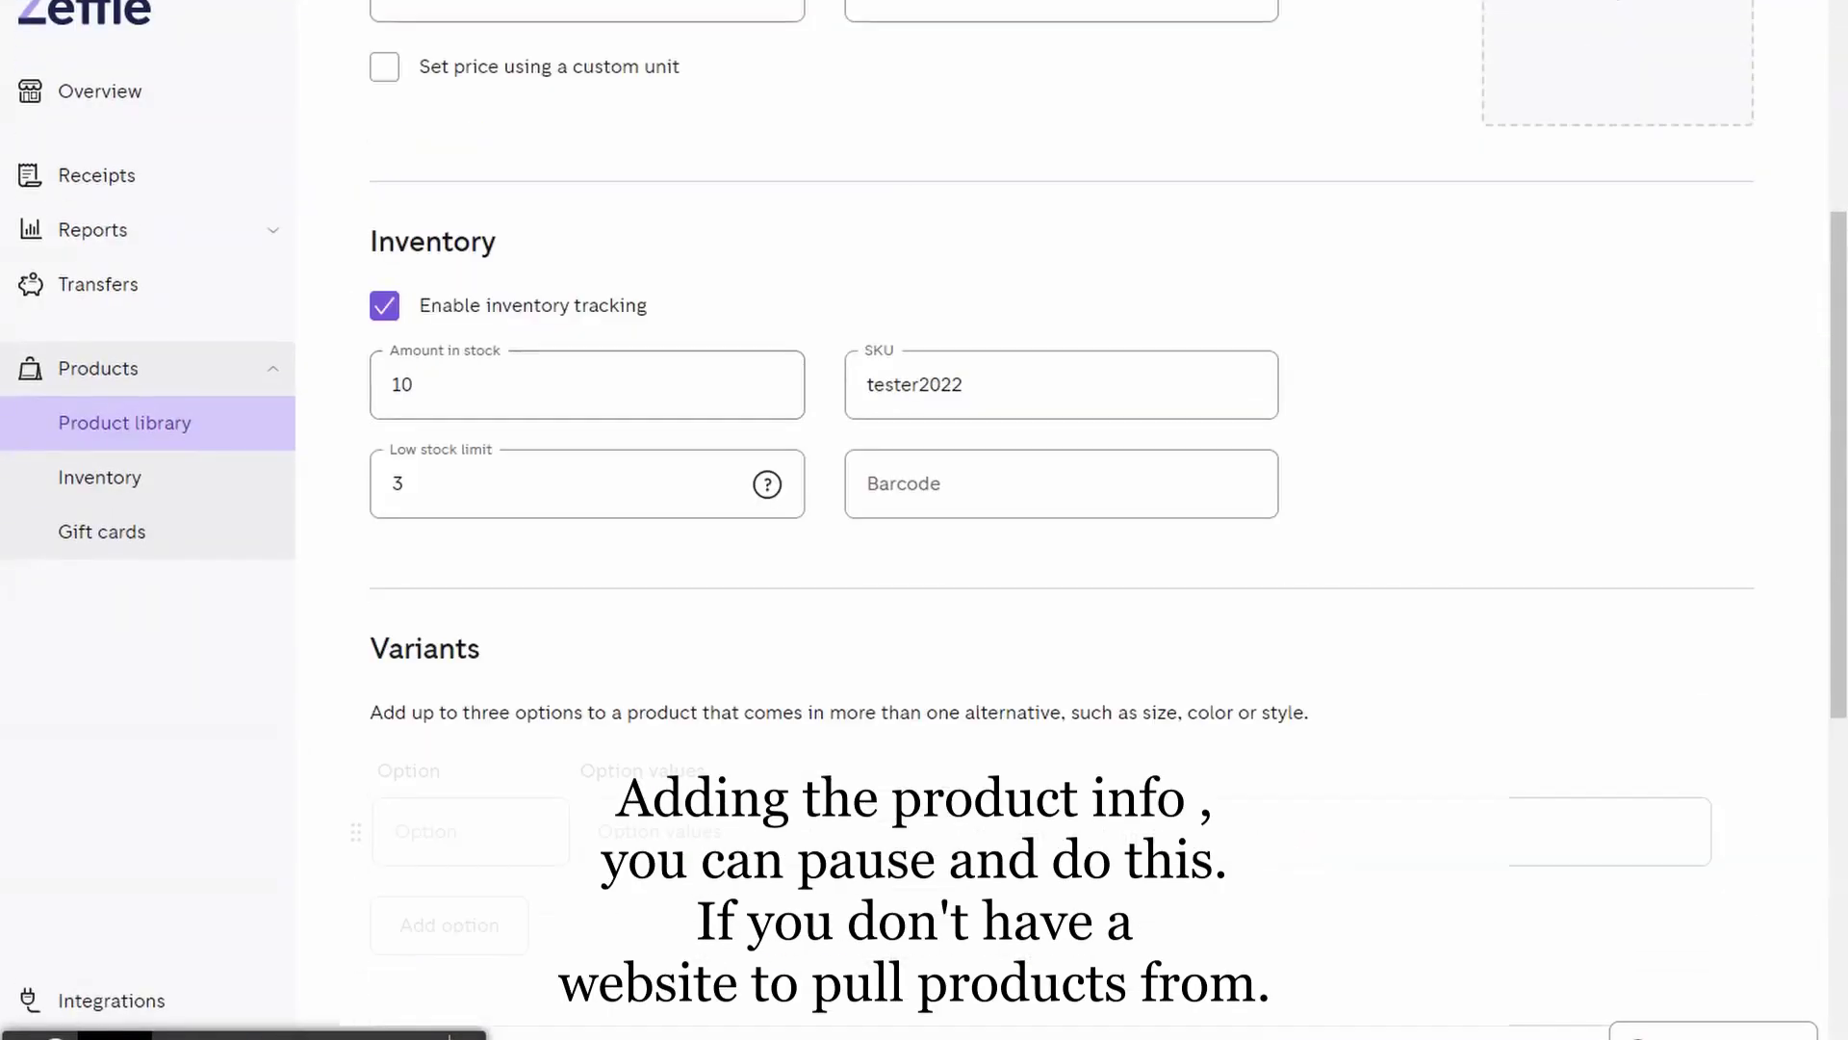
key(Tab)
key(Tab)
scroll(928, 598, down, 4)
click(470, 460)
click(413, 569)
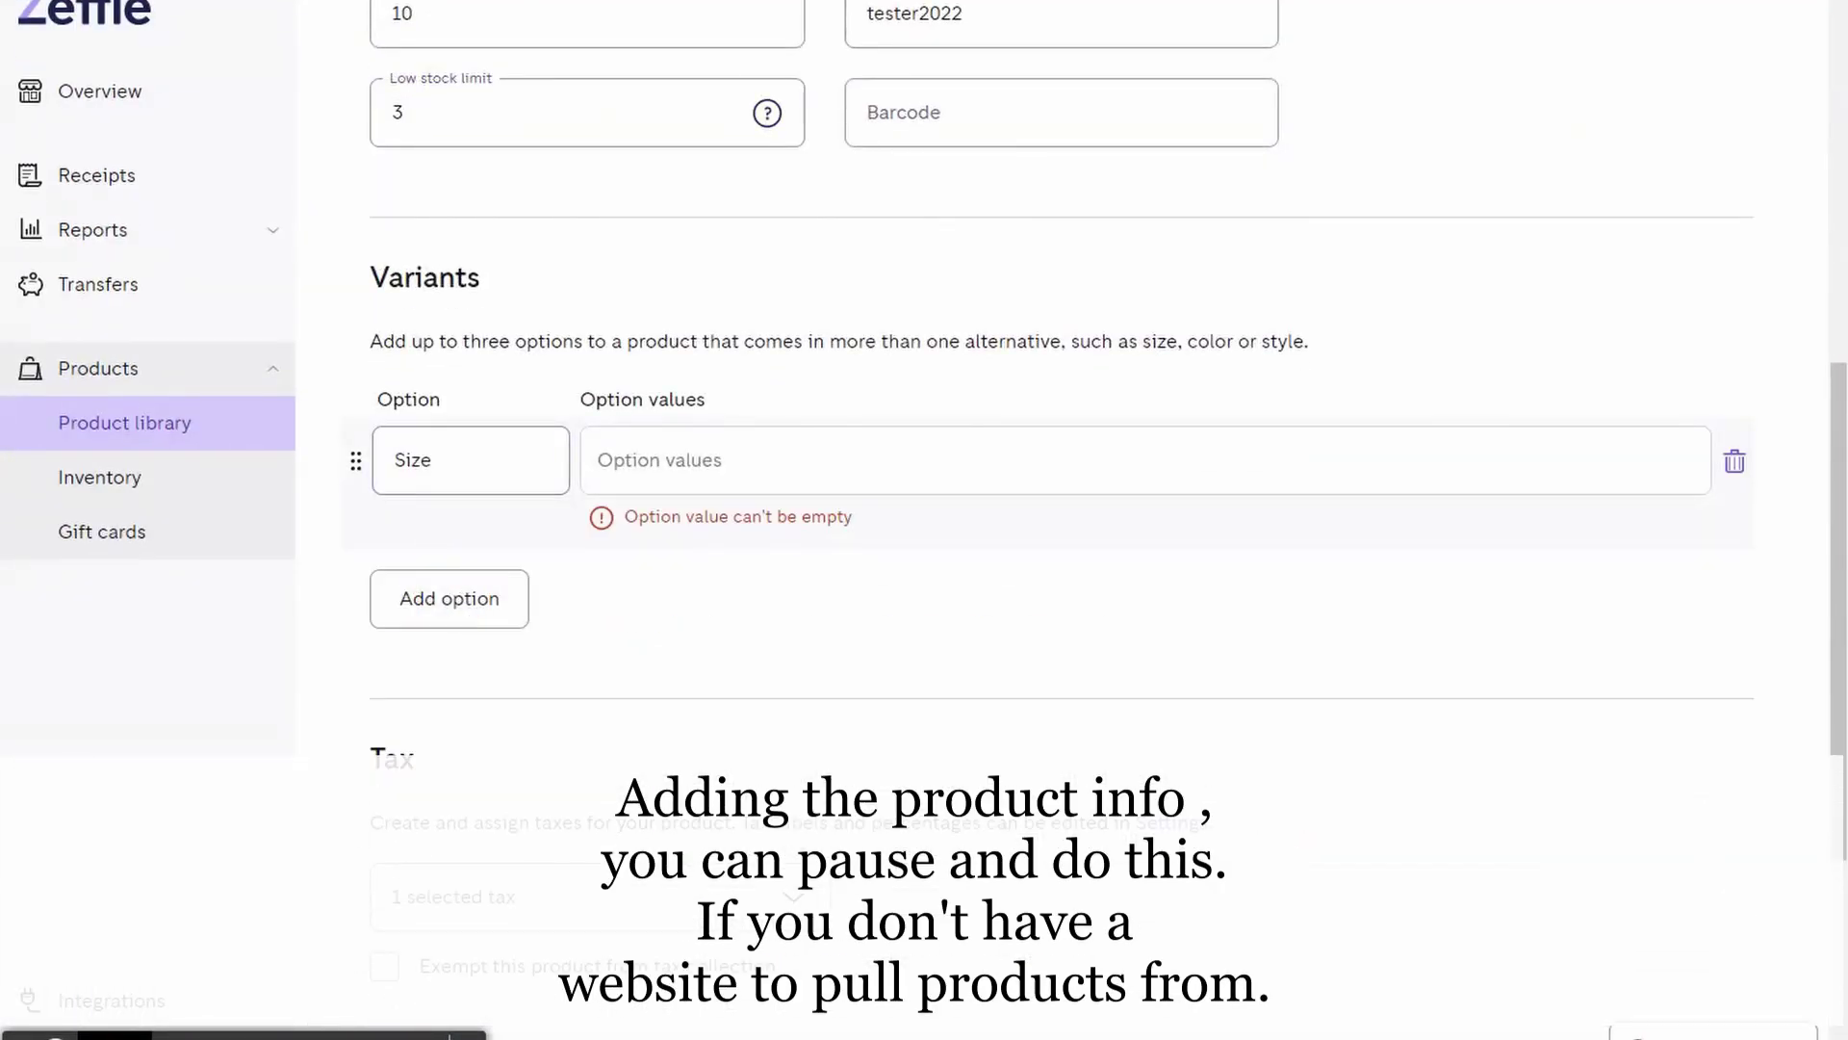
text(4 oz)
key(Return)
scroll(627, 623, down, 2)
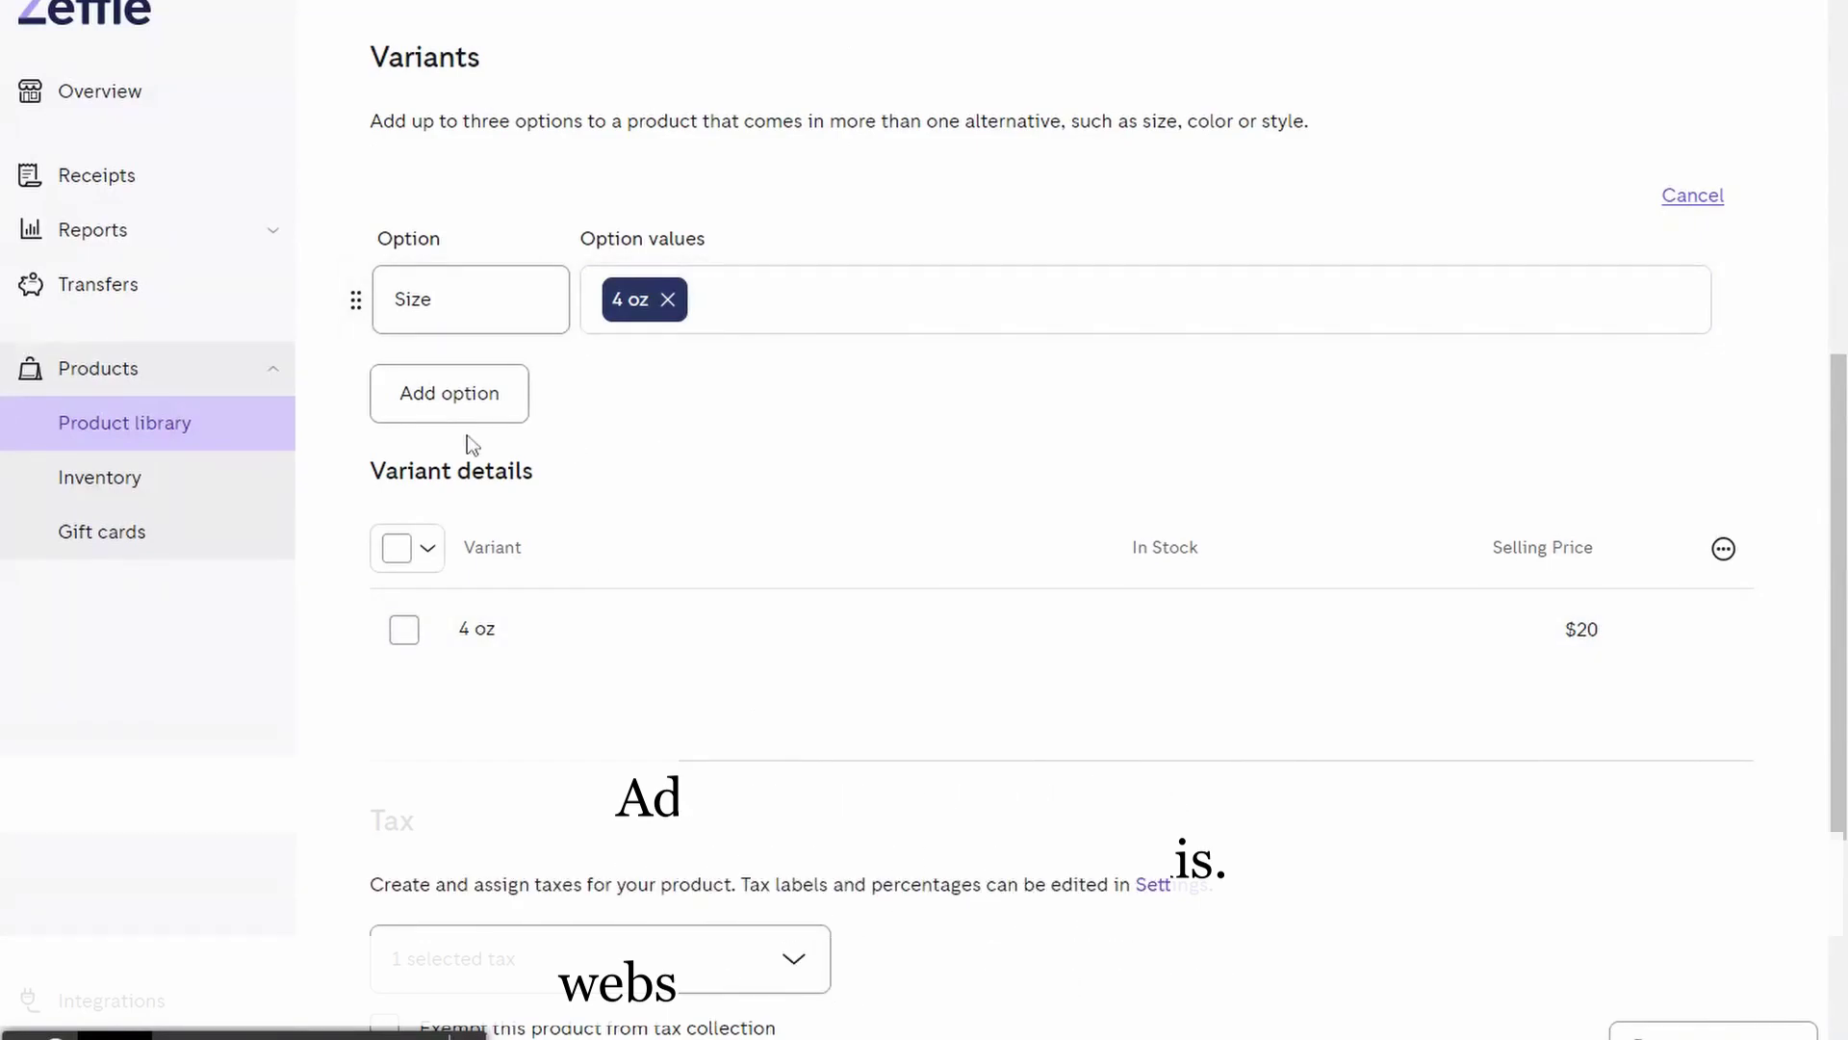
key(BackSpace)
text(4)
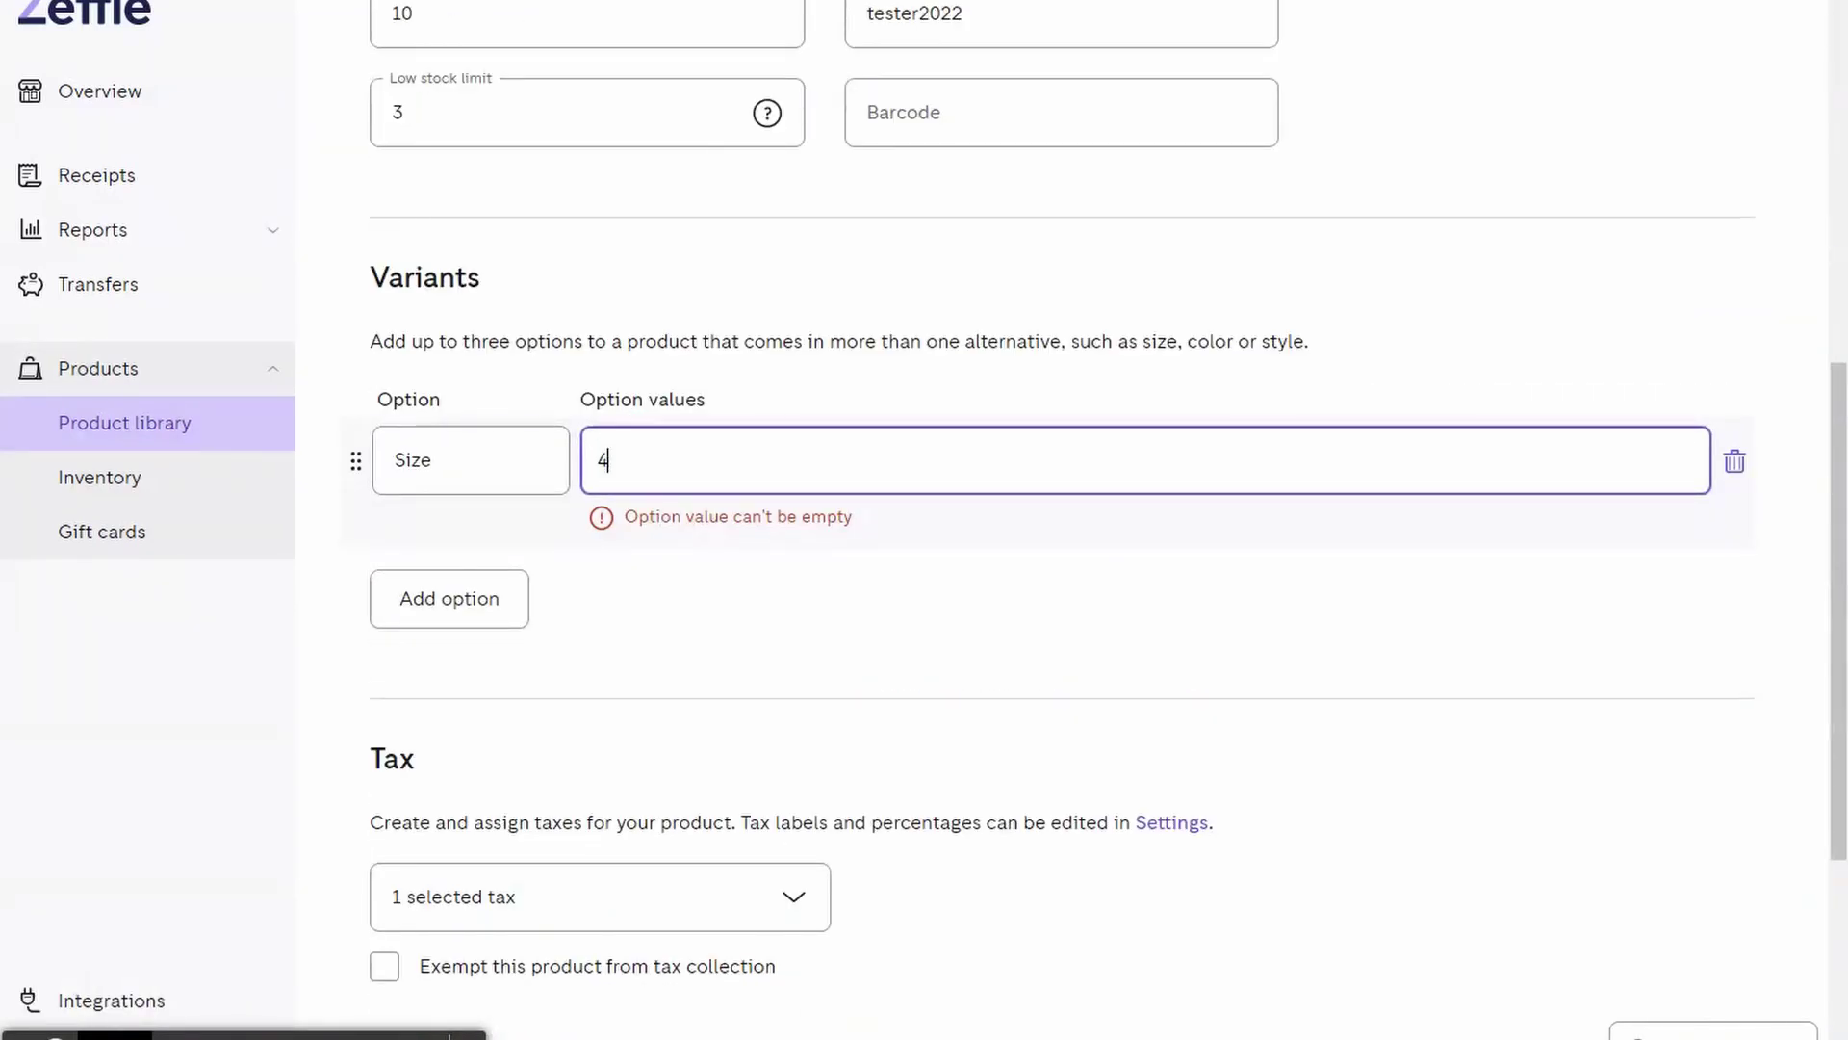
text( oz)
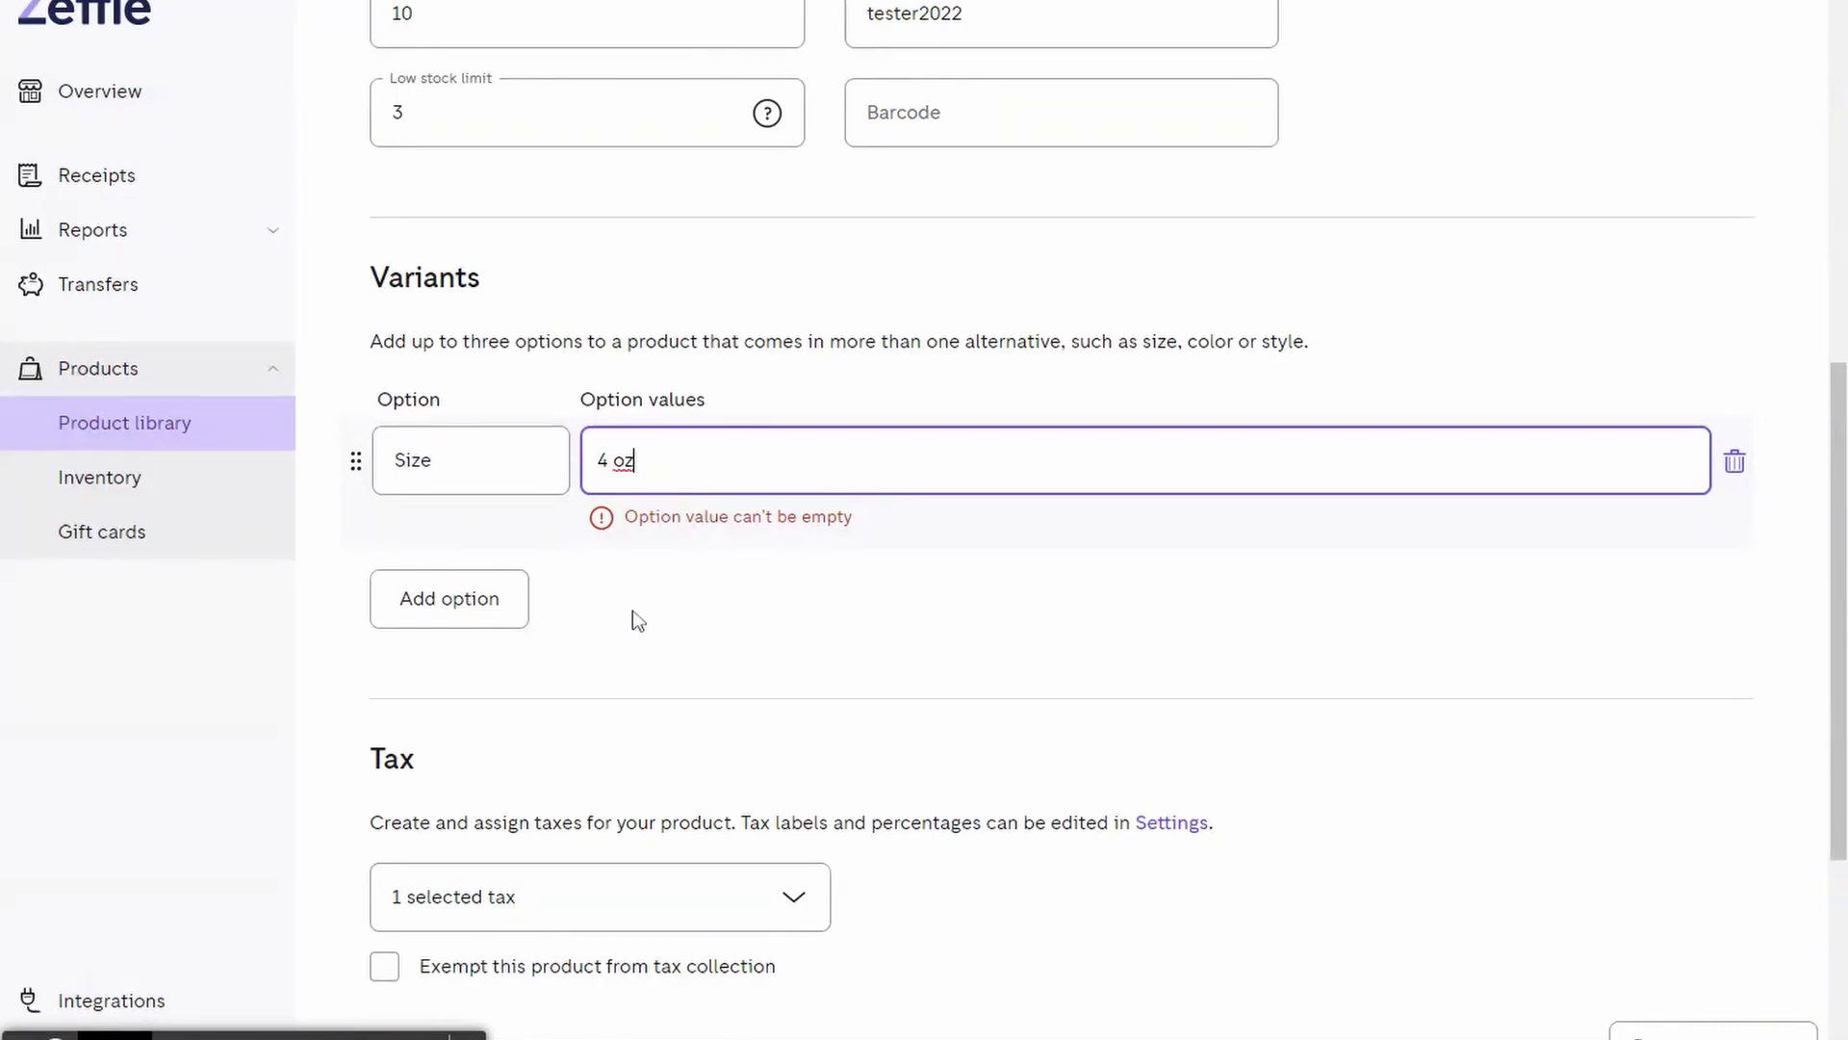
click(627, 623)
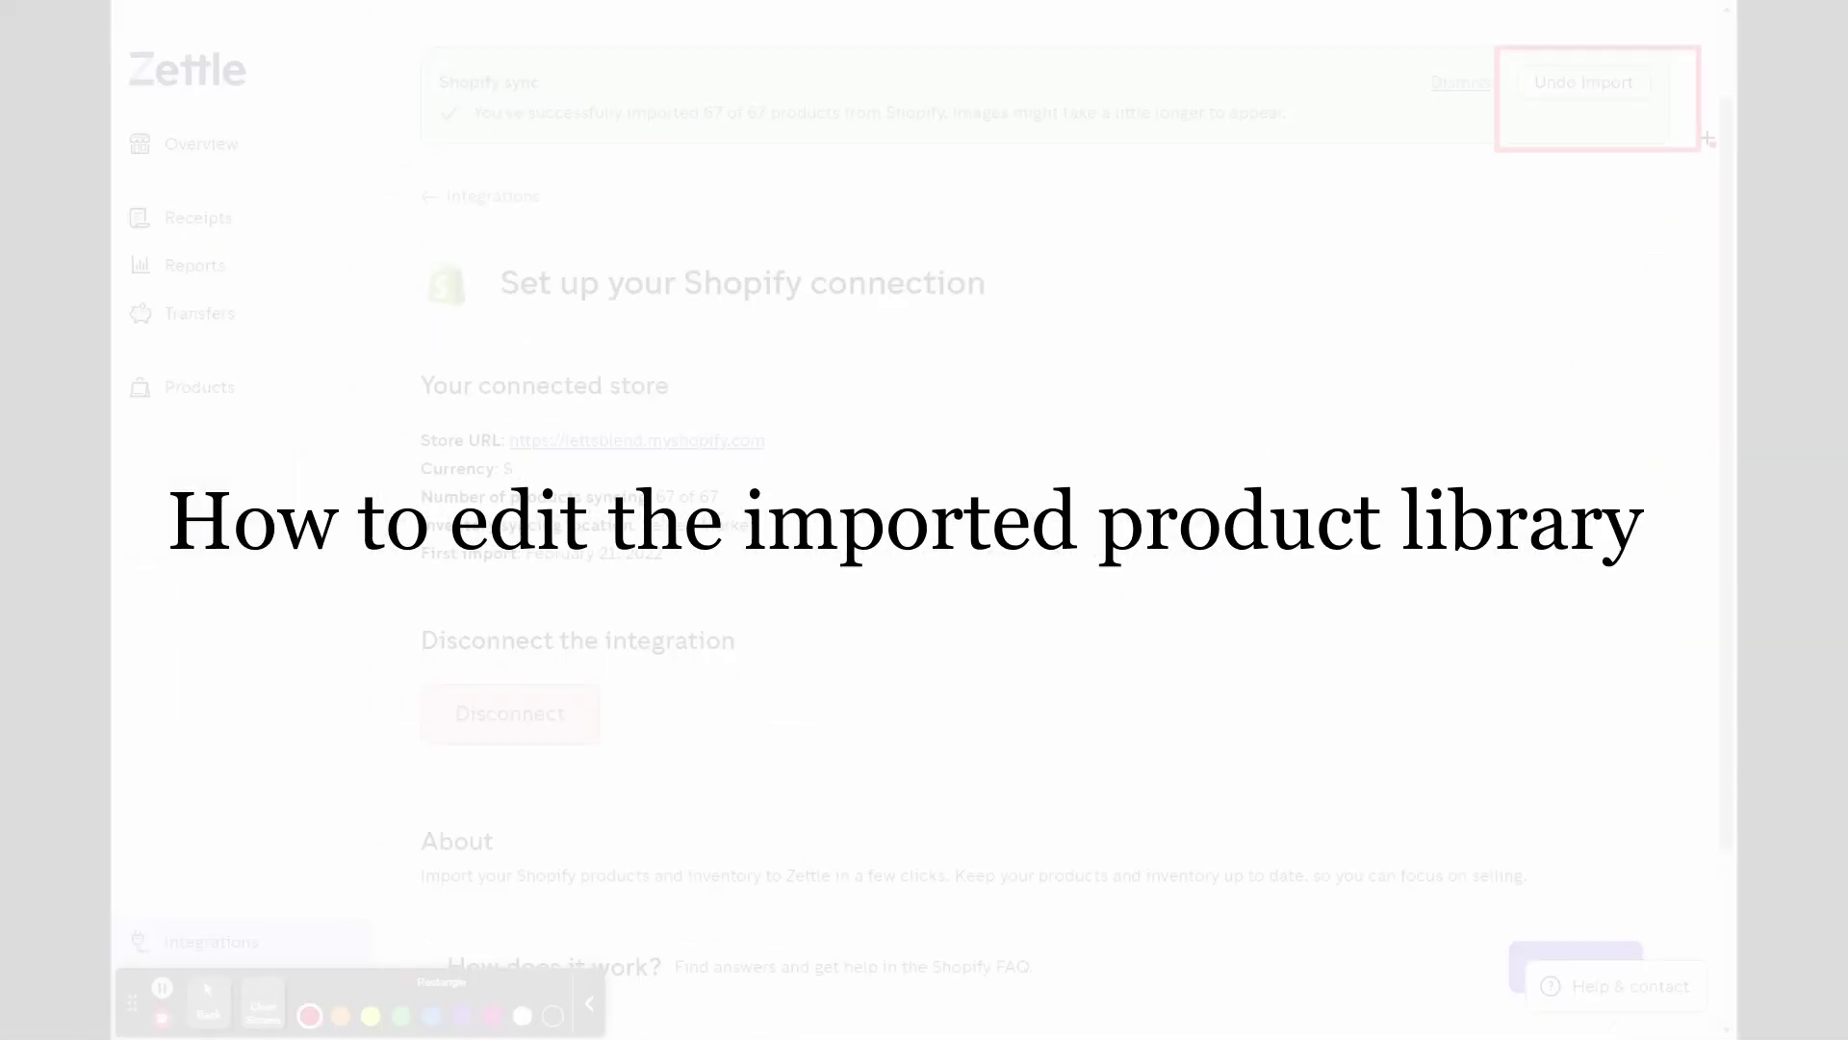
Dismiss the Shopify sync banner and open Products > Product library
click(265, 1020)
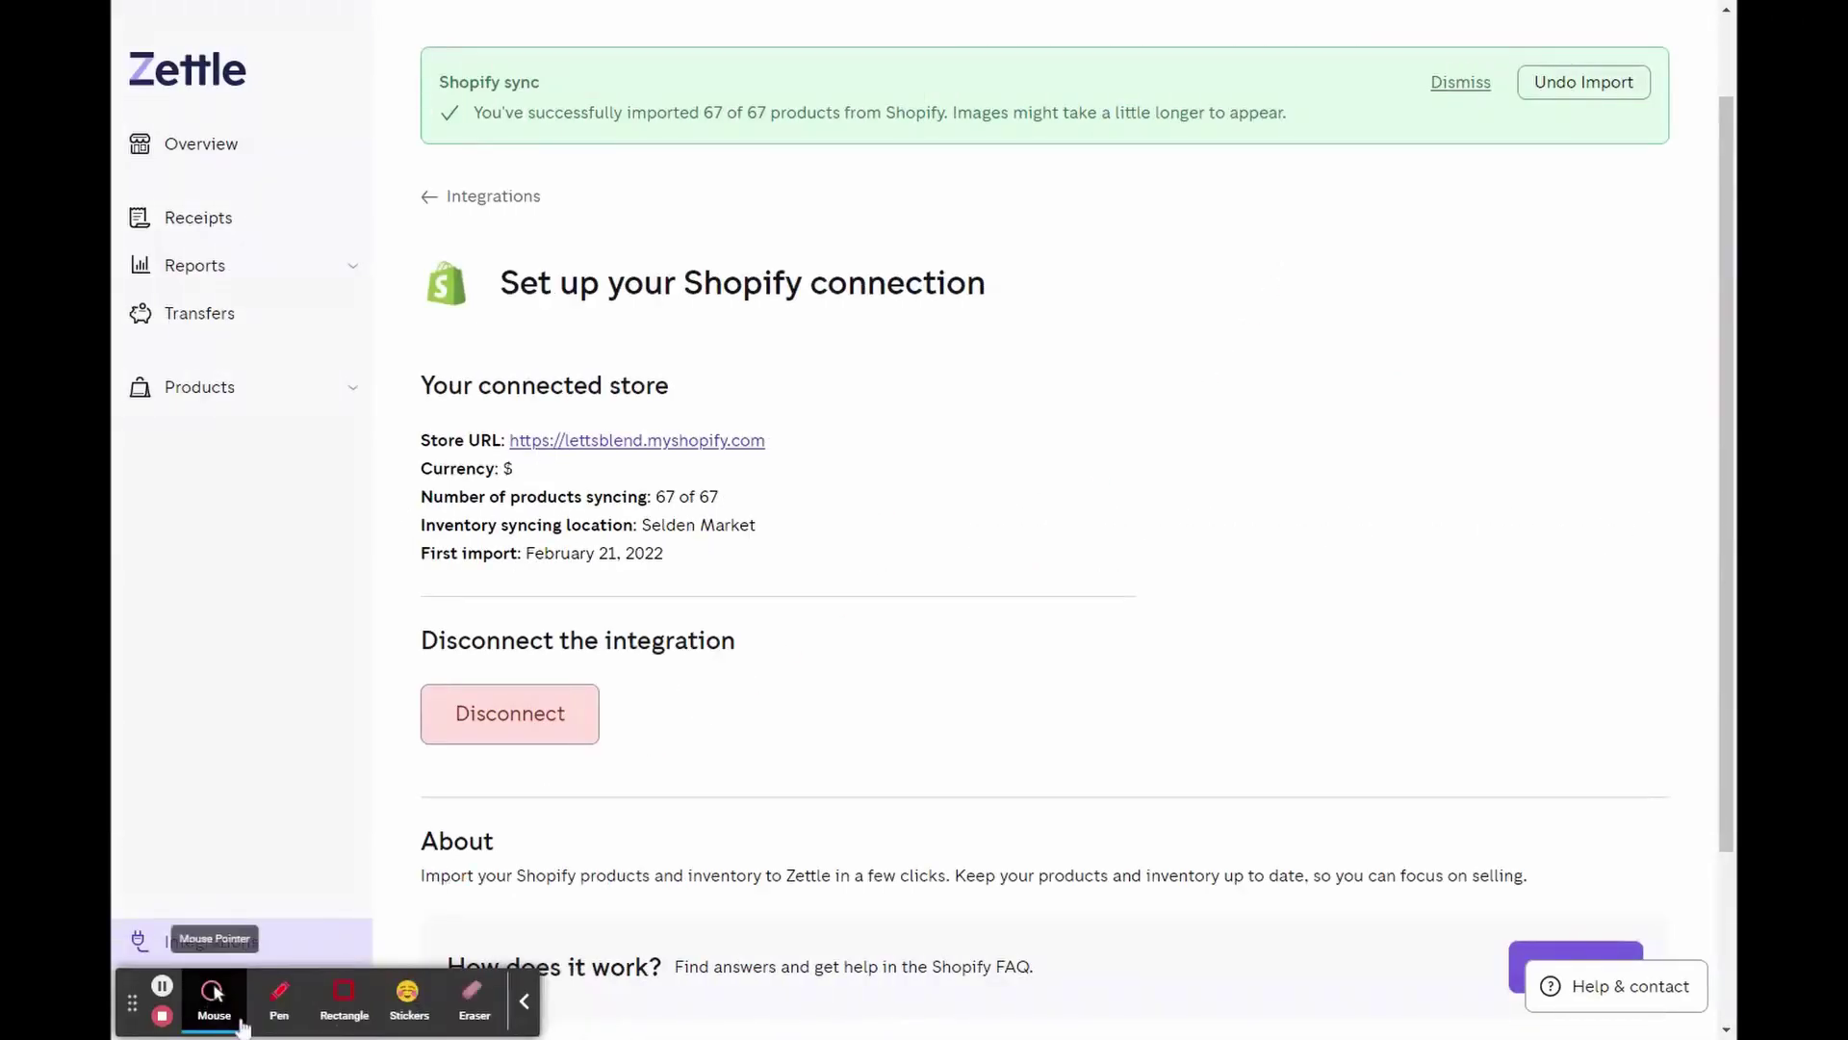
click(1458, 83)
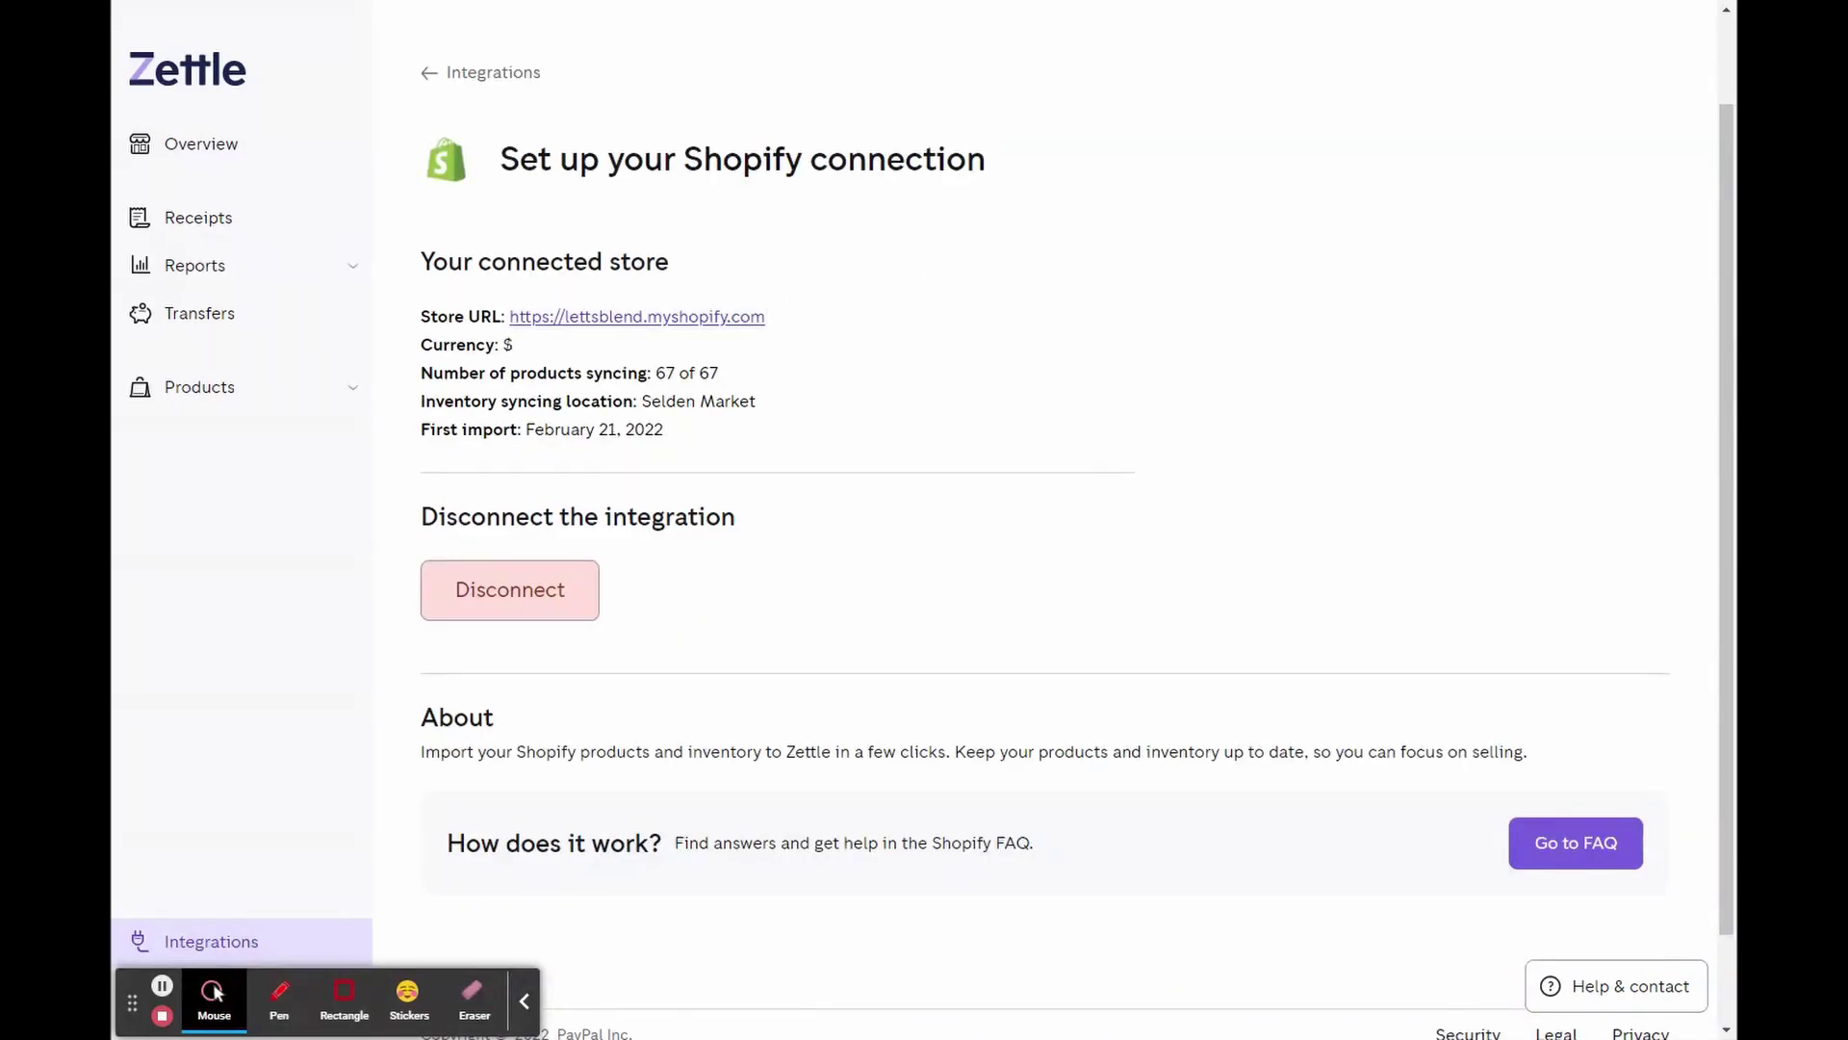
scroll(803, 760, down, 1)
click(344, 997)
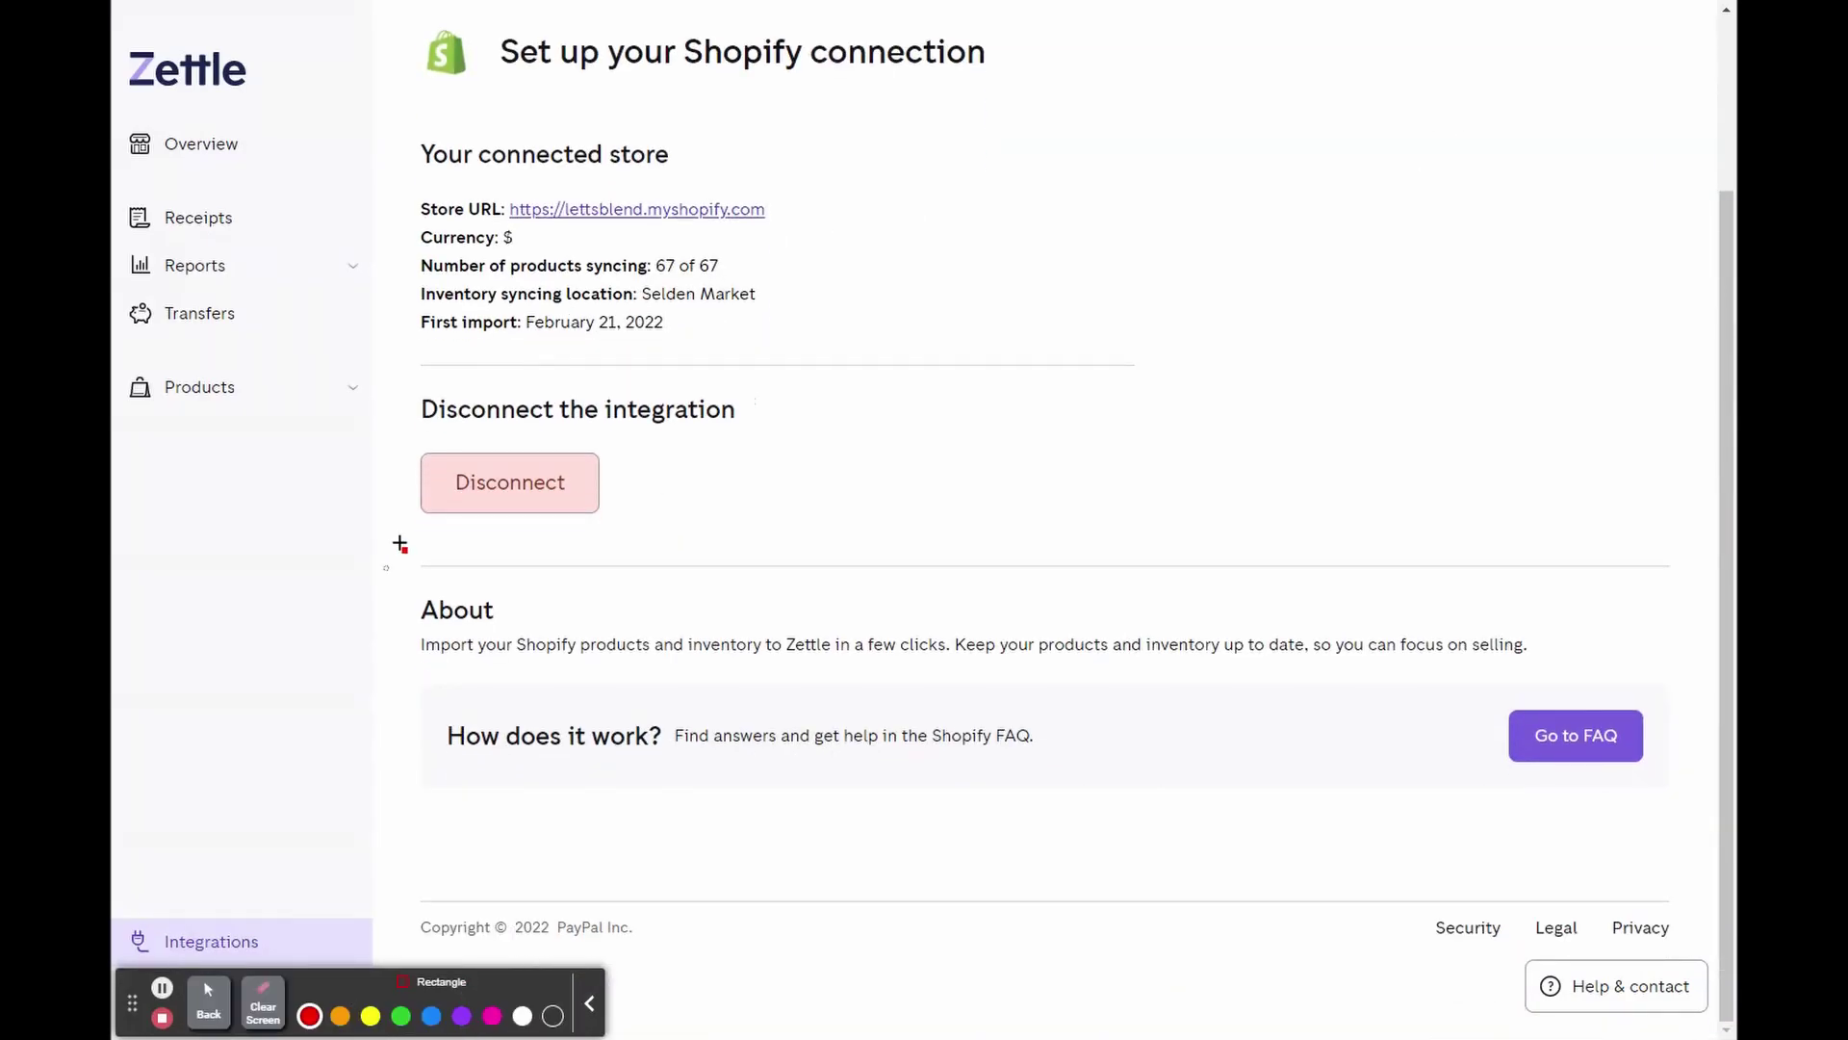
mouse_move(388, 438)
mouse_down()
mouse_move(527, 566)
mouse_move(663, 541)
mouse_up()
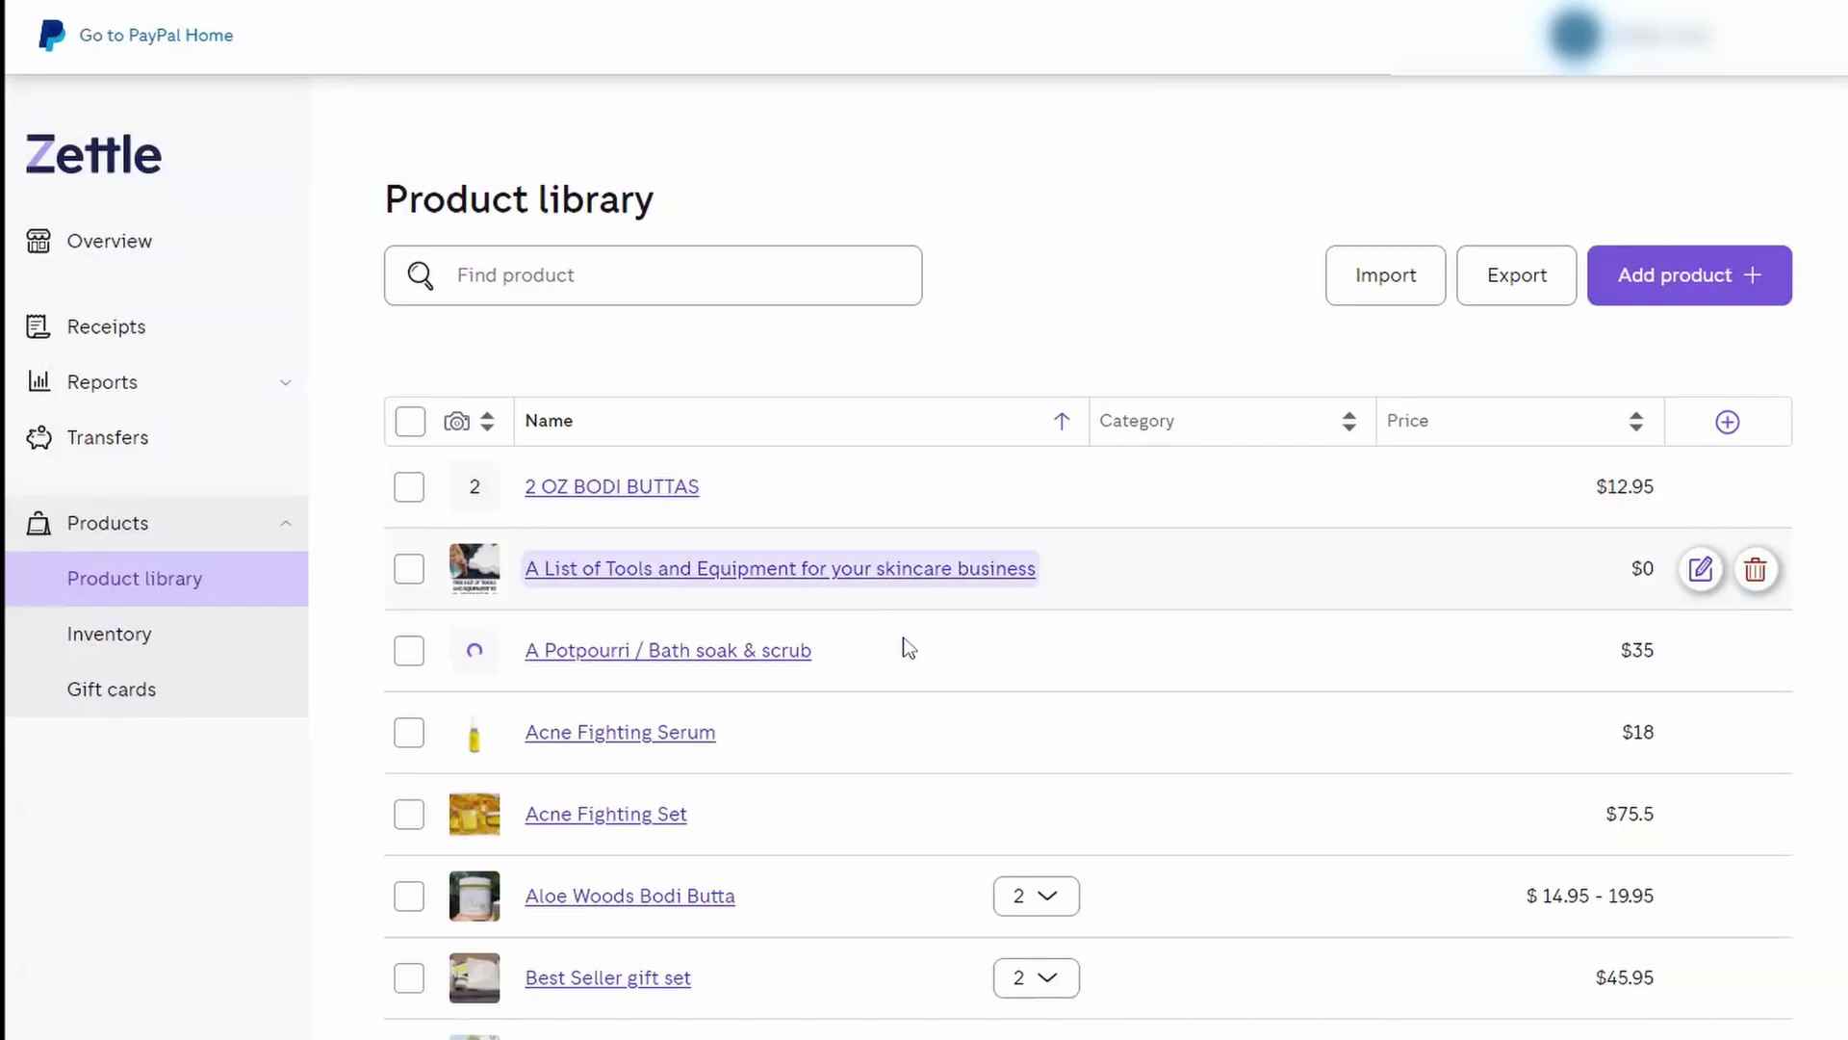
Scroll down through the first page of imported products
scroll(909, 654, down, 5)
scroll(951, 729, down, 5)
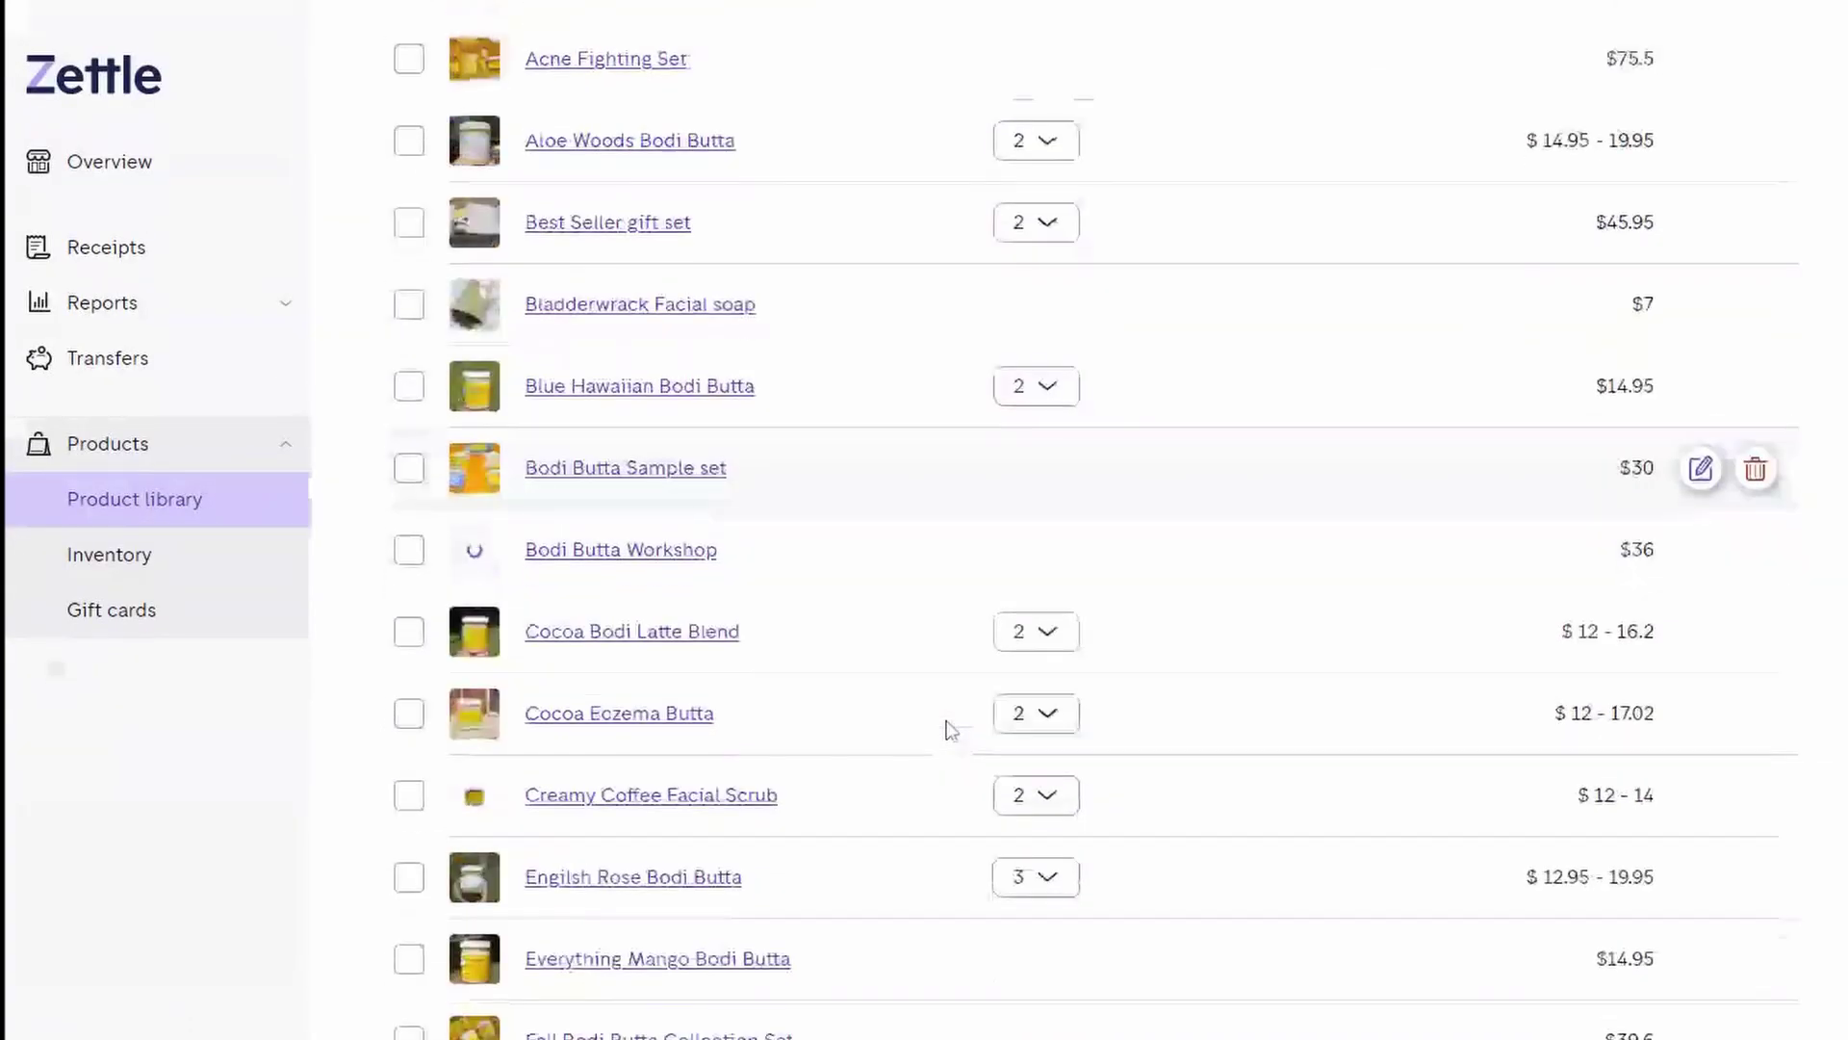
scroll(951, 730, down, 4)
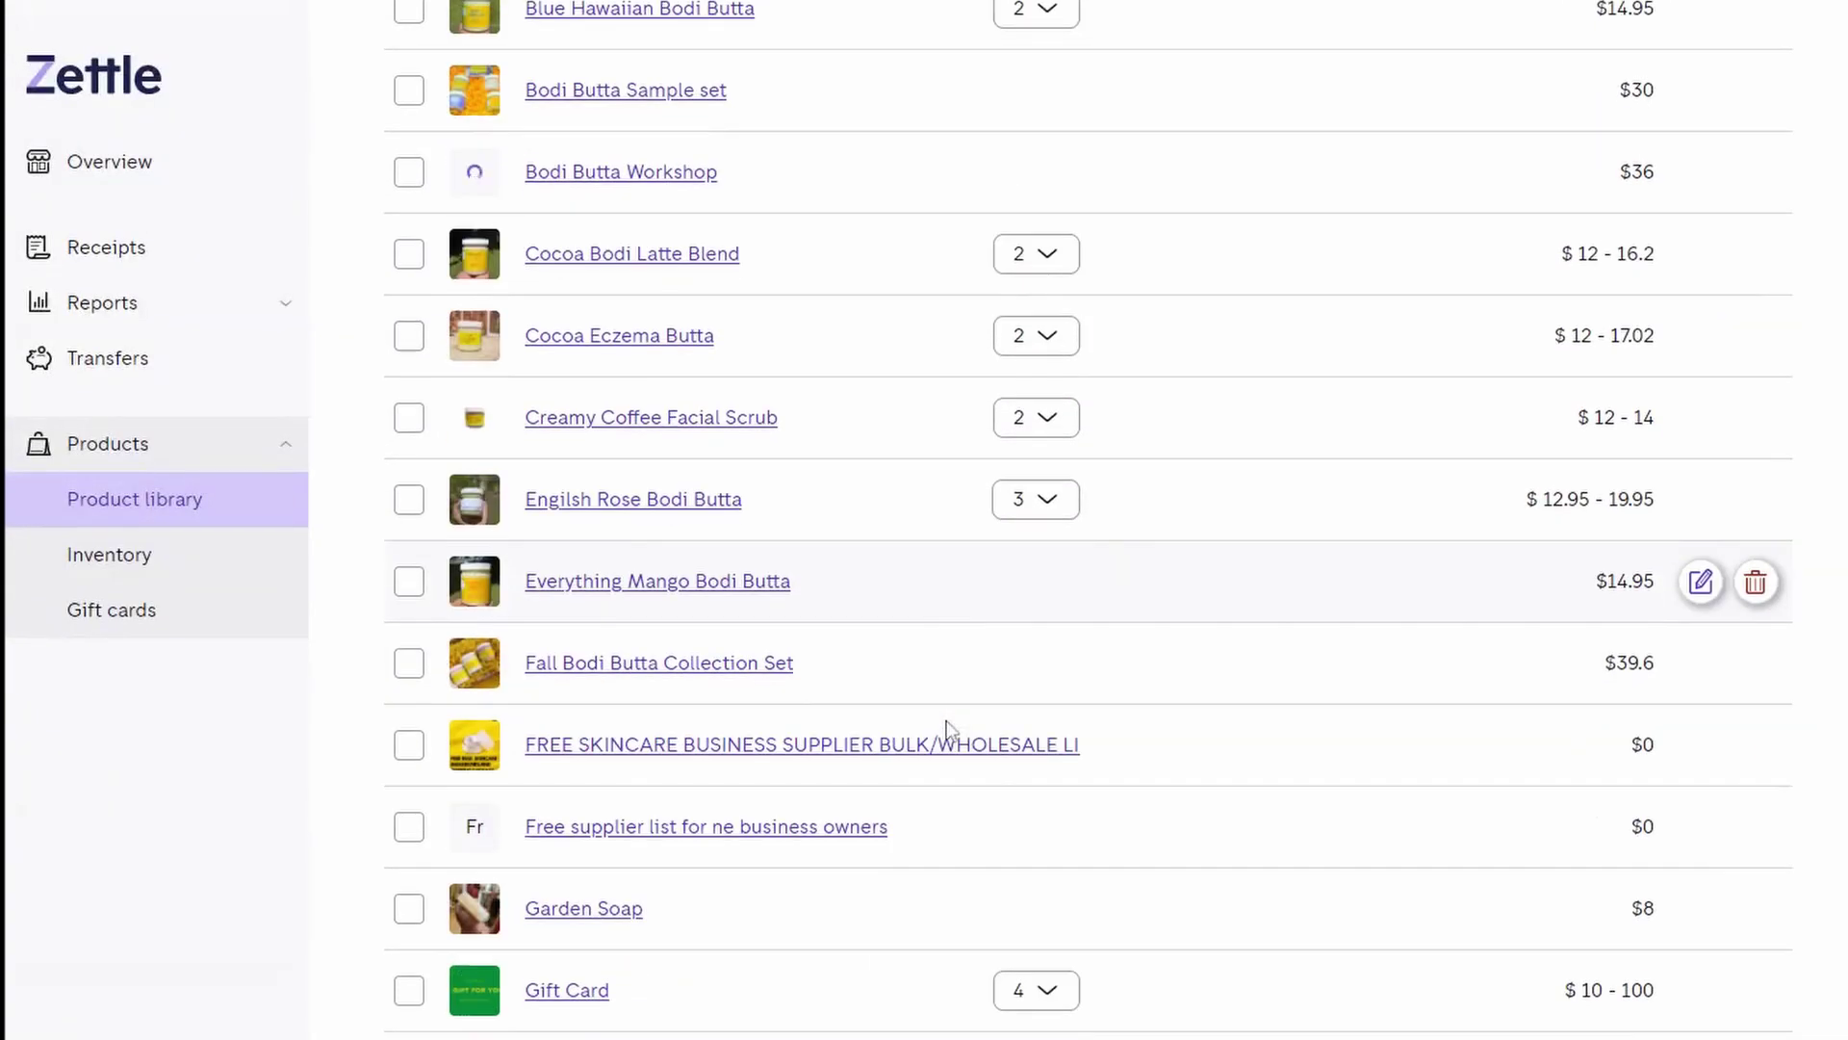
scroll(951, 730, down, 1)
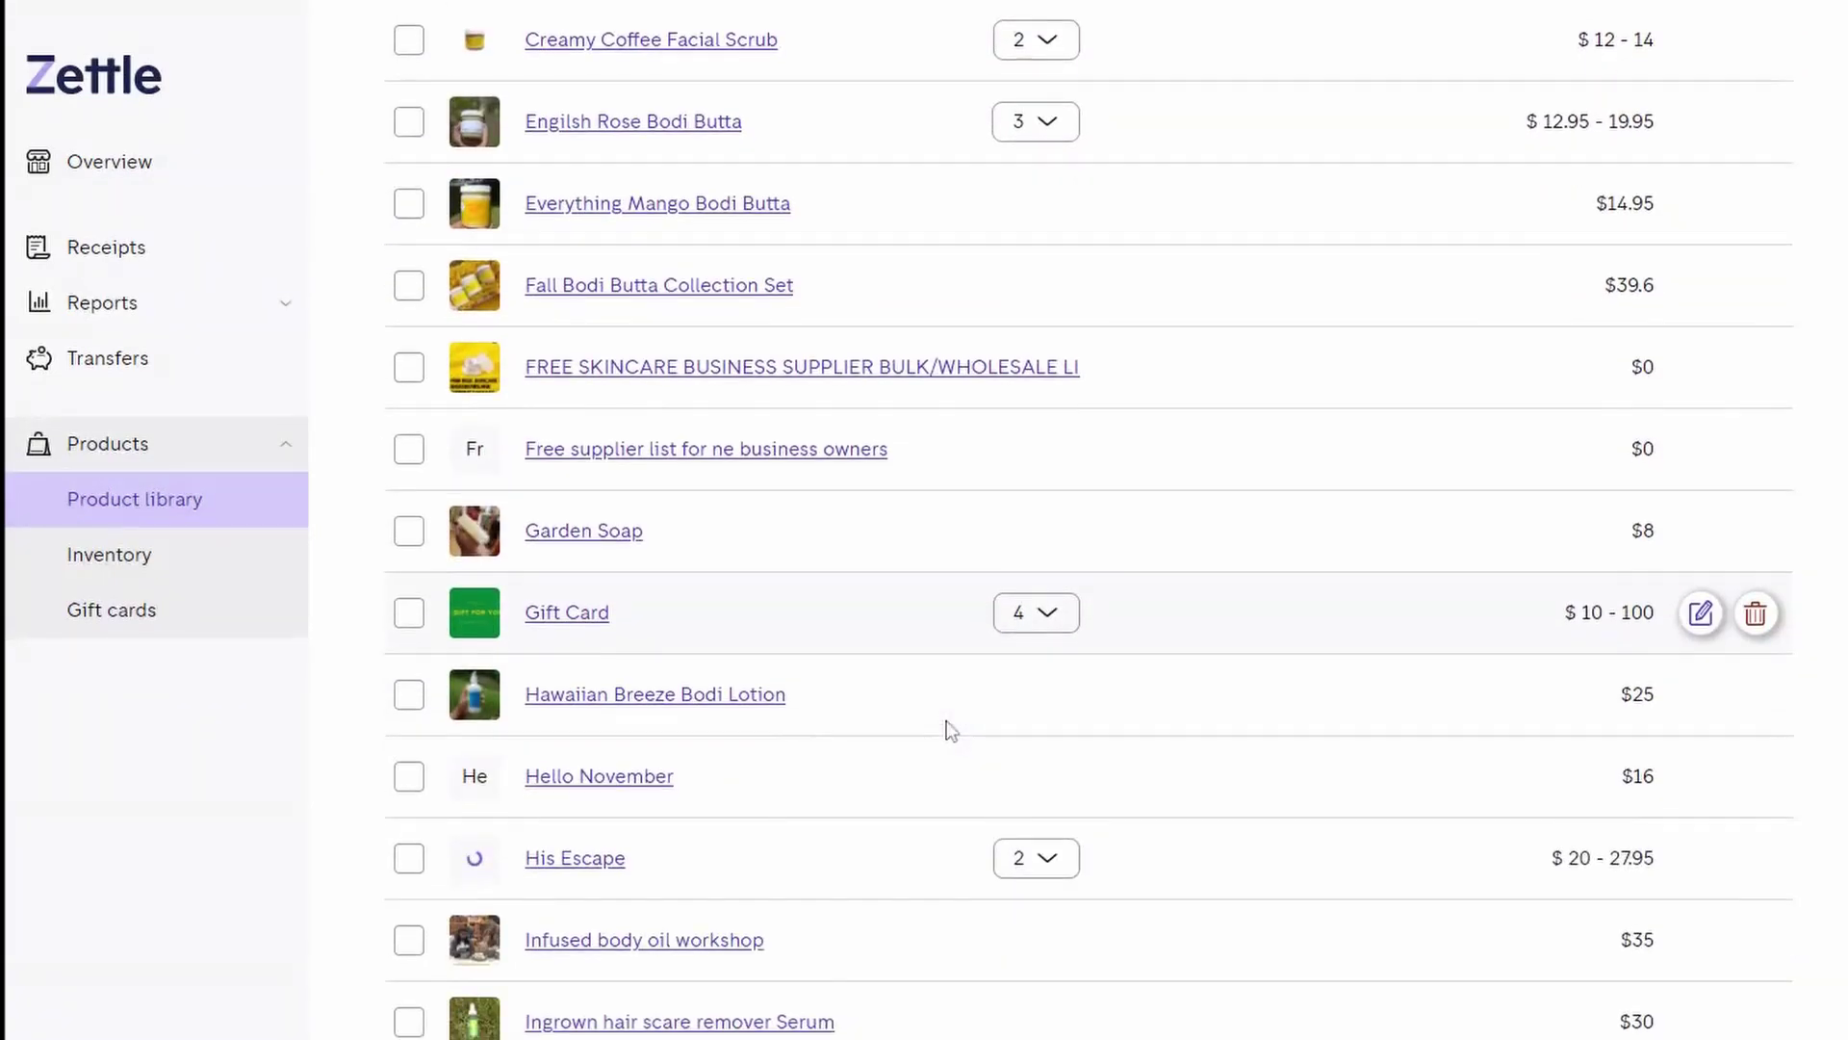
scroll(951, 730, down, 3)
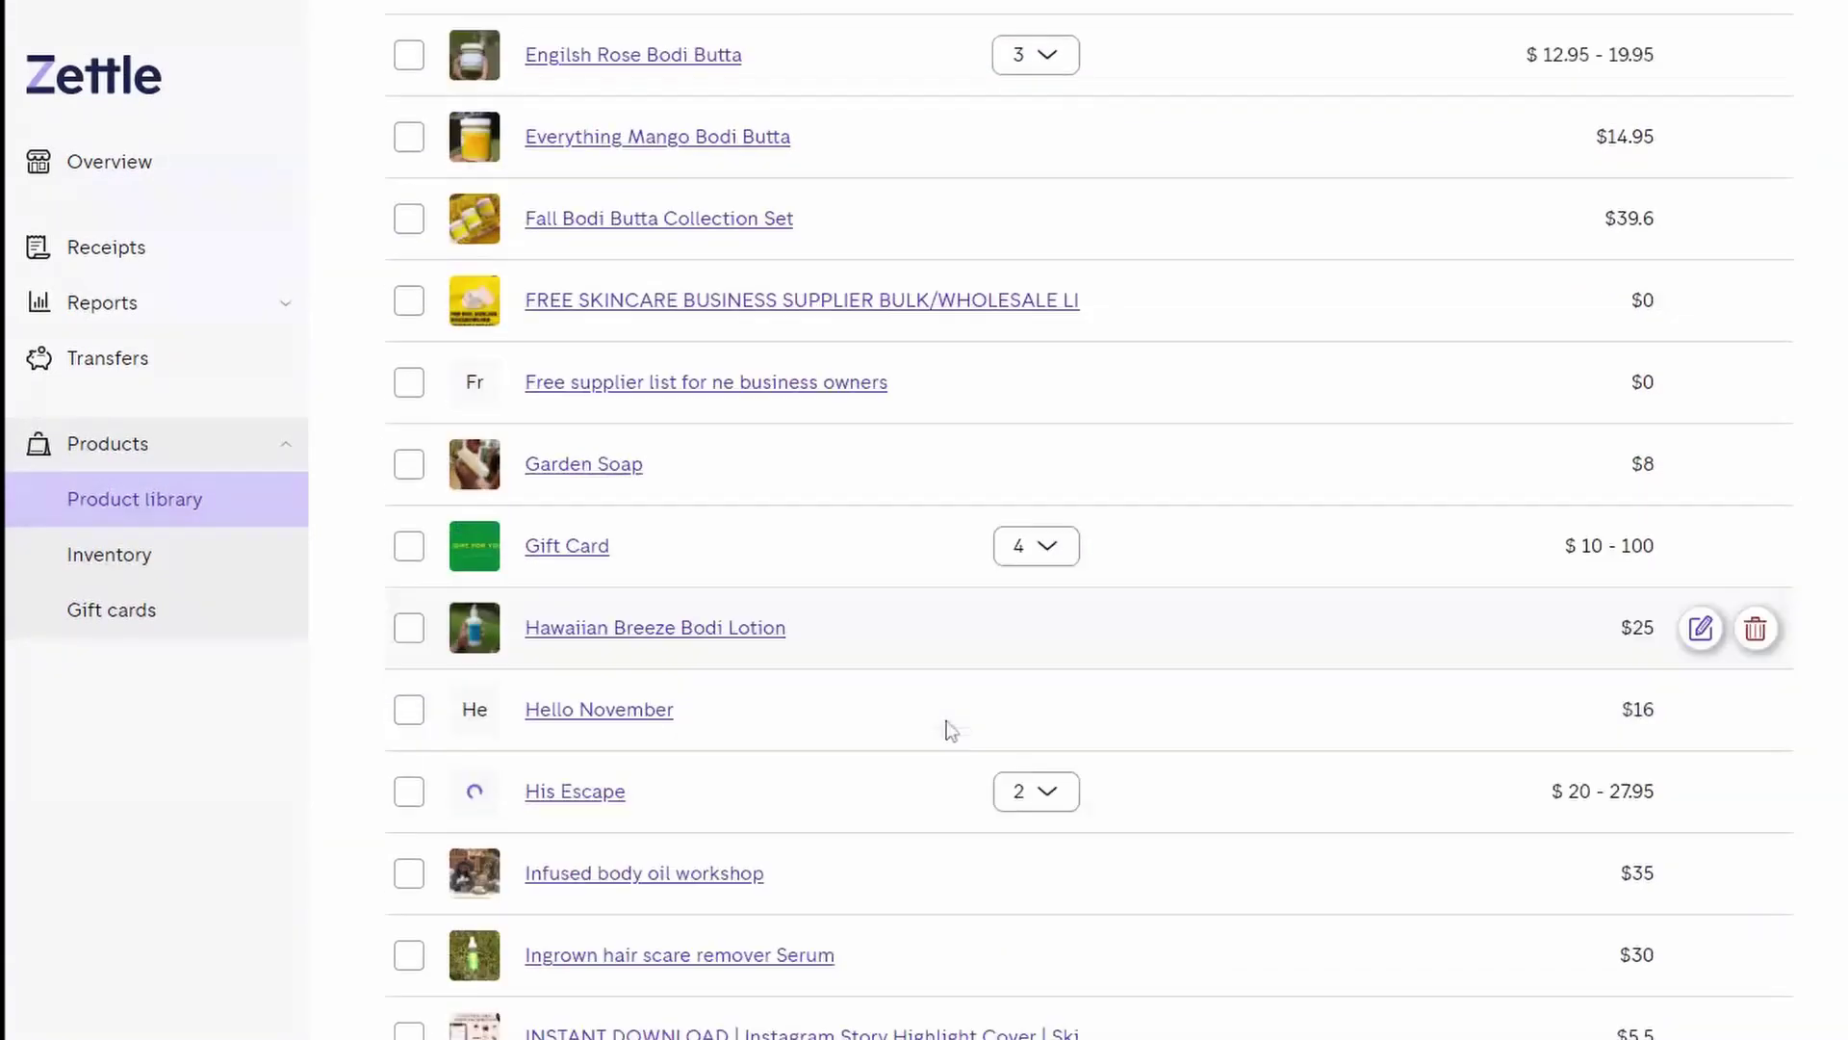
scroll(952, 729, down, 2)
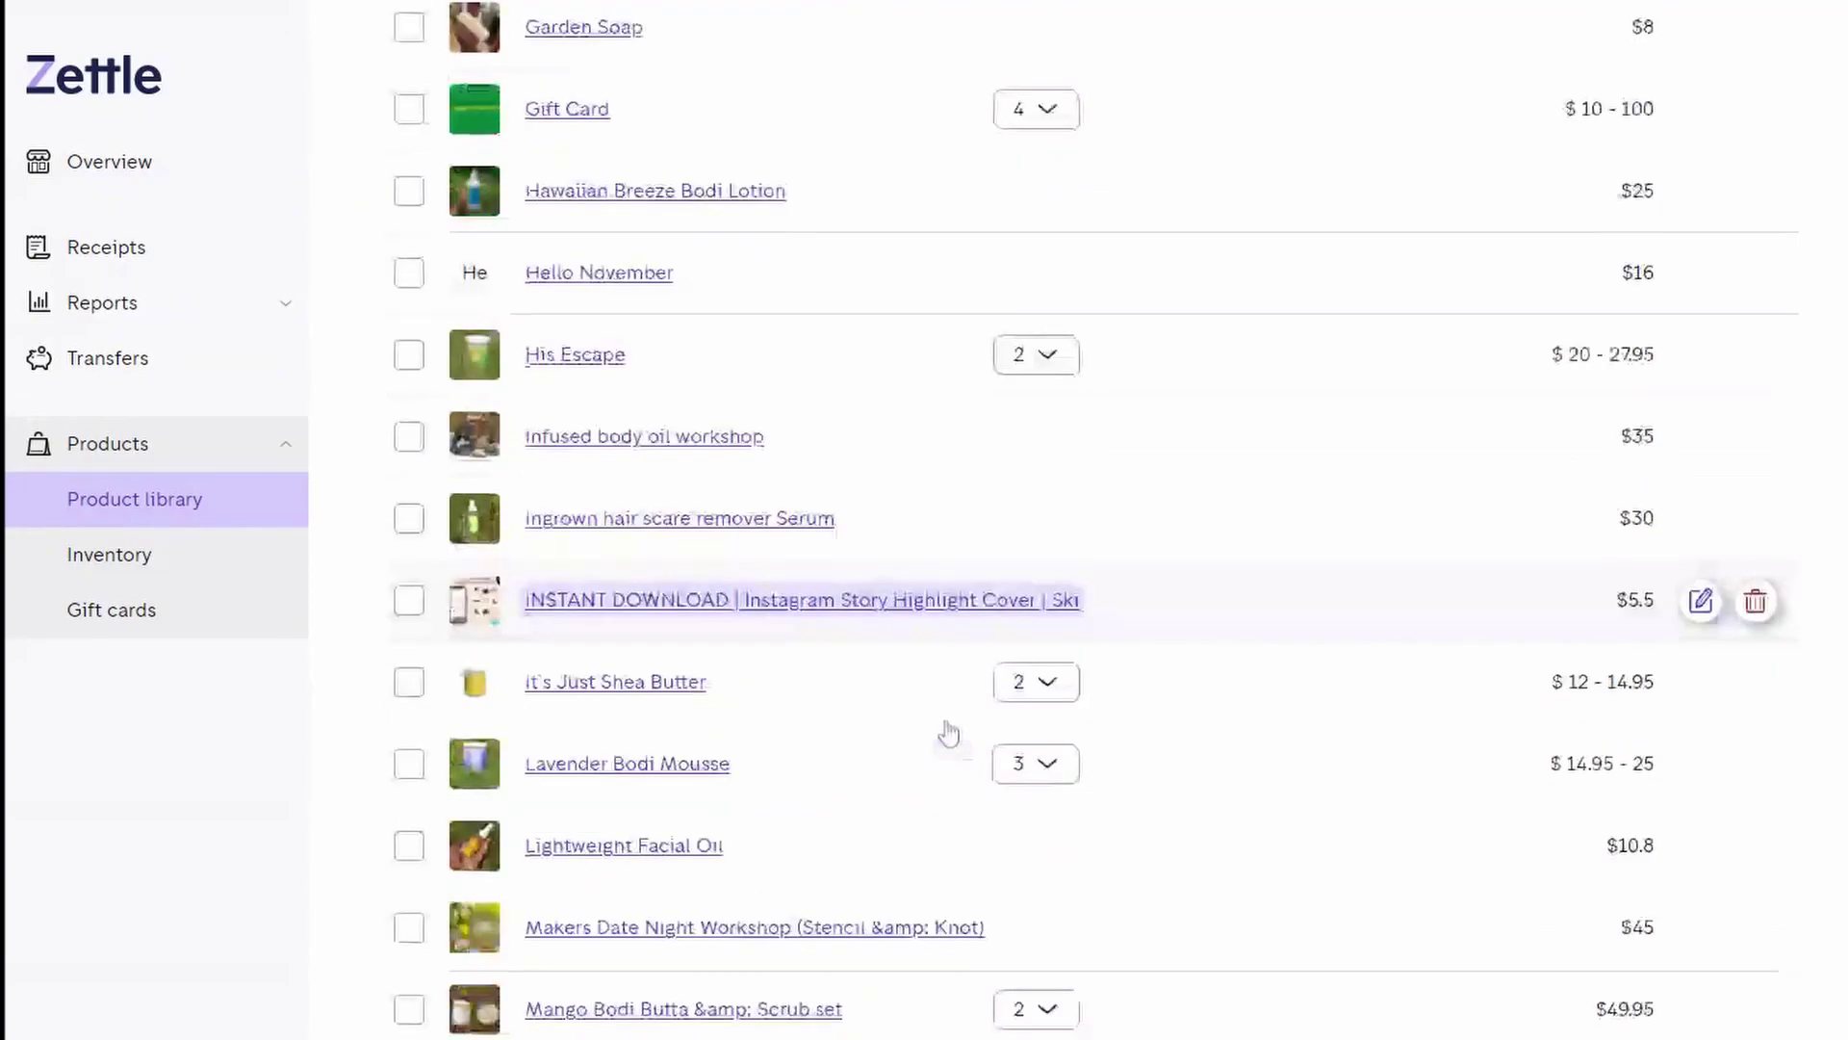
scroll(951, 730, down, 2)
scroll(951, 729, down, 2)
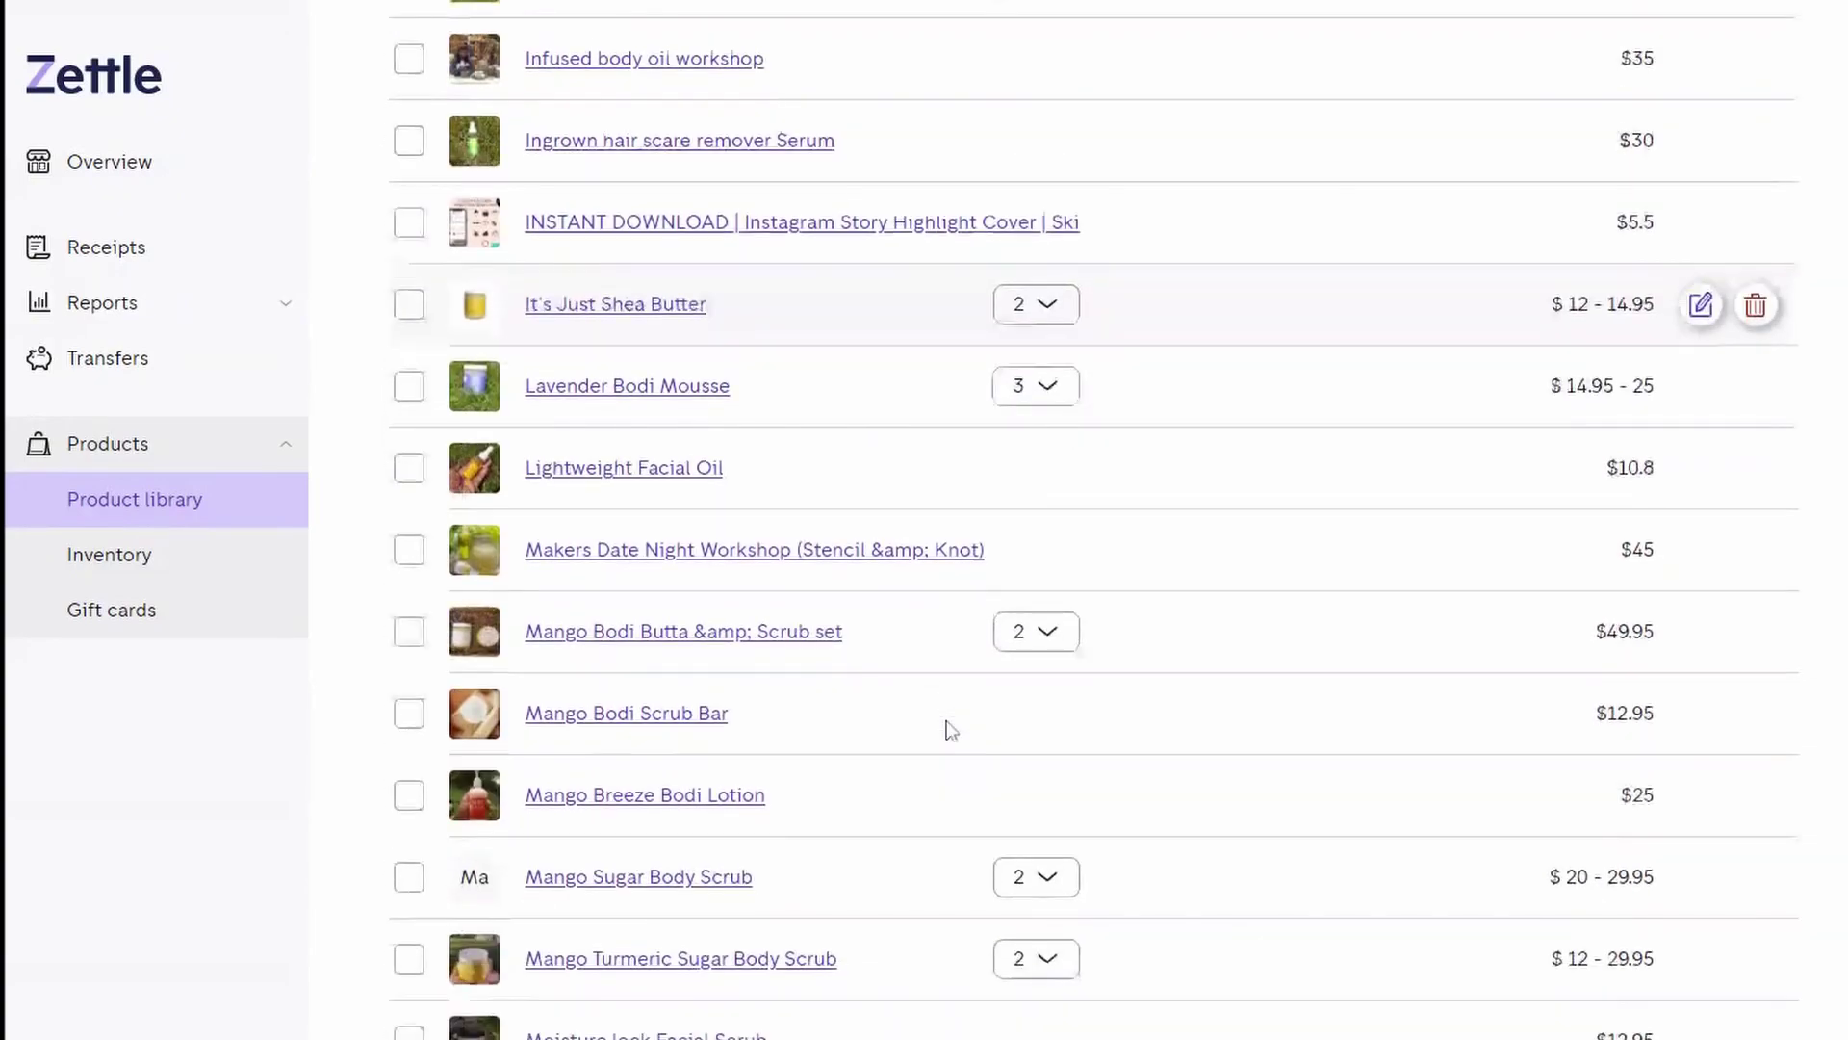
scroll(951, 730, down, 3)
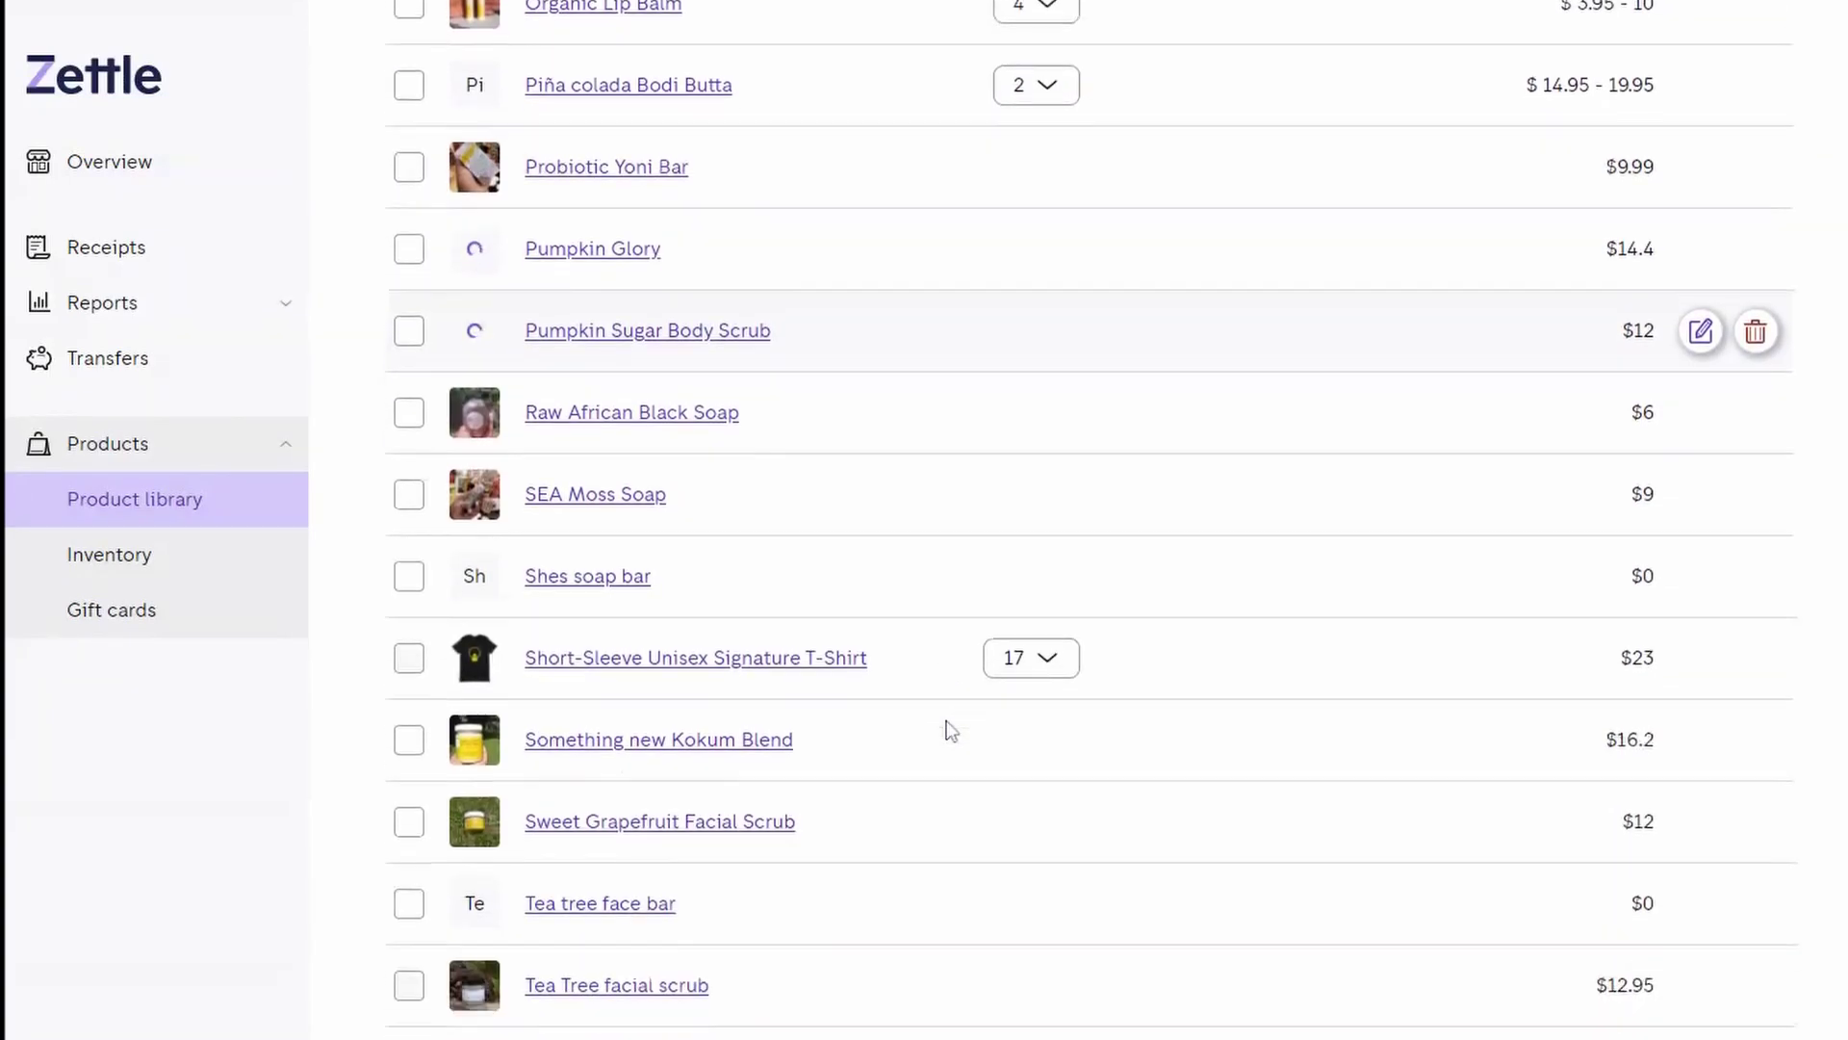
scroll(950, 730, down, 1)
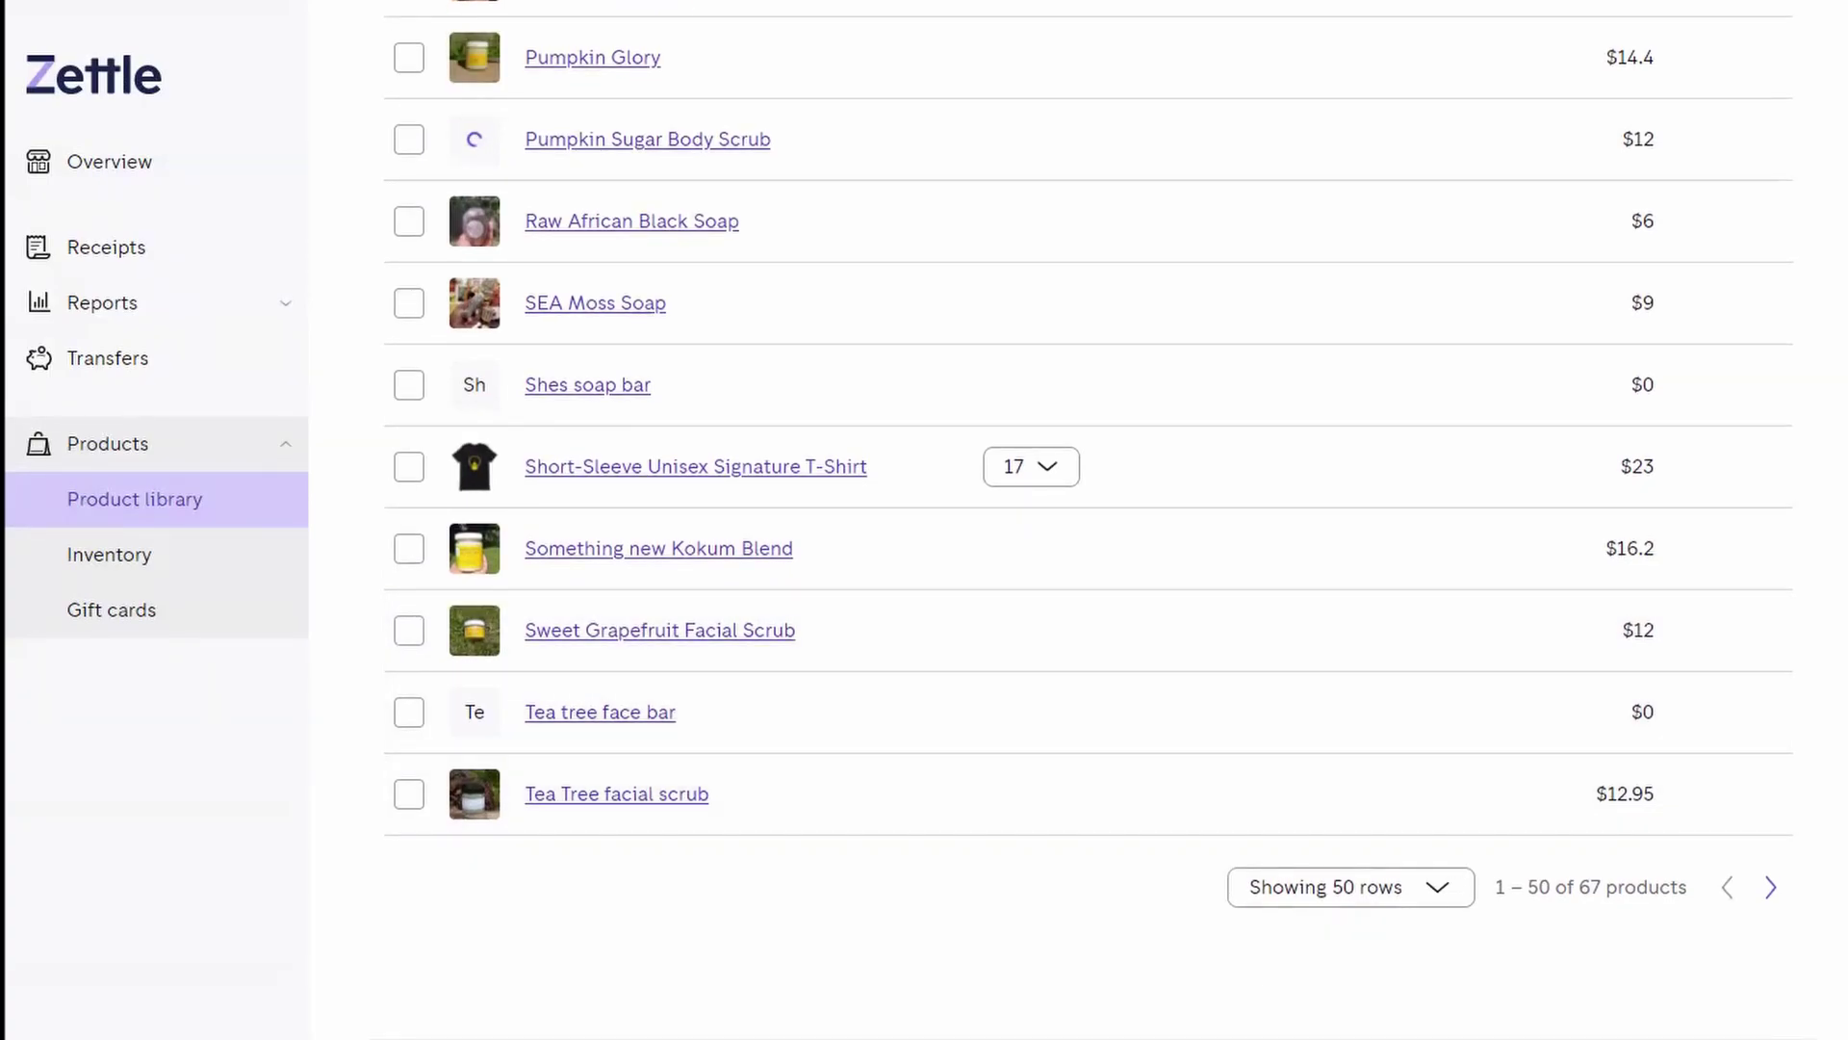
Move to the second page of the product library and scroll through it
click(1772, 888)
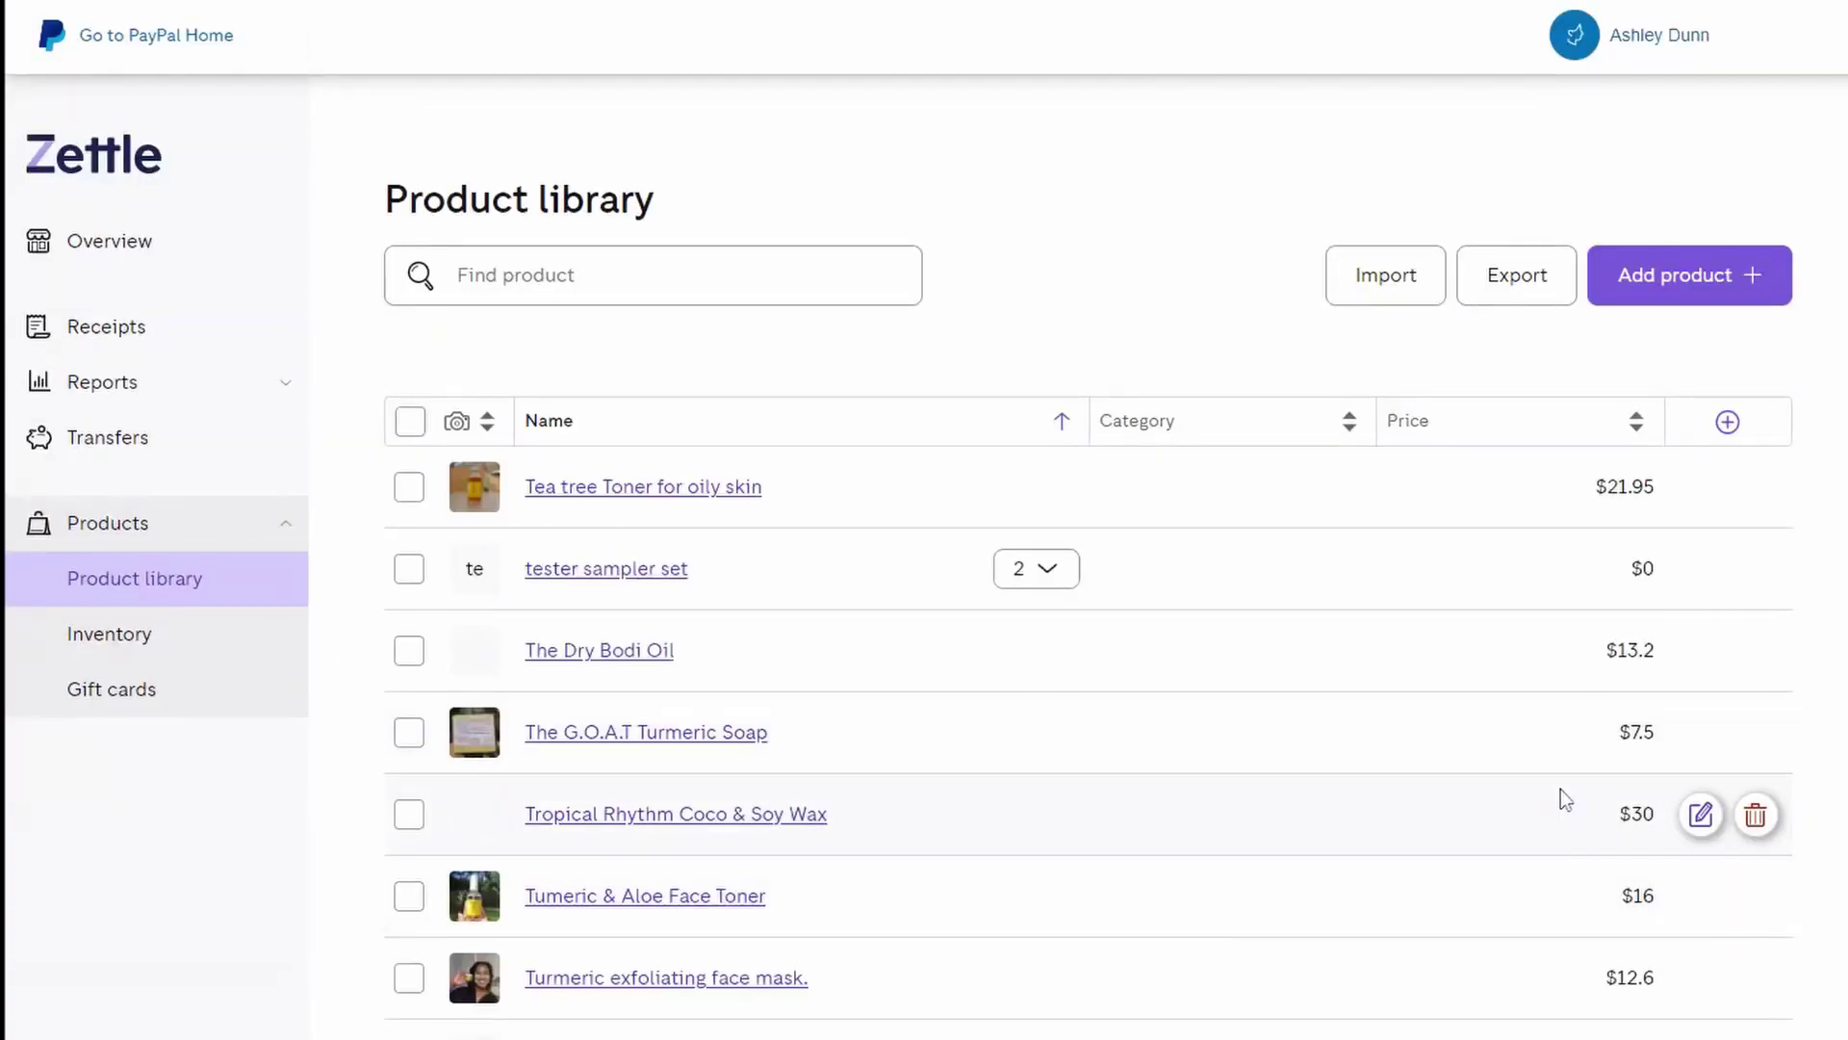
scroll(1569, 808, down, 1)
scroll(1568, 805, down, 4)
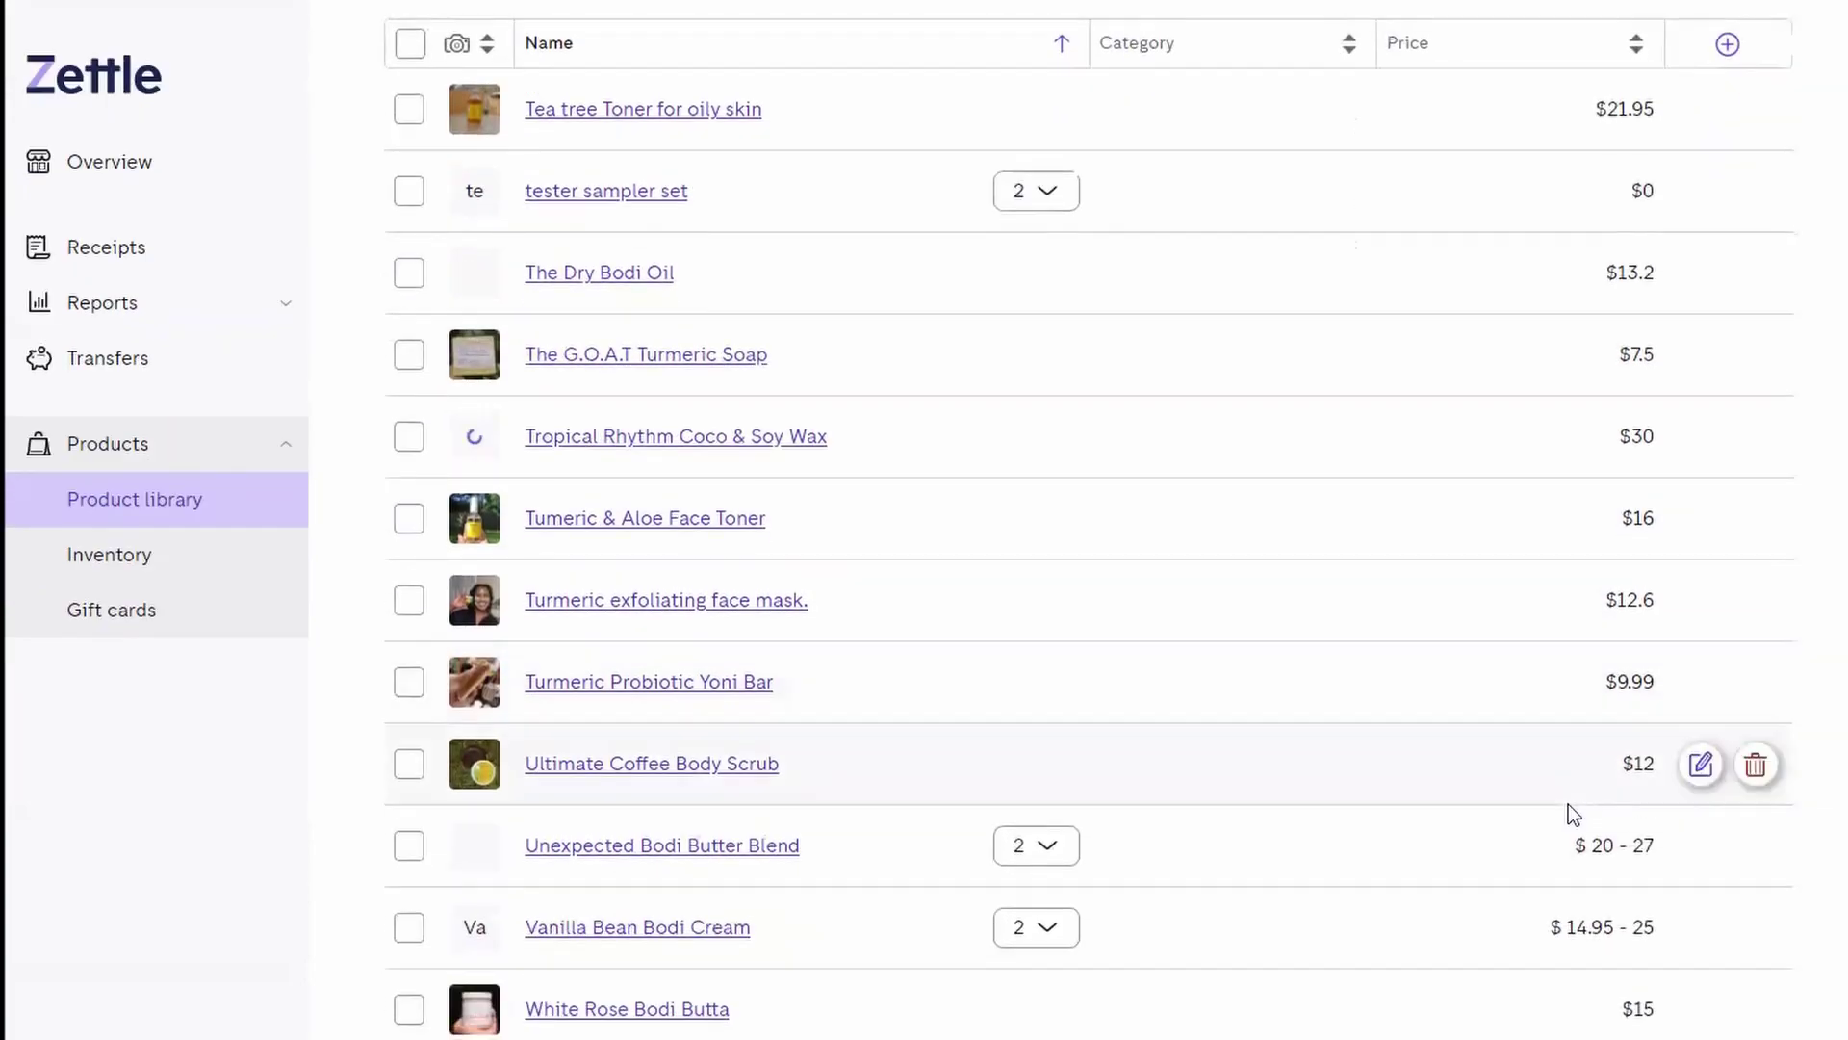
scroll(1571, 811, down, 4)
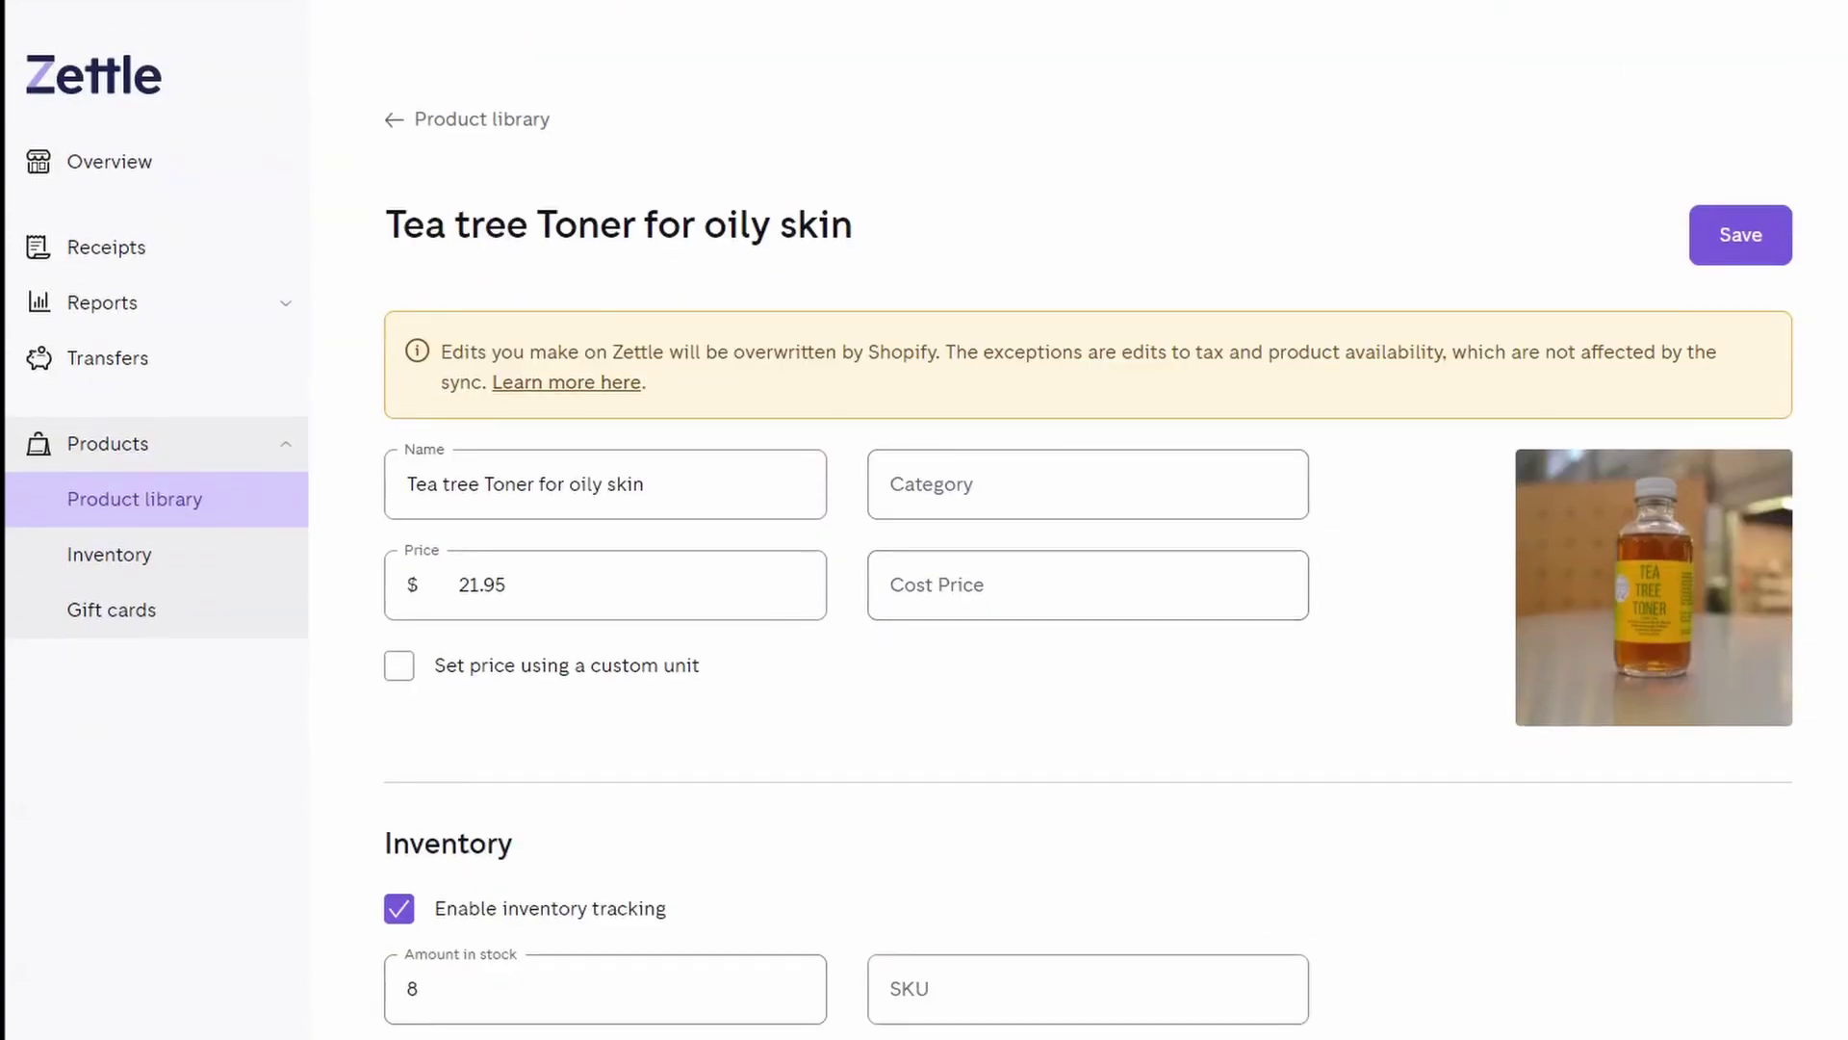
mouse_move(366, 310)
mouse_down()
mouse_move(380, 385)
mouse_move(957, 438)
mouse_move(1546, 413)
mouse_up()
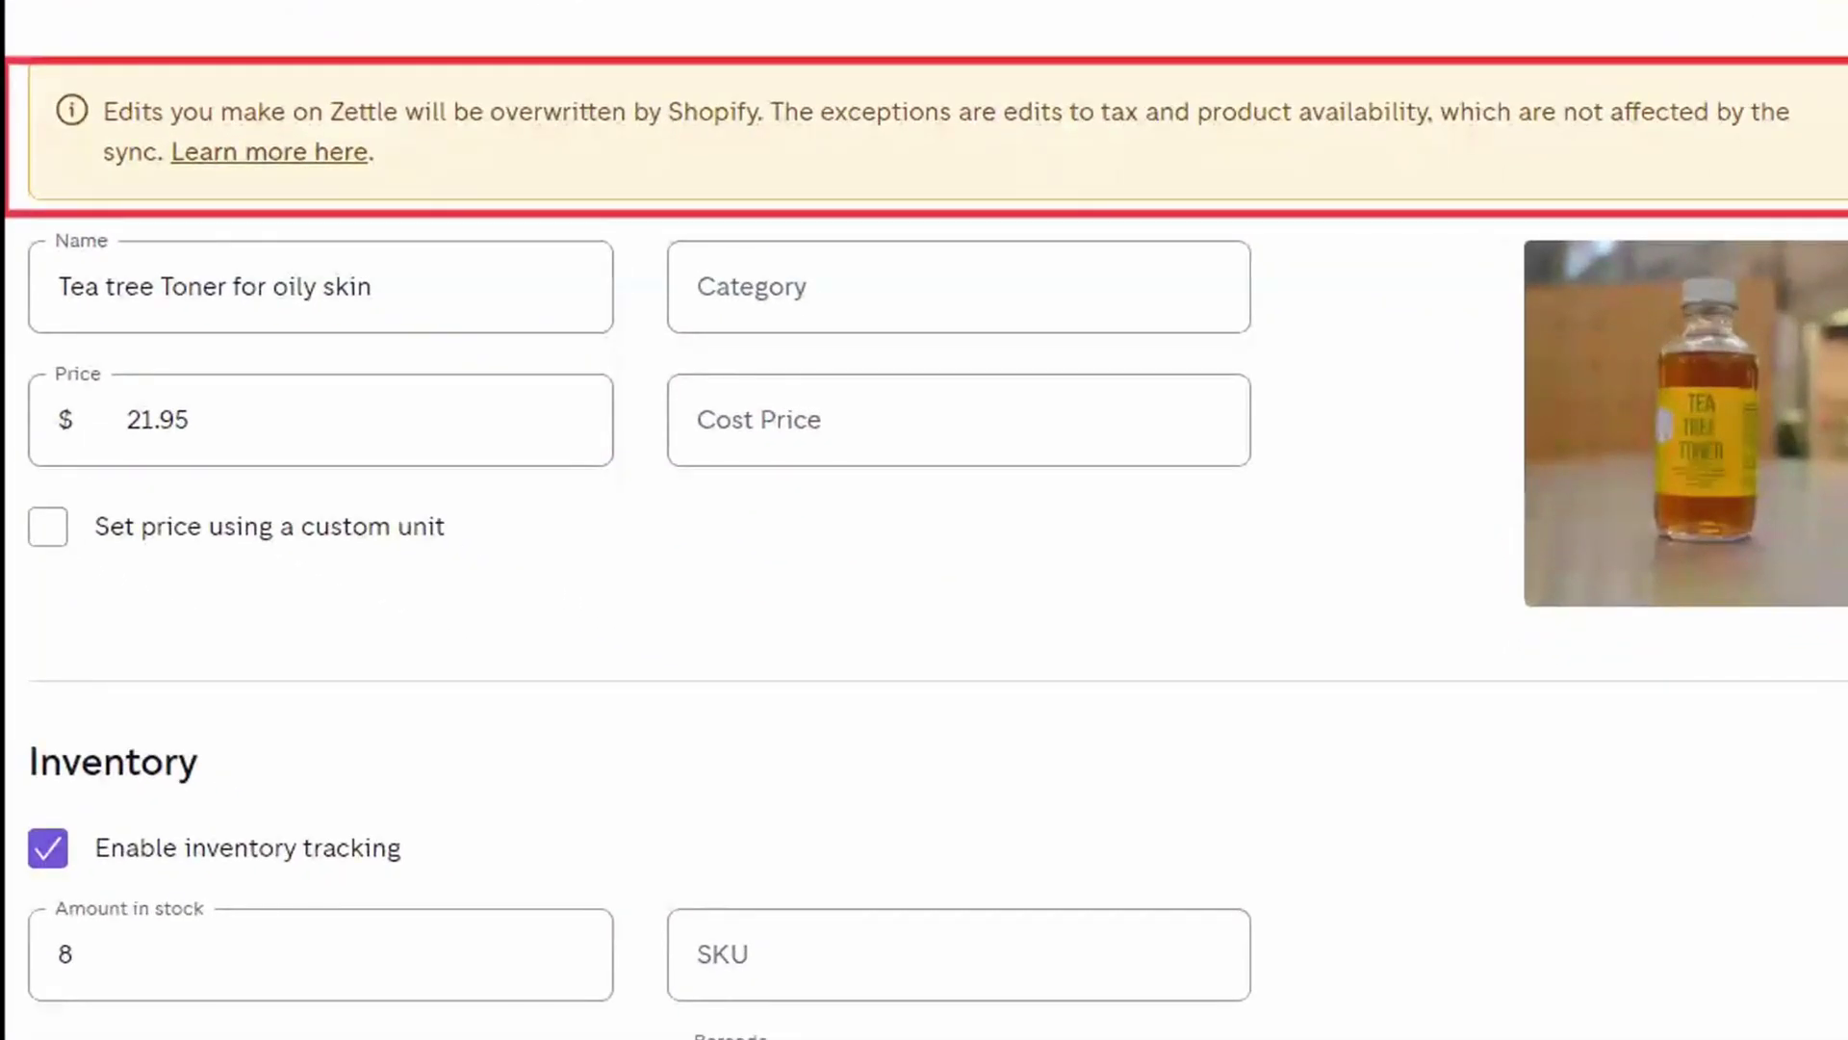
scroll(1106, 529, down, 2)
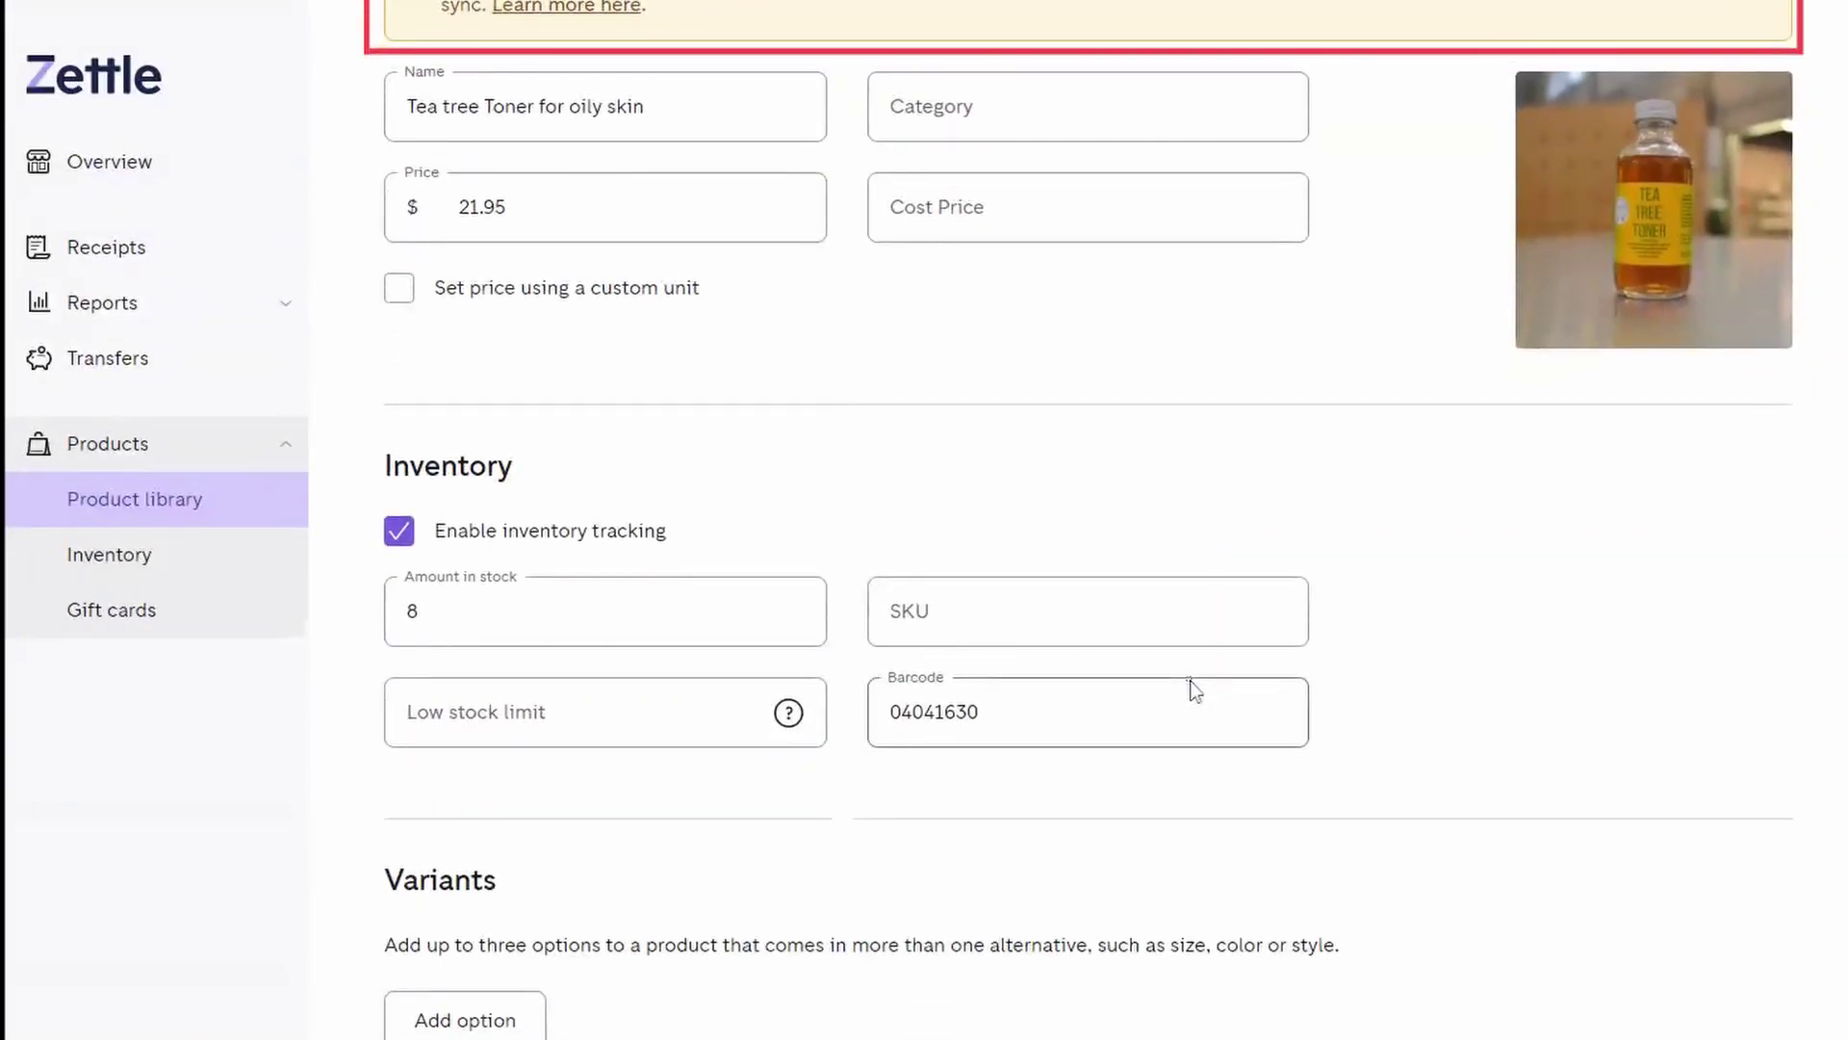
scroll(1189, 679, down, 2)
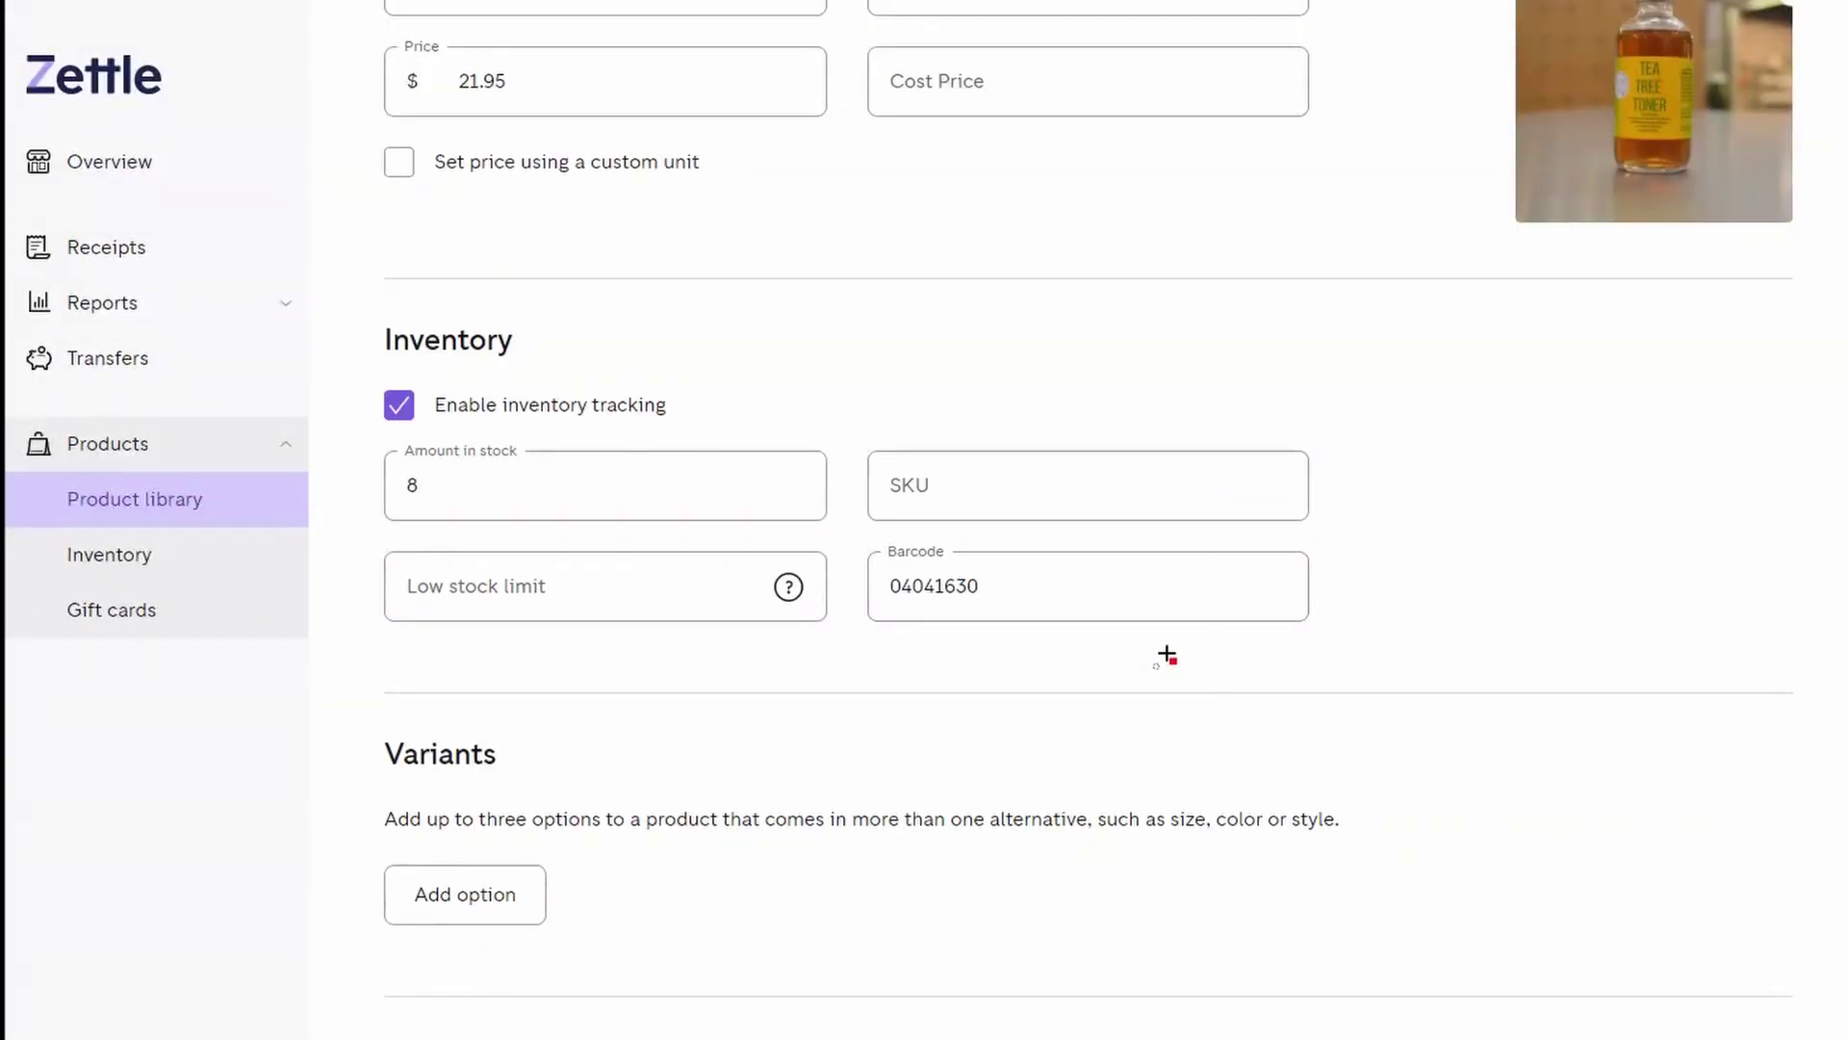
scroll(1117, 665, down, 4)
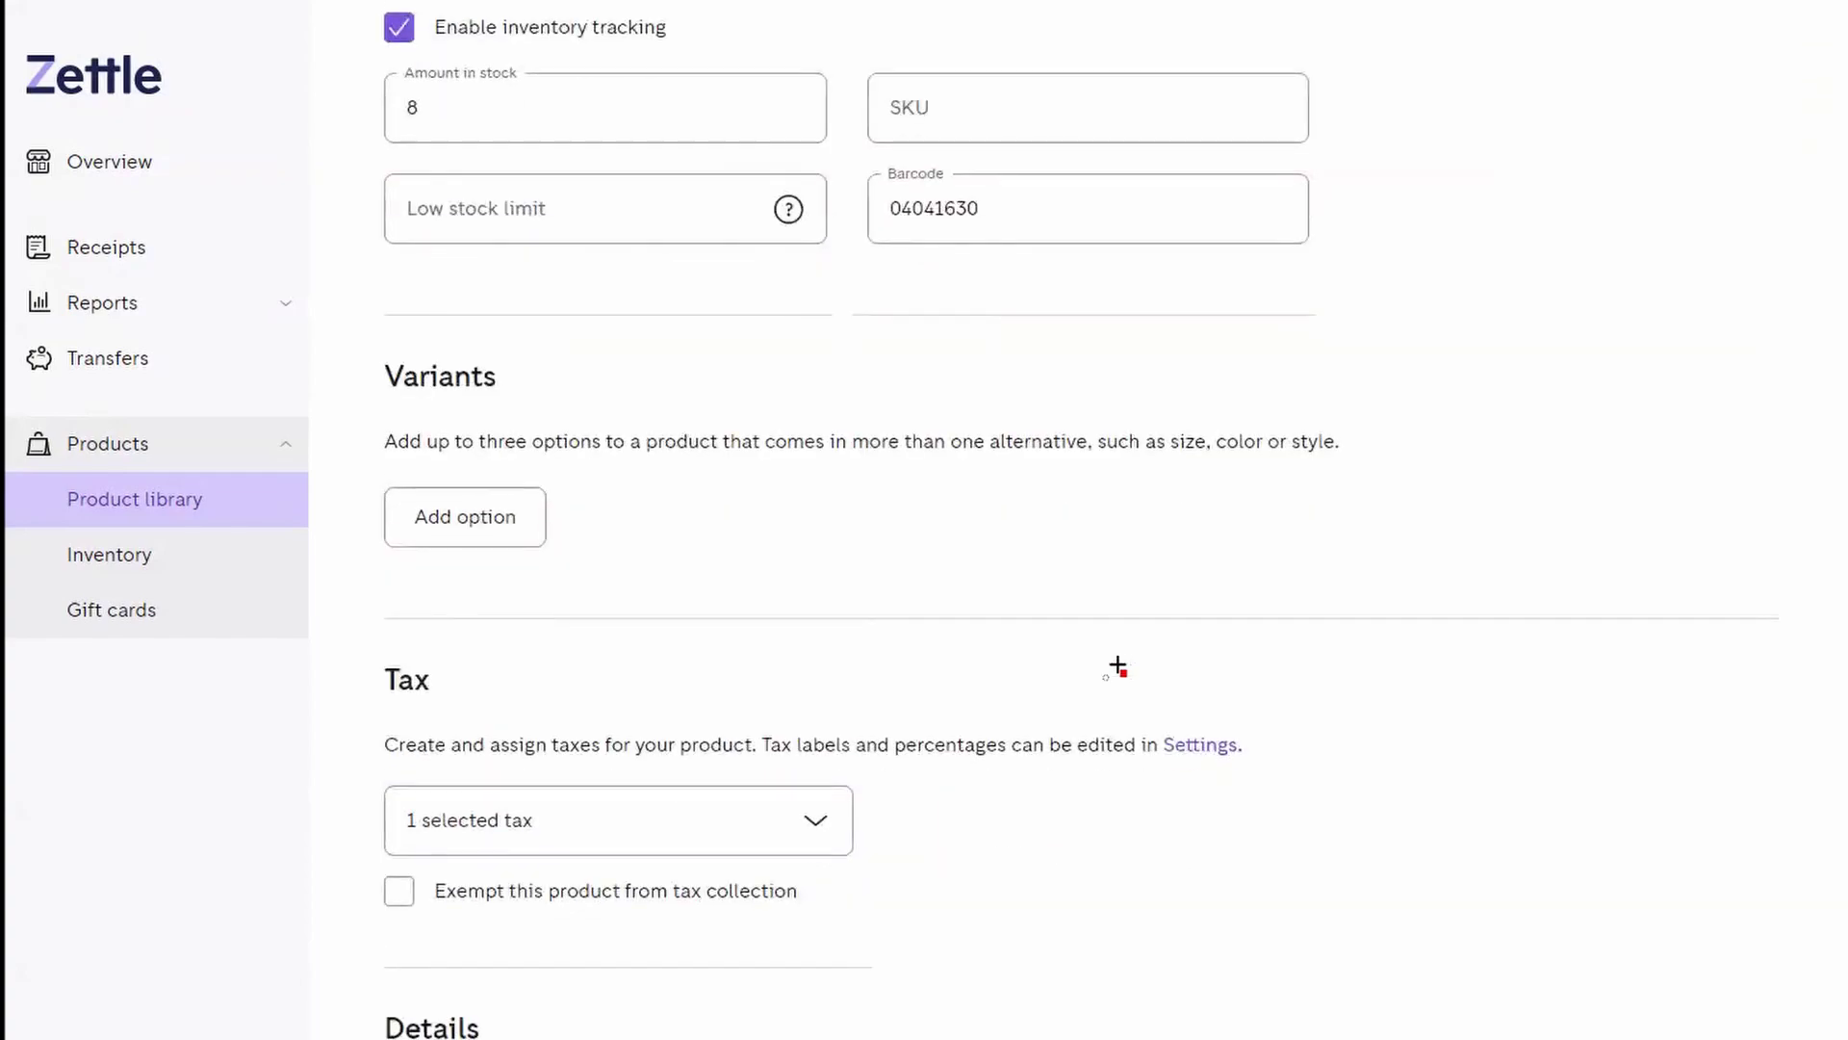
scroll(1114, 674, down, 4)
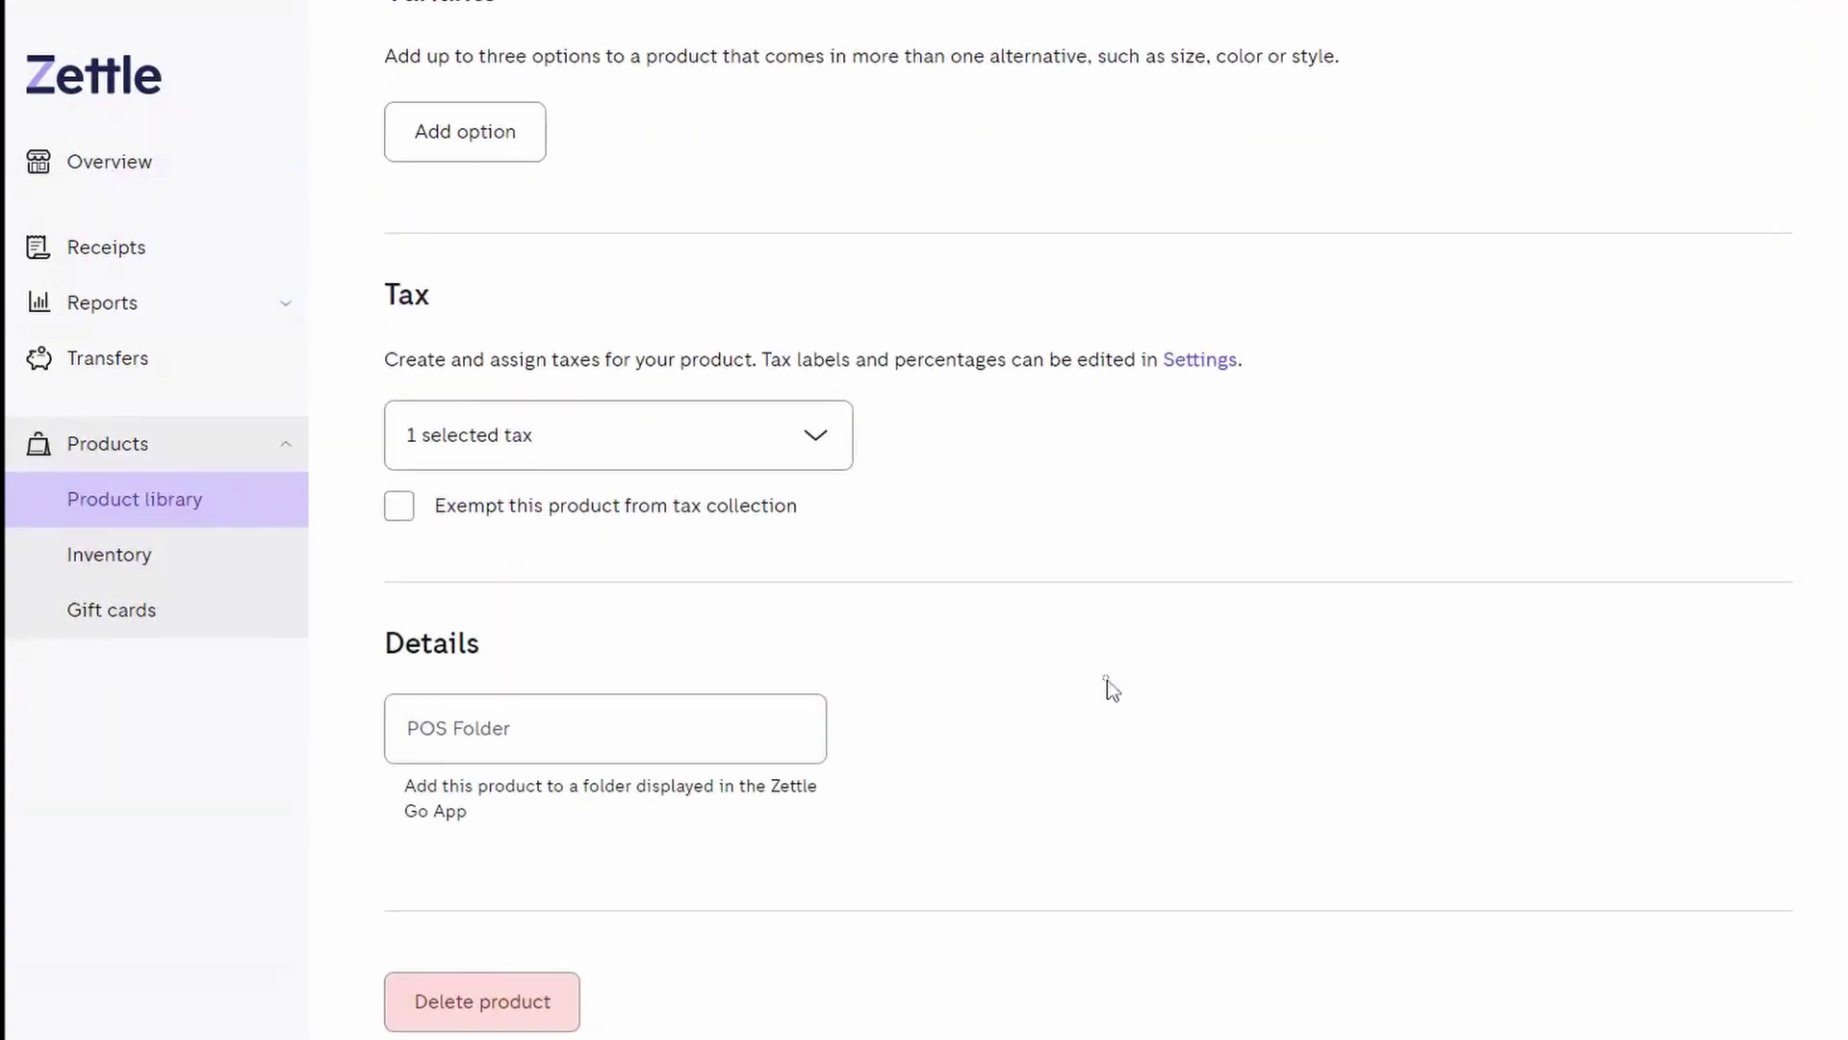
scroll(1112, 688, up, 12)
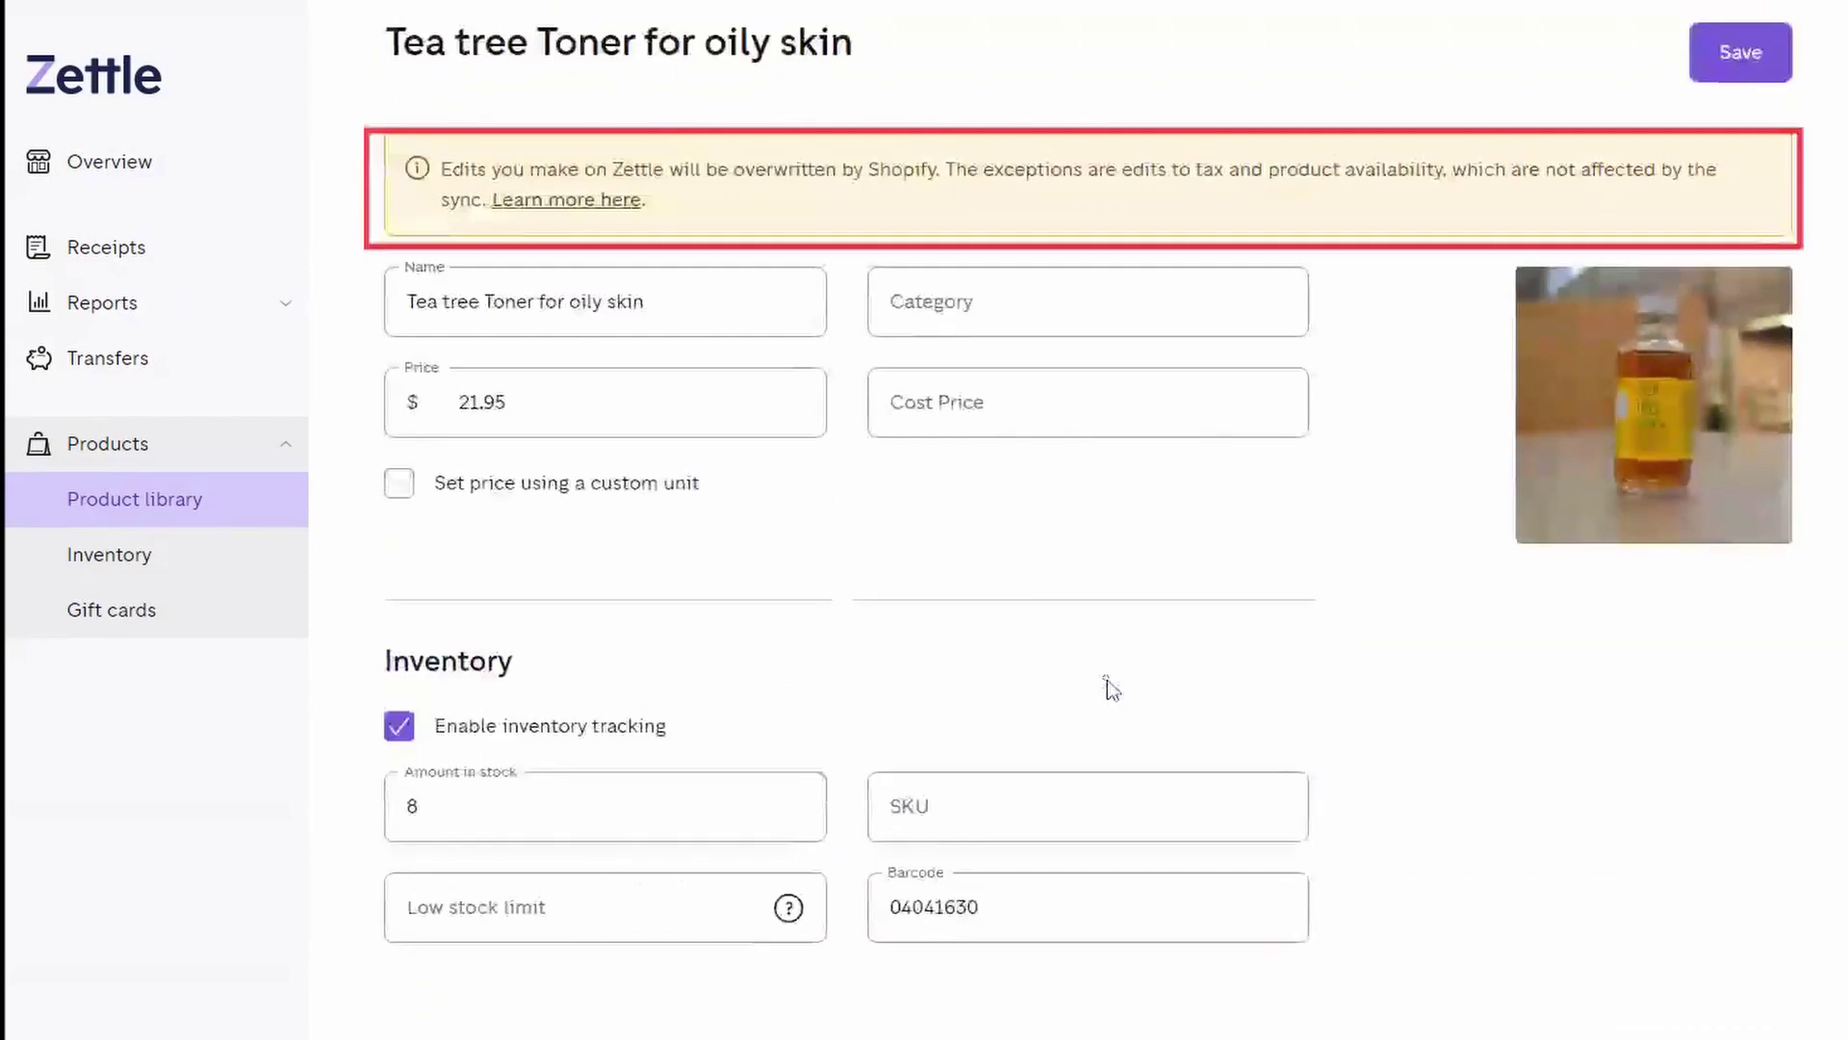
scroll(1116, 674, up, 3)
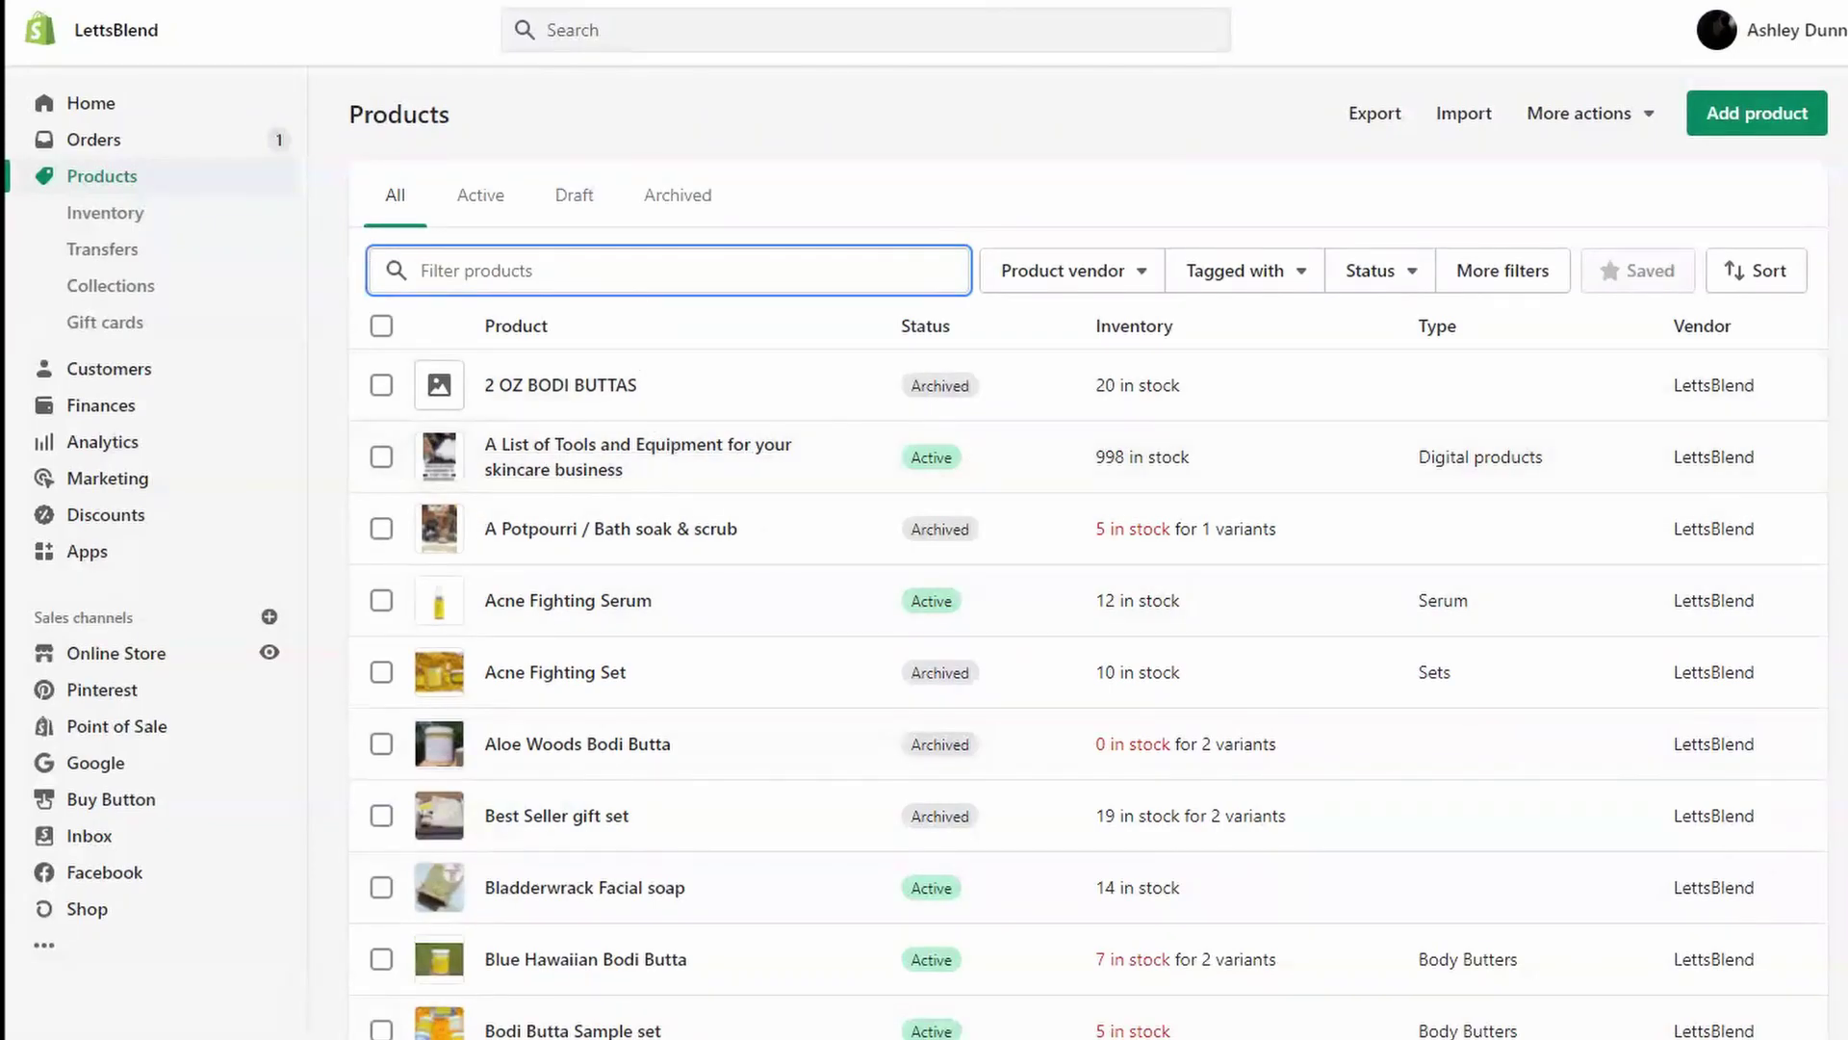
Filter Shopify products by 'toner' and open Tea tree Toner for oily skin
text(toner)
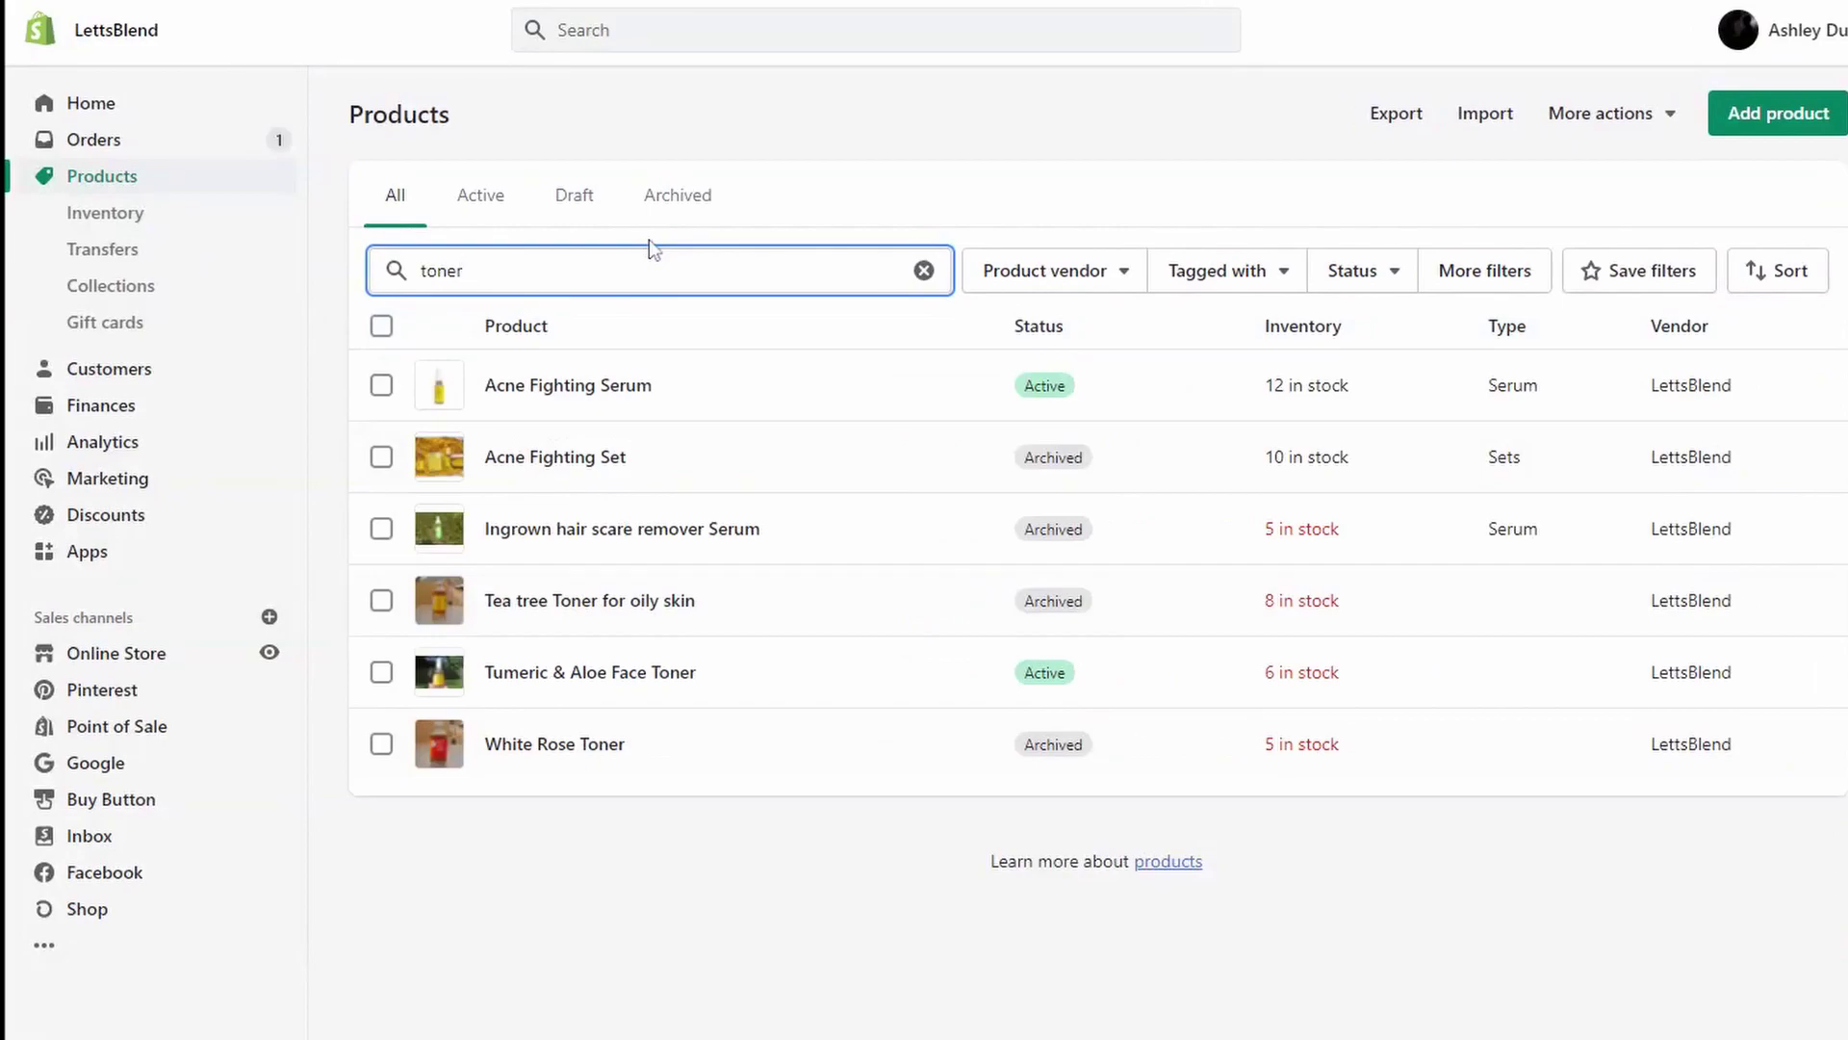
click(558, 600)
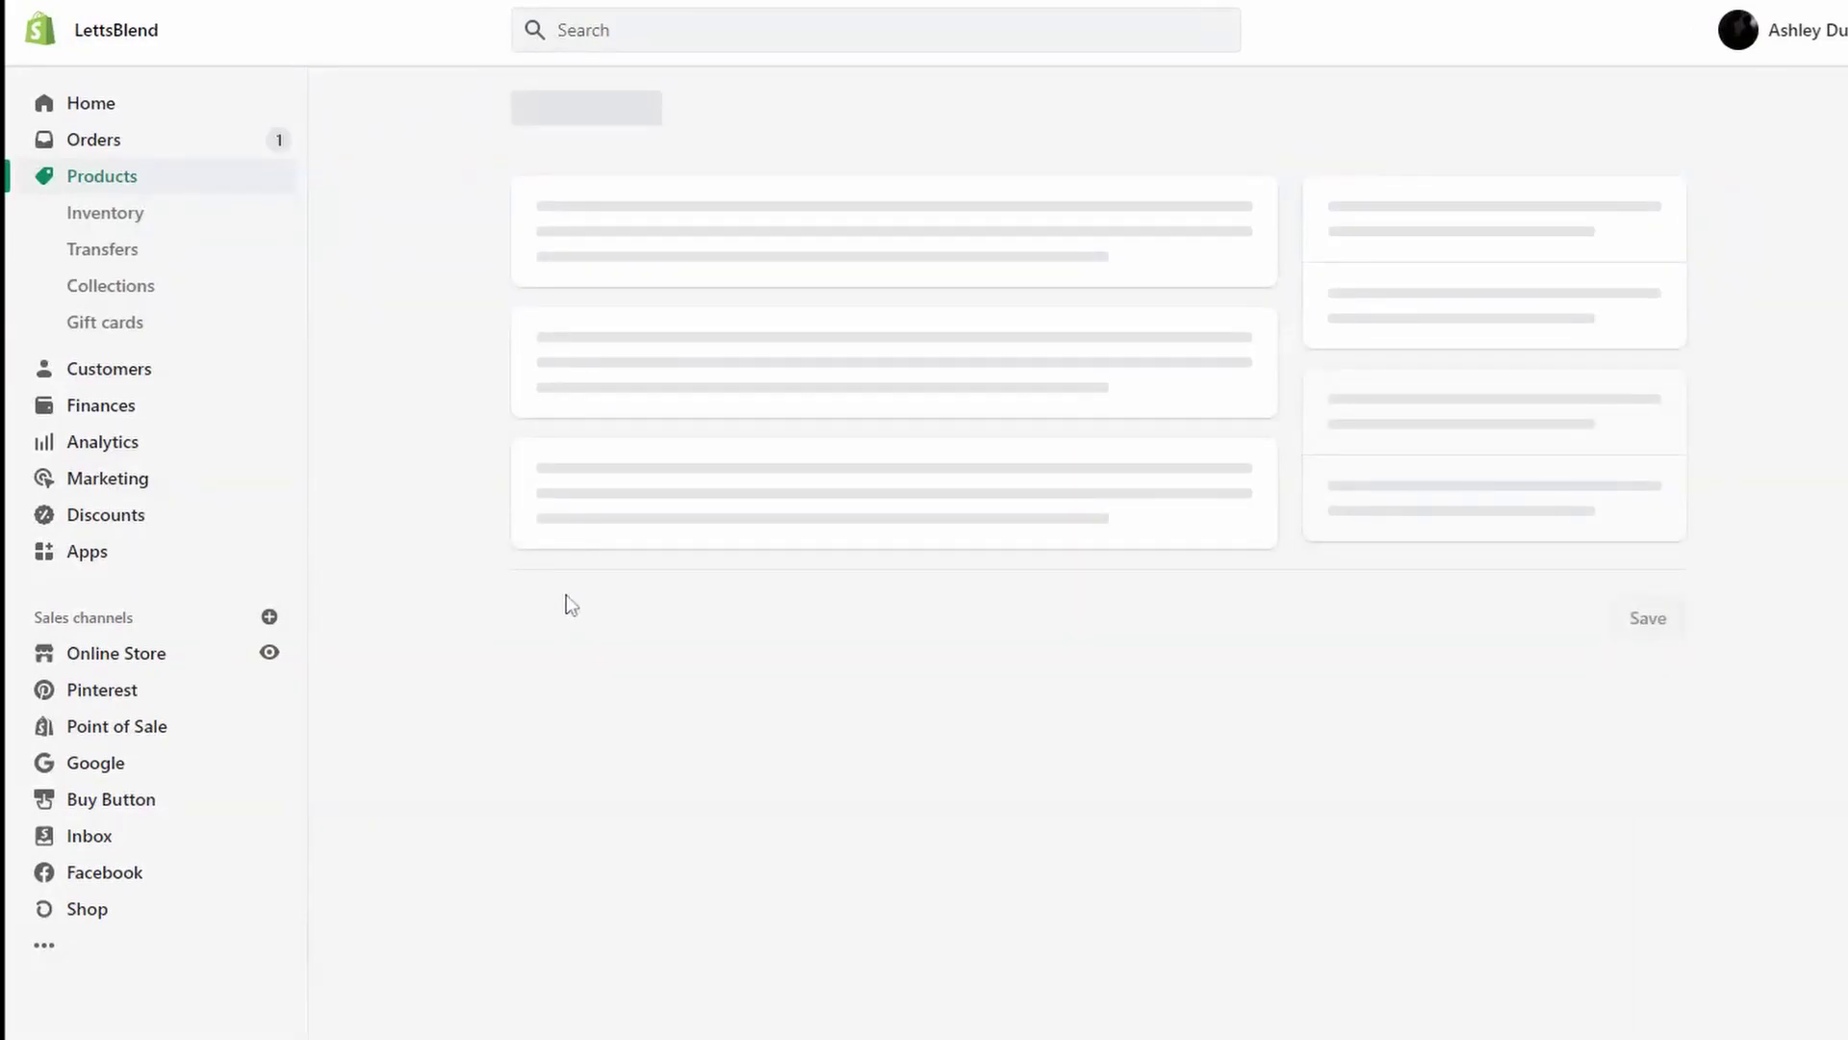
scroll(747, 539, down, 3)
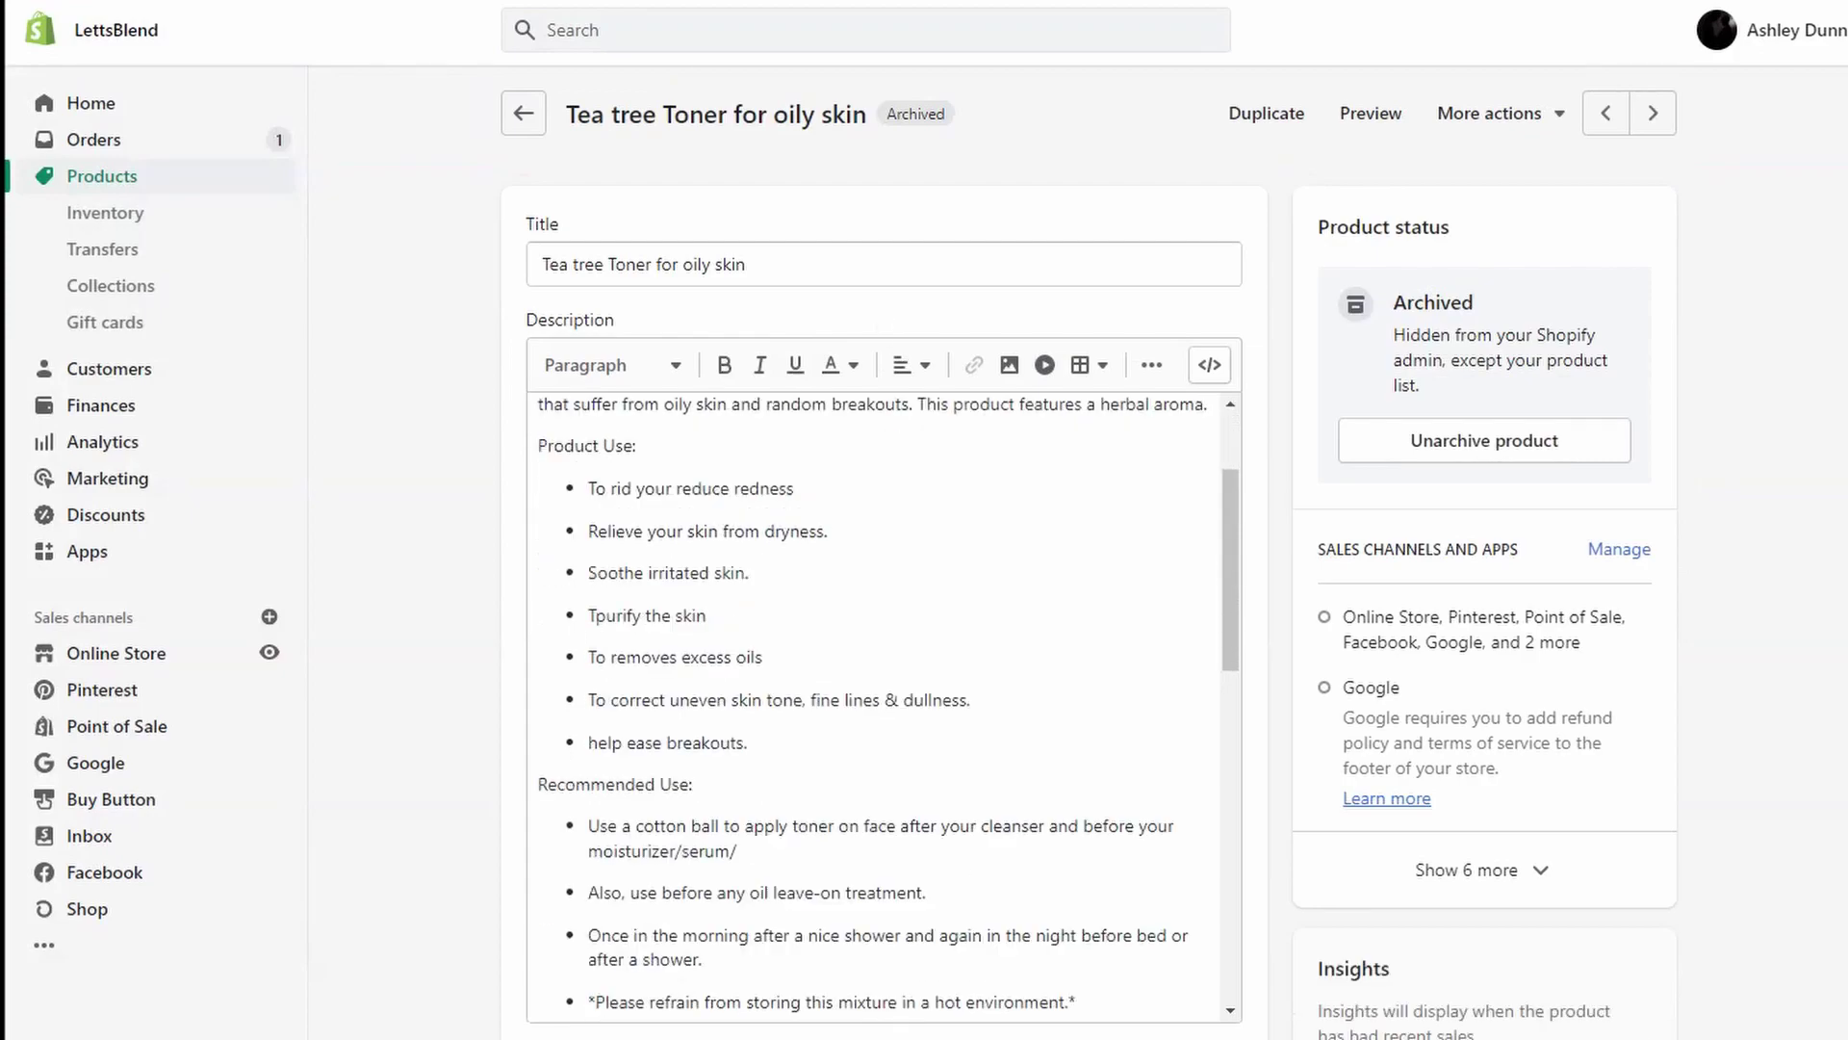
scroll(884, 703, down, 15)
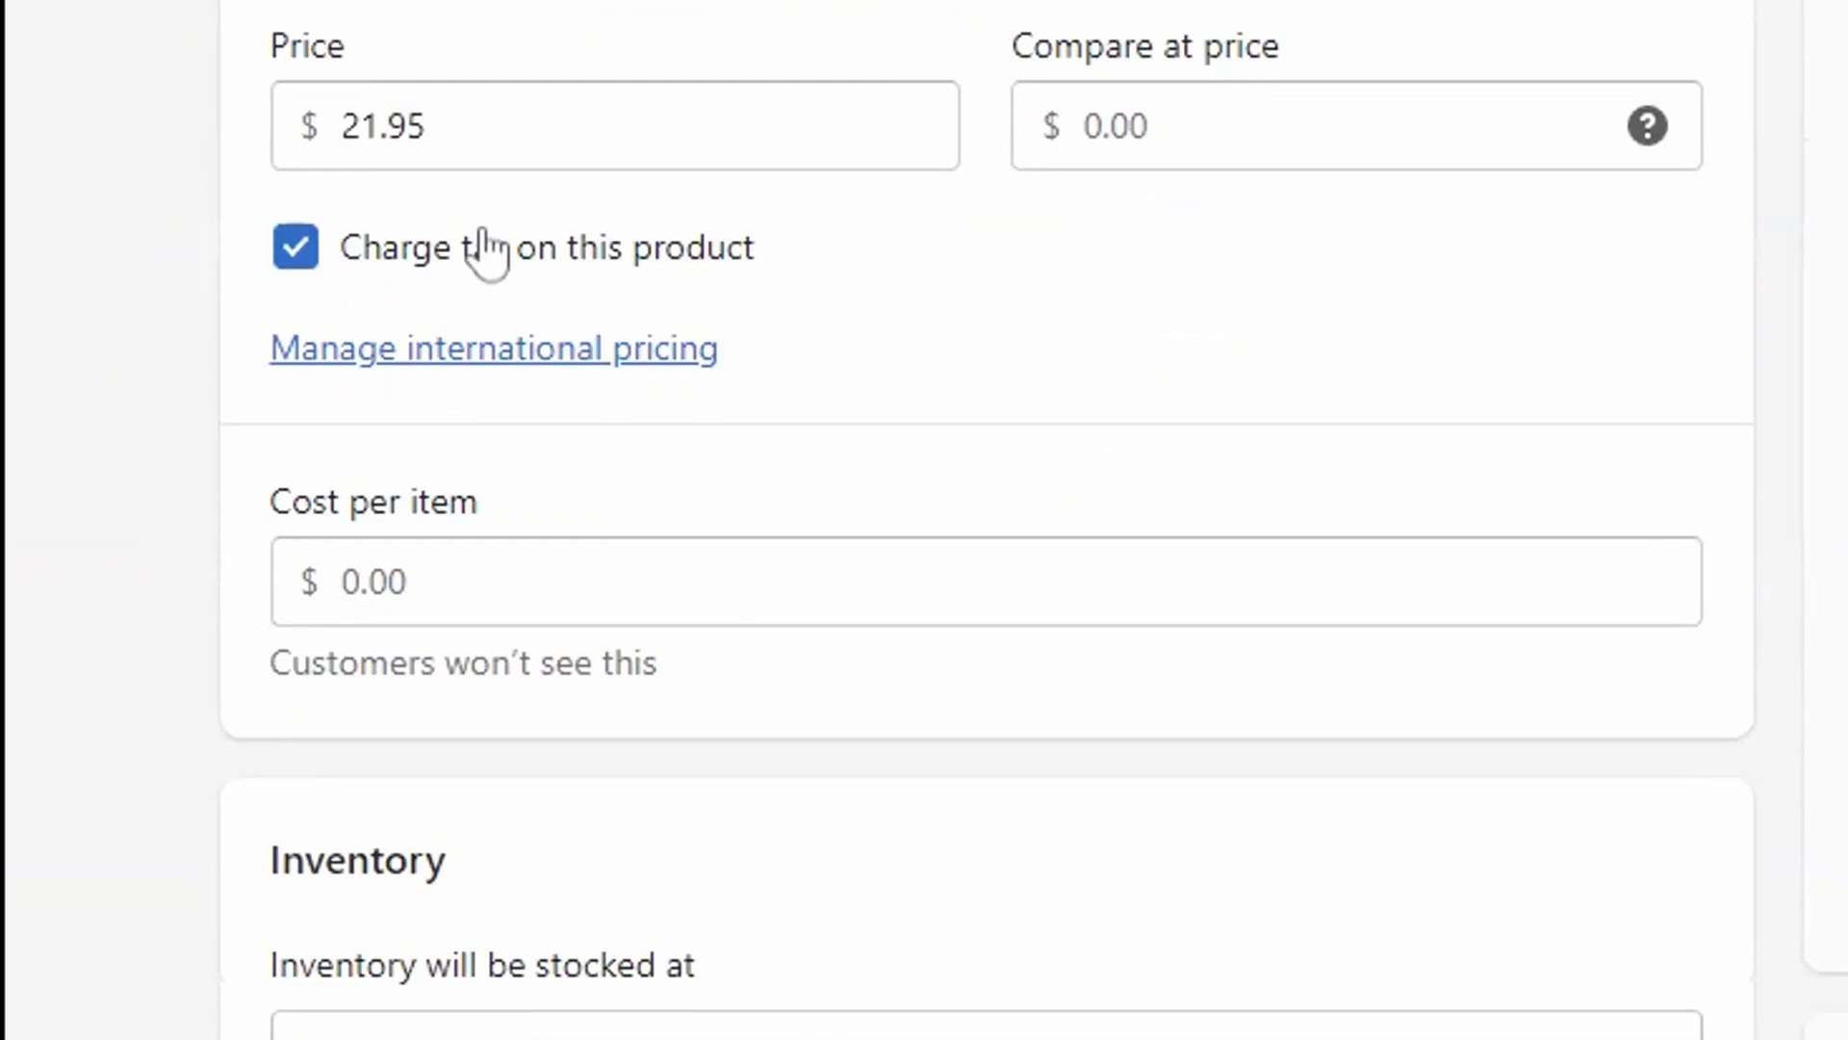
Set cost per item to 11.00 and price to 5.00, then save the product
key(Tab)
text(11.00)
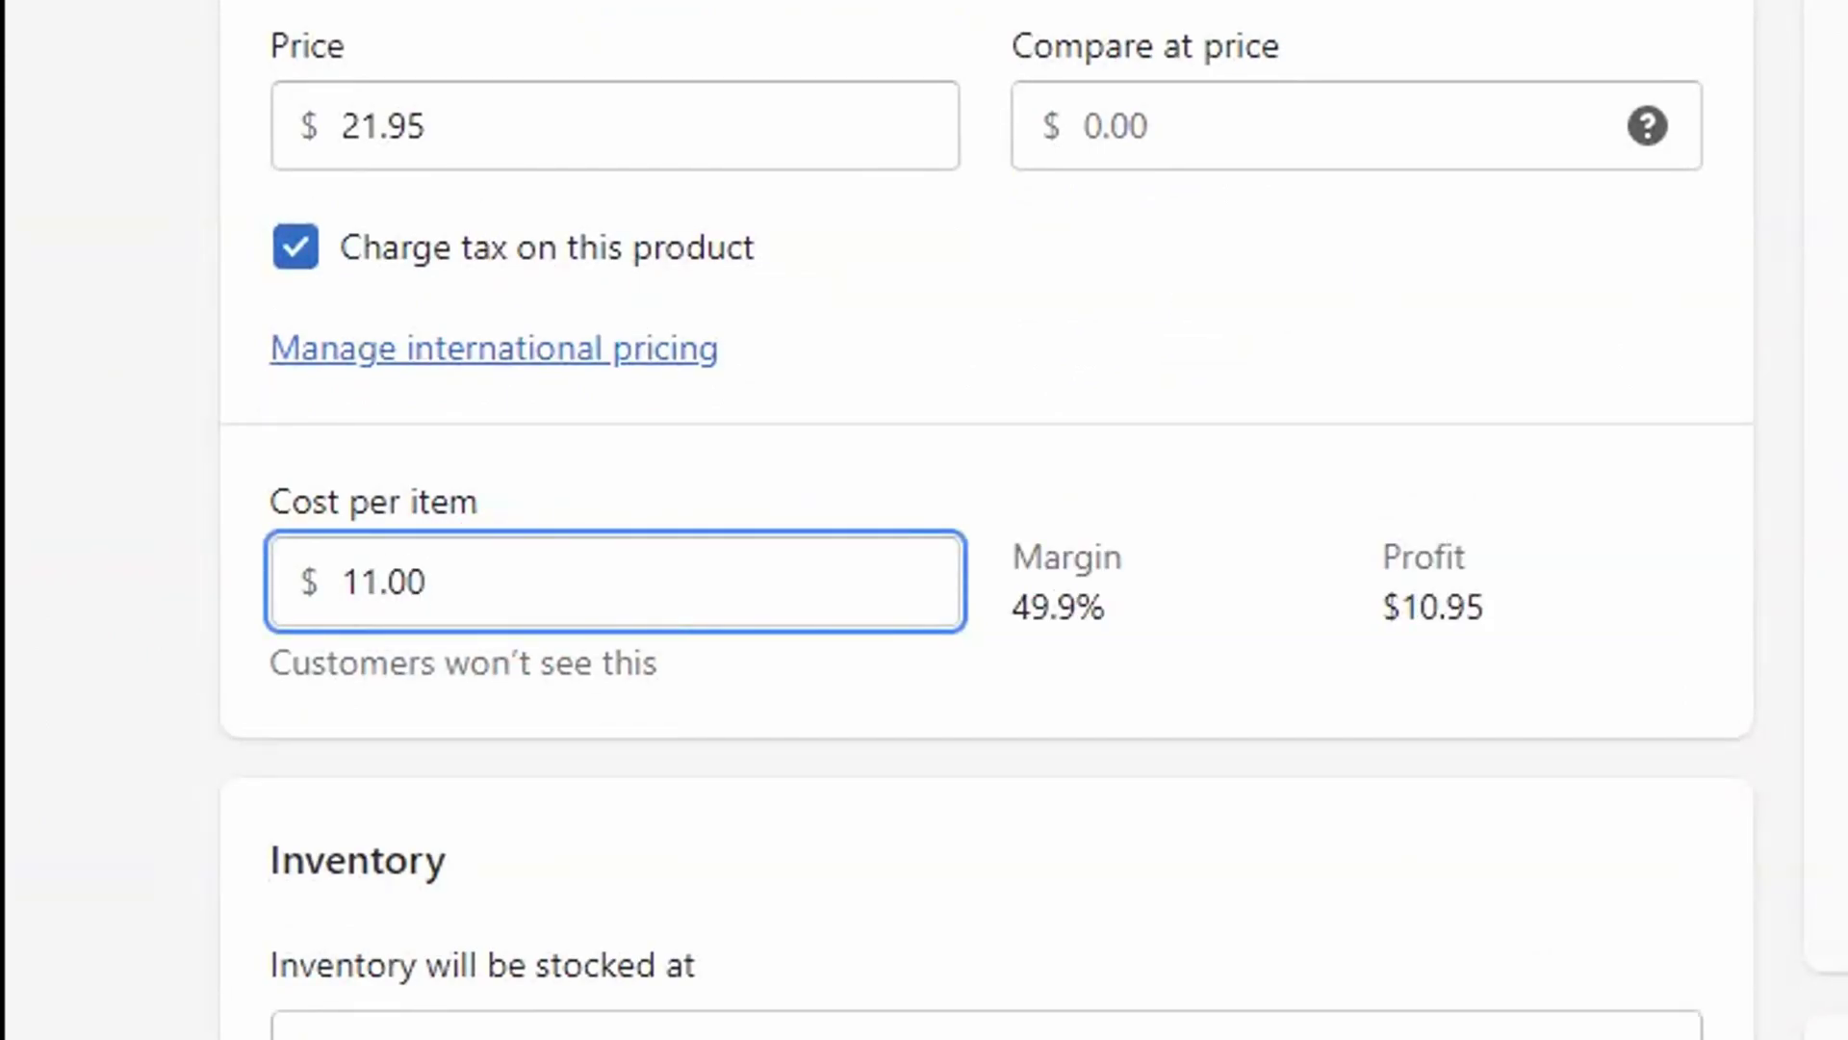
double_click(383, 126)
text(5.00)
click(1507, 288)
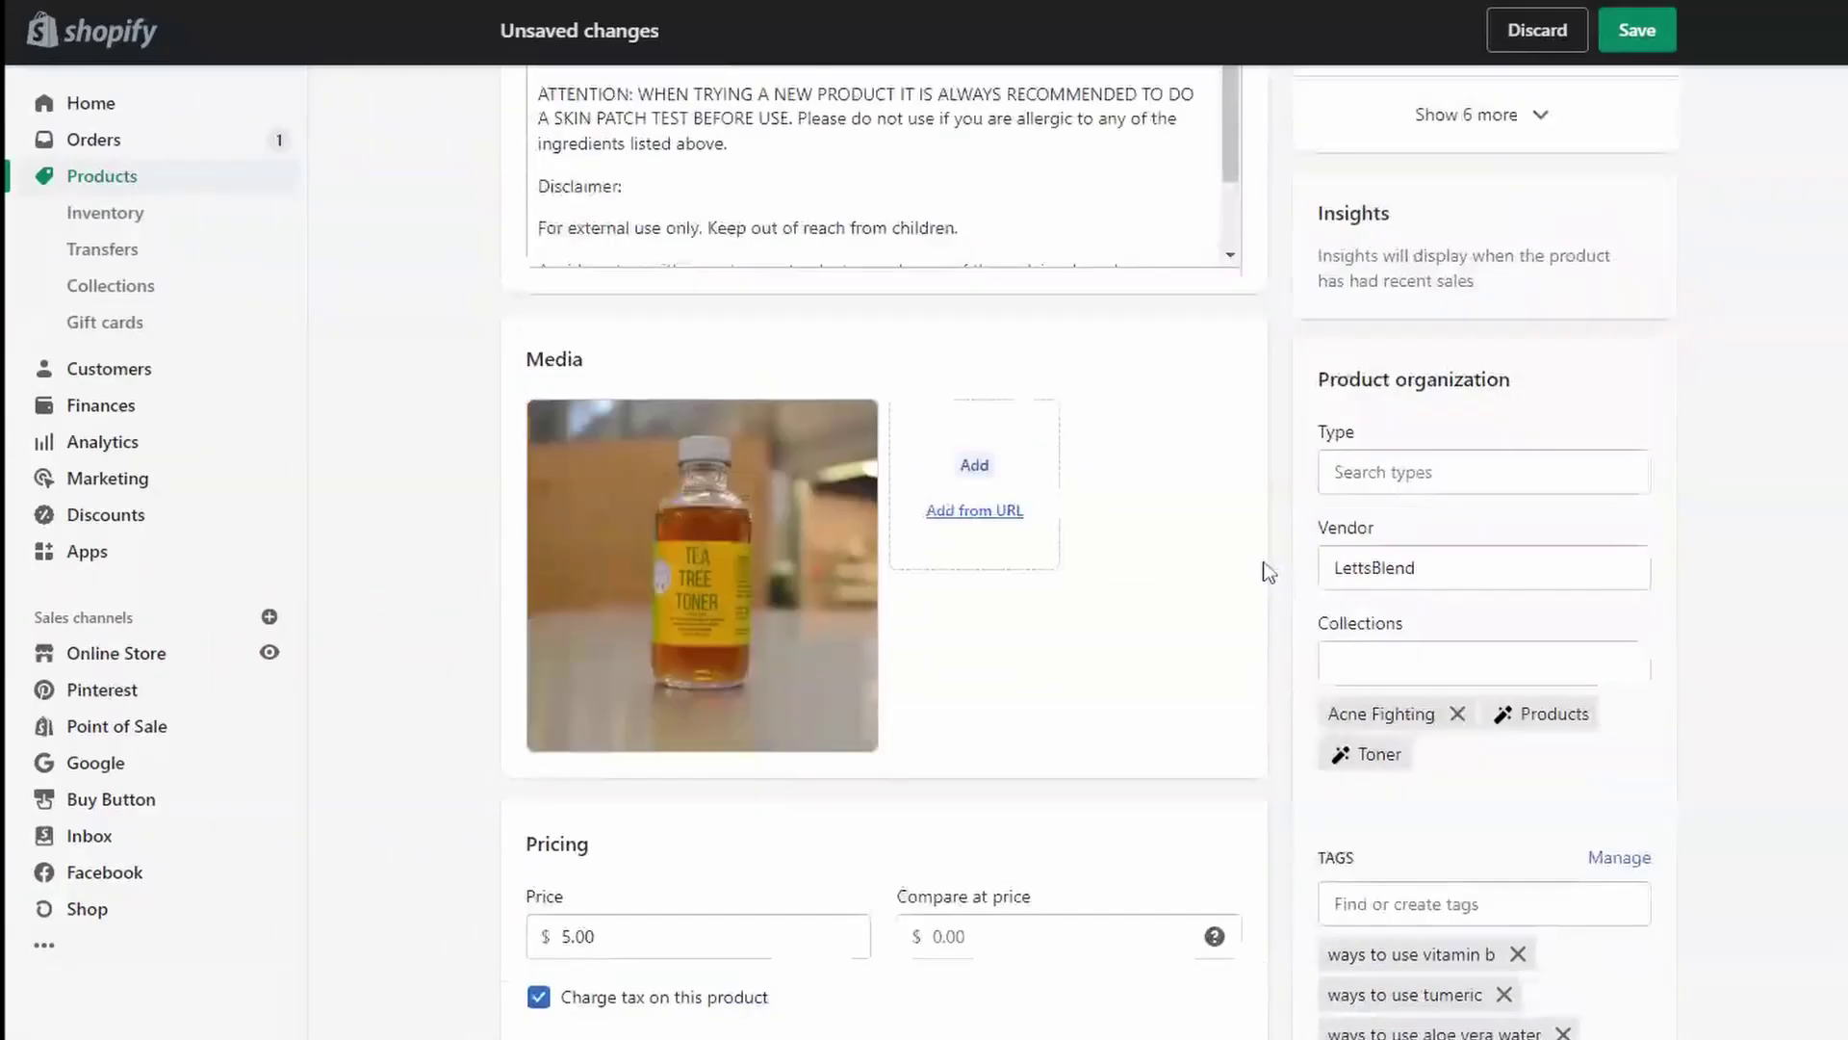
scroll(1269, 572, up, 8)
click(1636, 30)
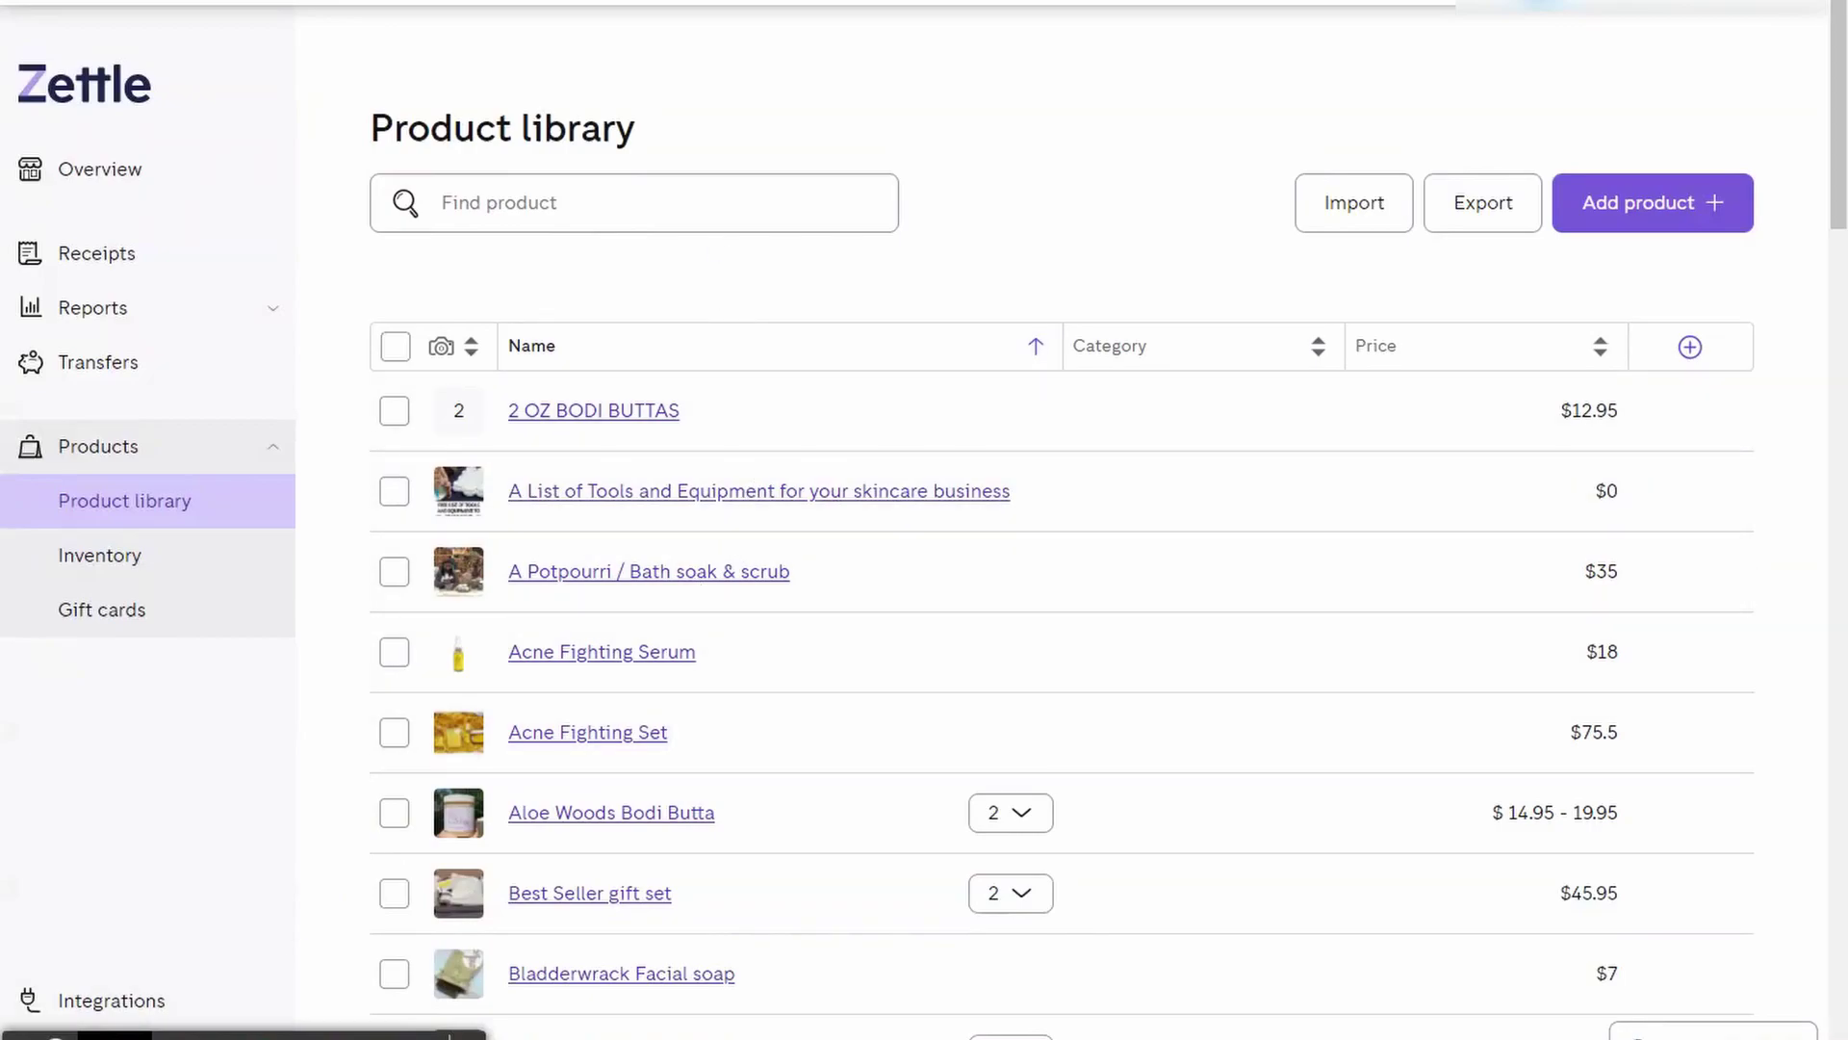
Search products for 'toner', confirm Tea tree Toner shows $5, then add Bladderwrack Facial soap to the cart
click(443, 202)
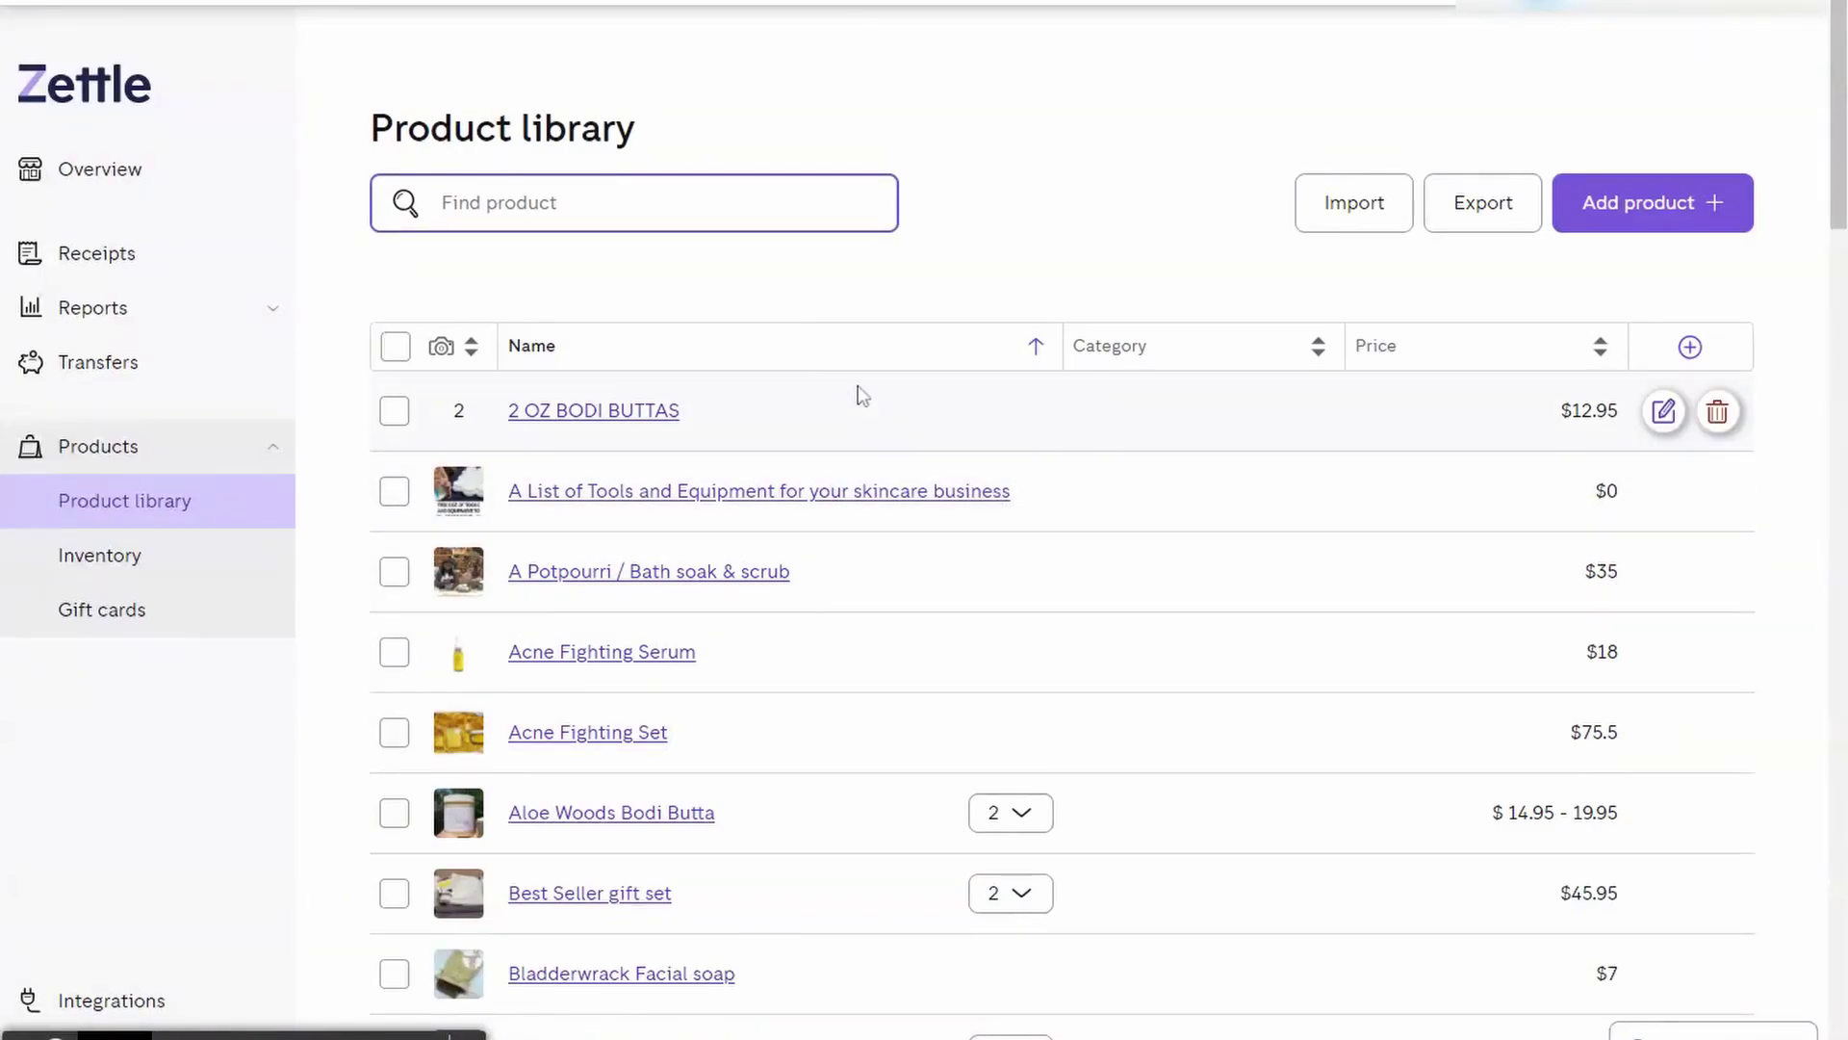
text(tea )
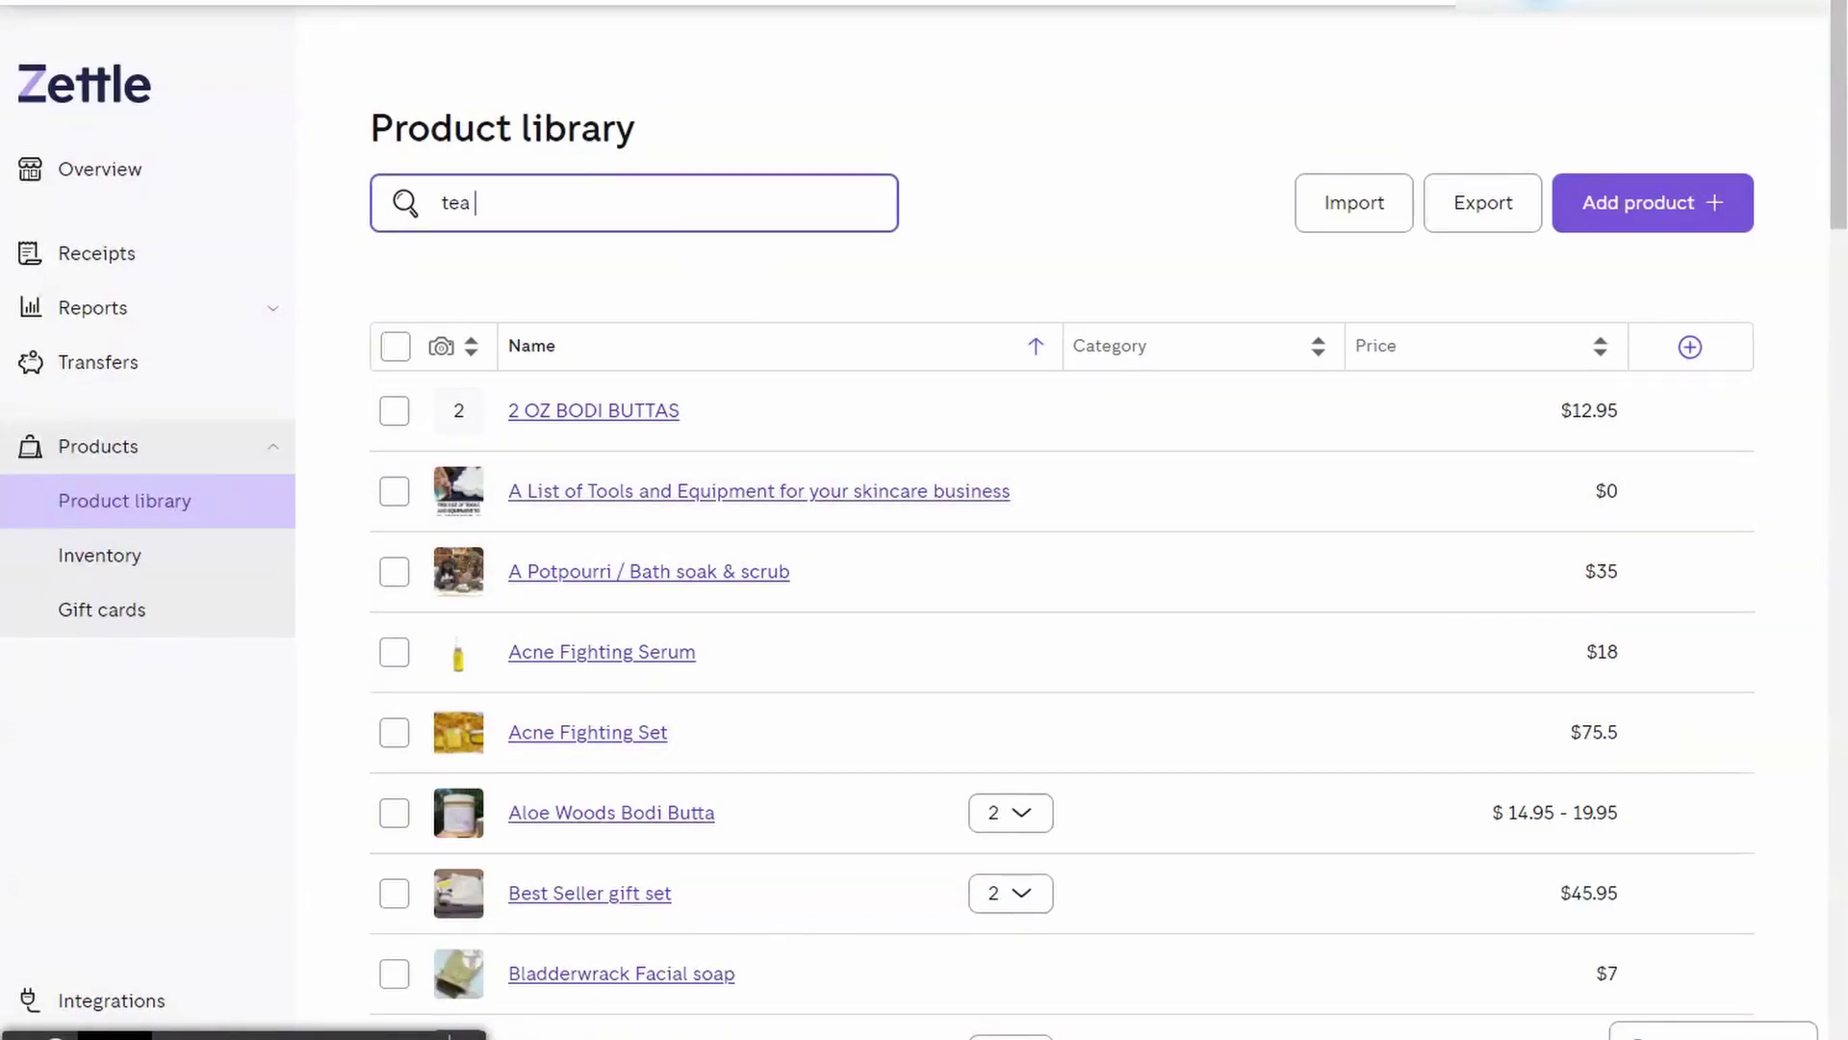
text(tre)
key(BackSpace)
key(BackSpace)
key(BackSpace)
key(BackSpace)
key(BackSpace)
key(BackSpace)
text(toner)
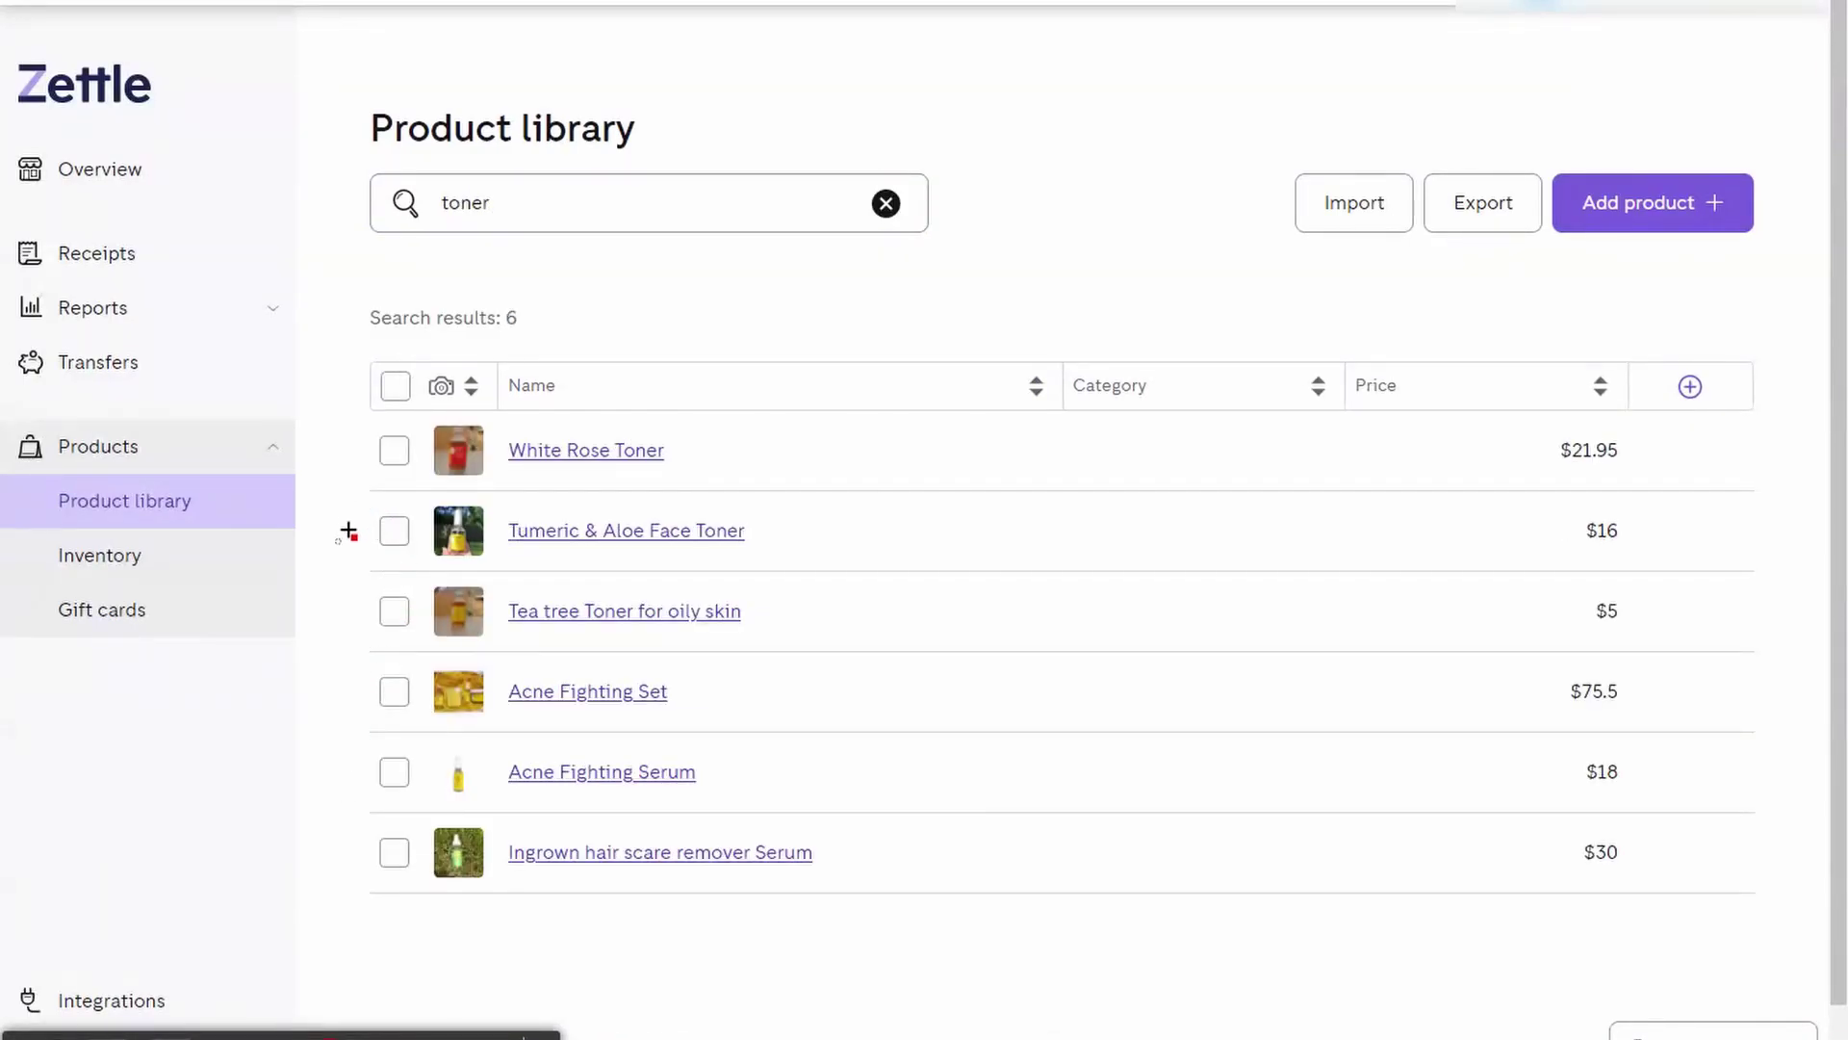
mouse_move(342, 586)
mouse_down()
mouse_move(375, 625)
mouse_move(1712, 641)
mouse_up()
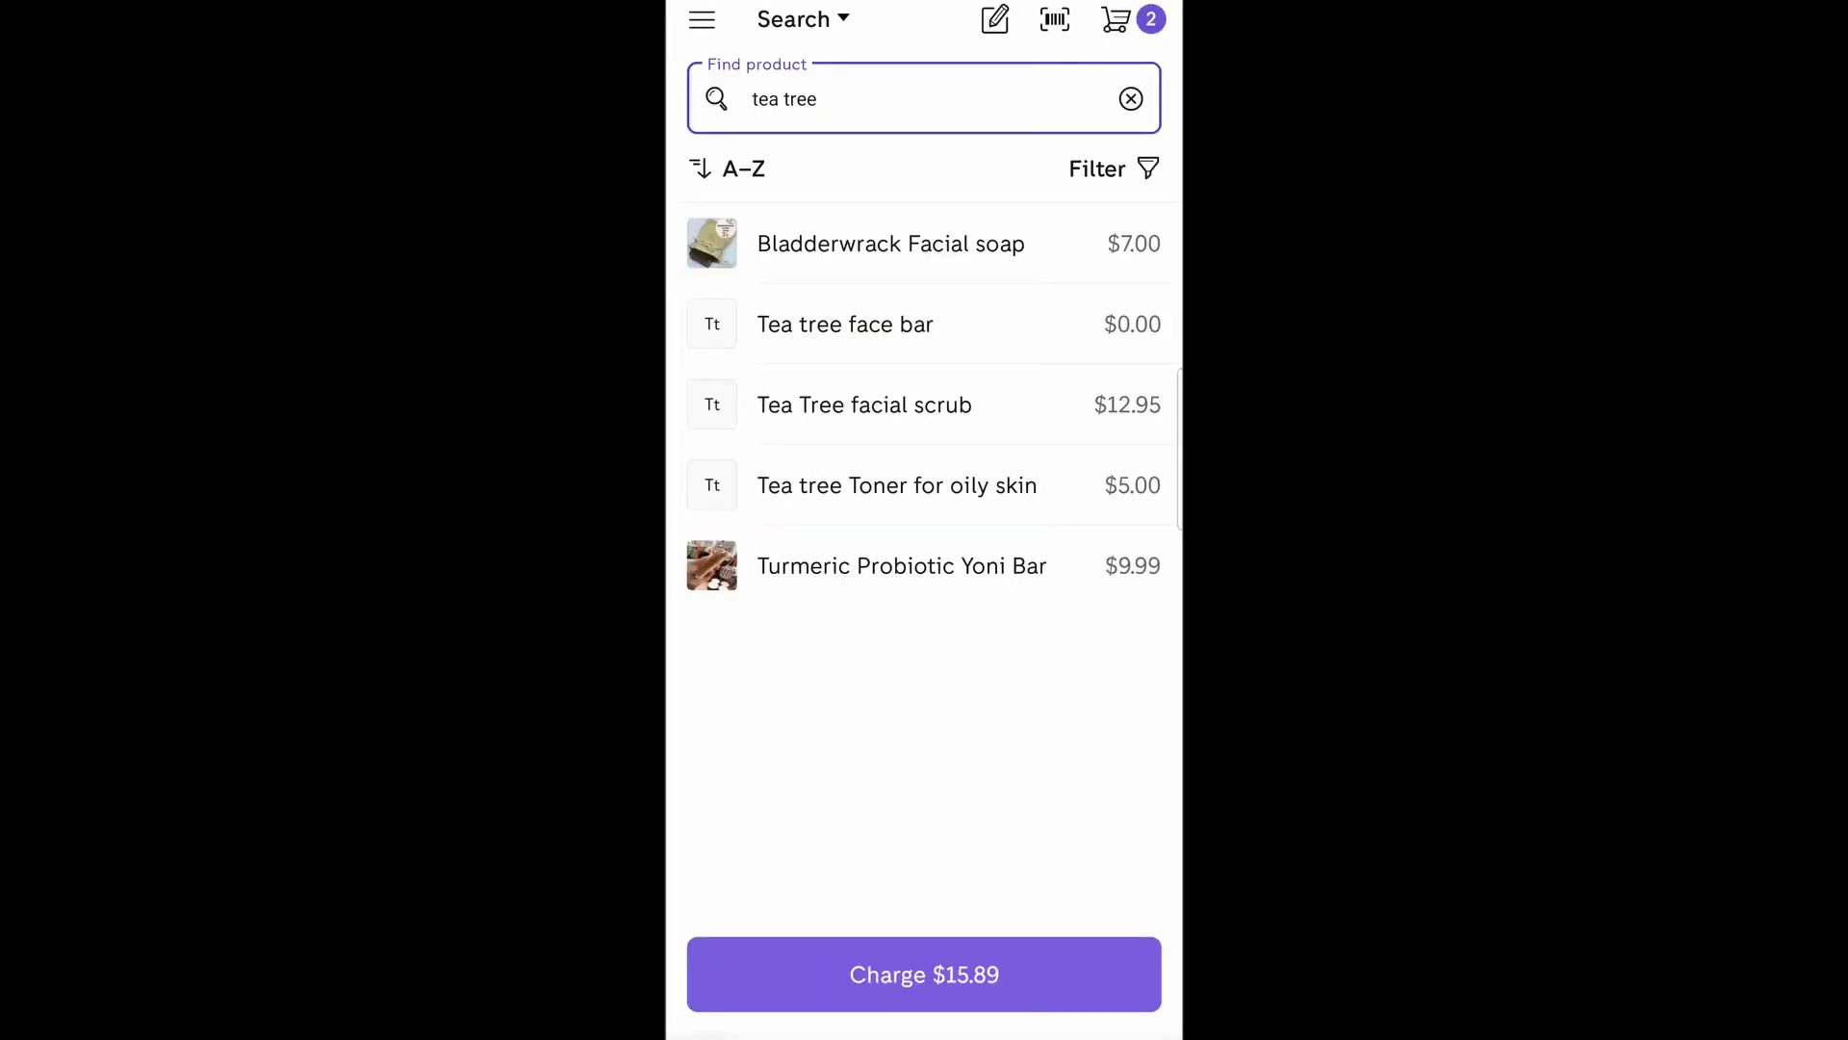
click(891, 243)
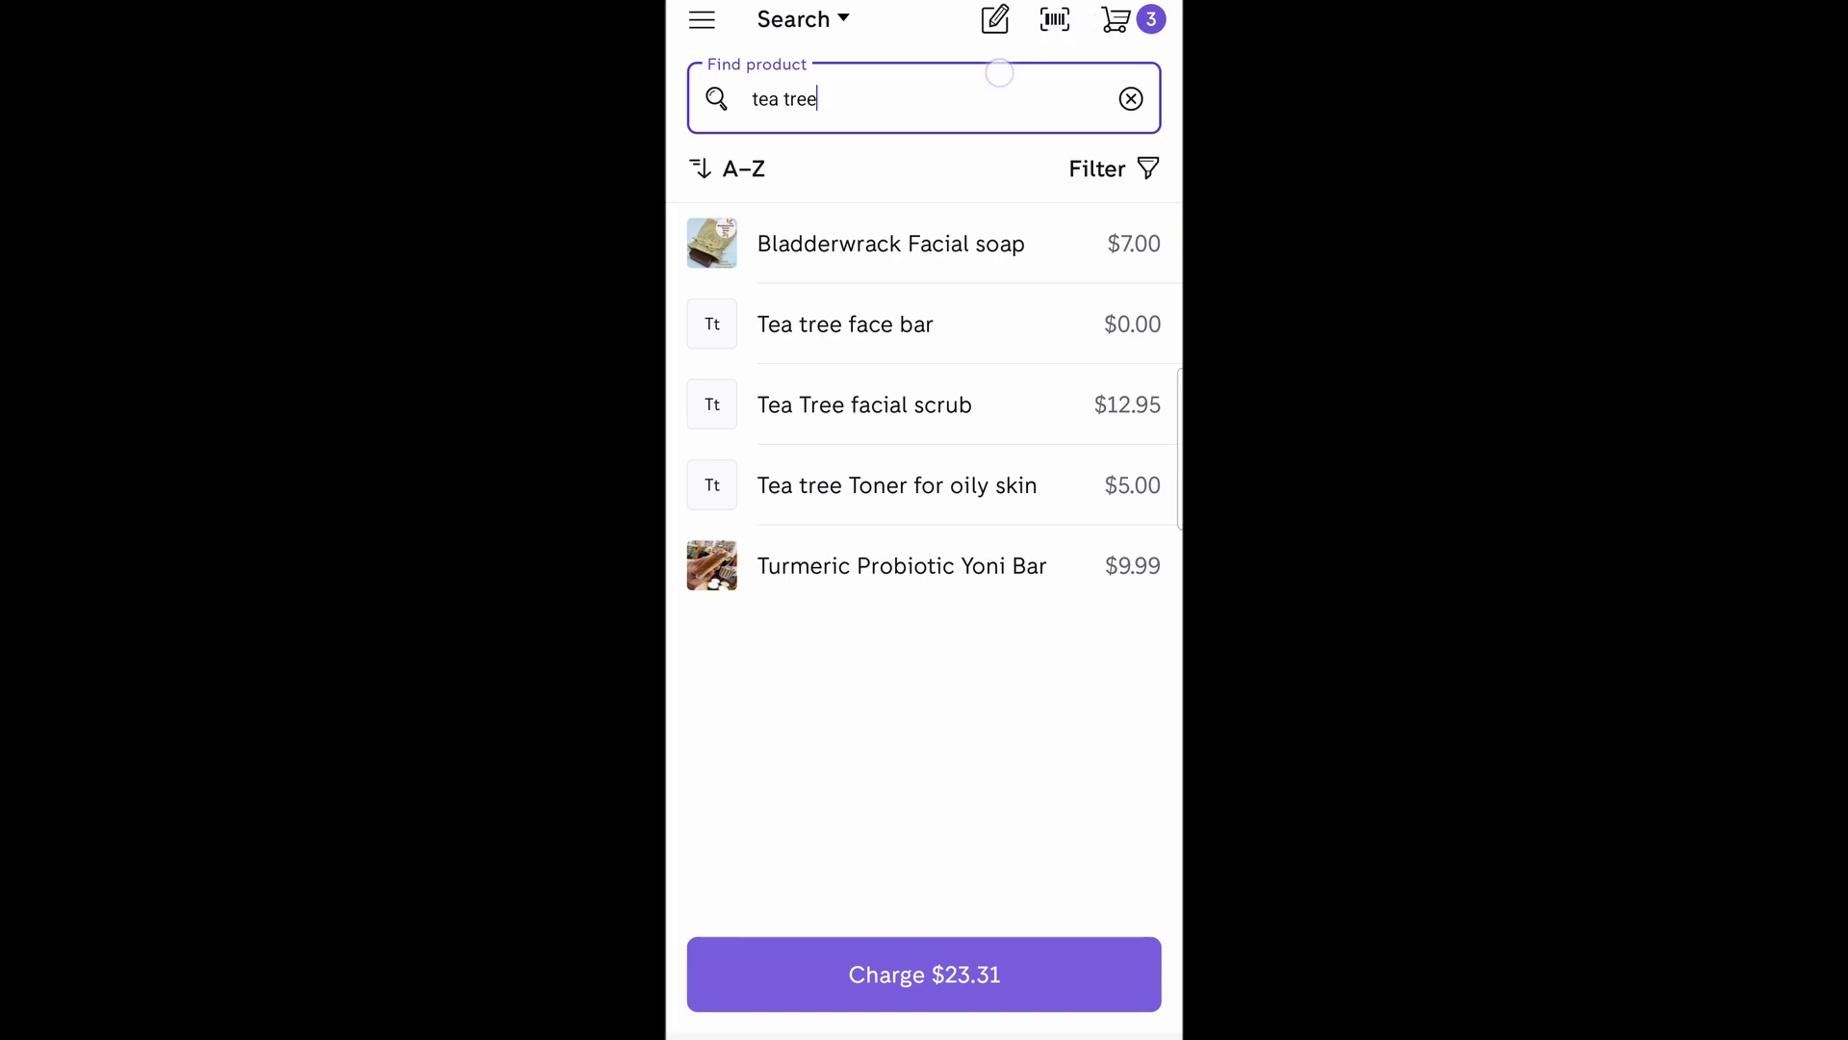
Review the $23.31 cart, start a card charge, then cancel back to the product list in Edit mode
click(1121, 19)
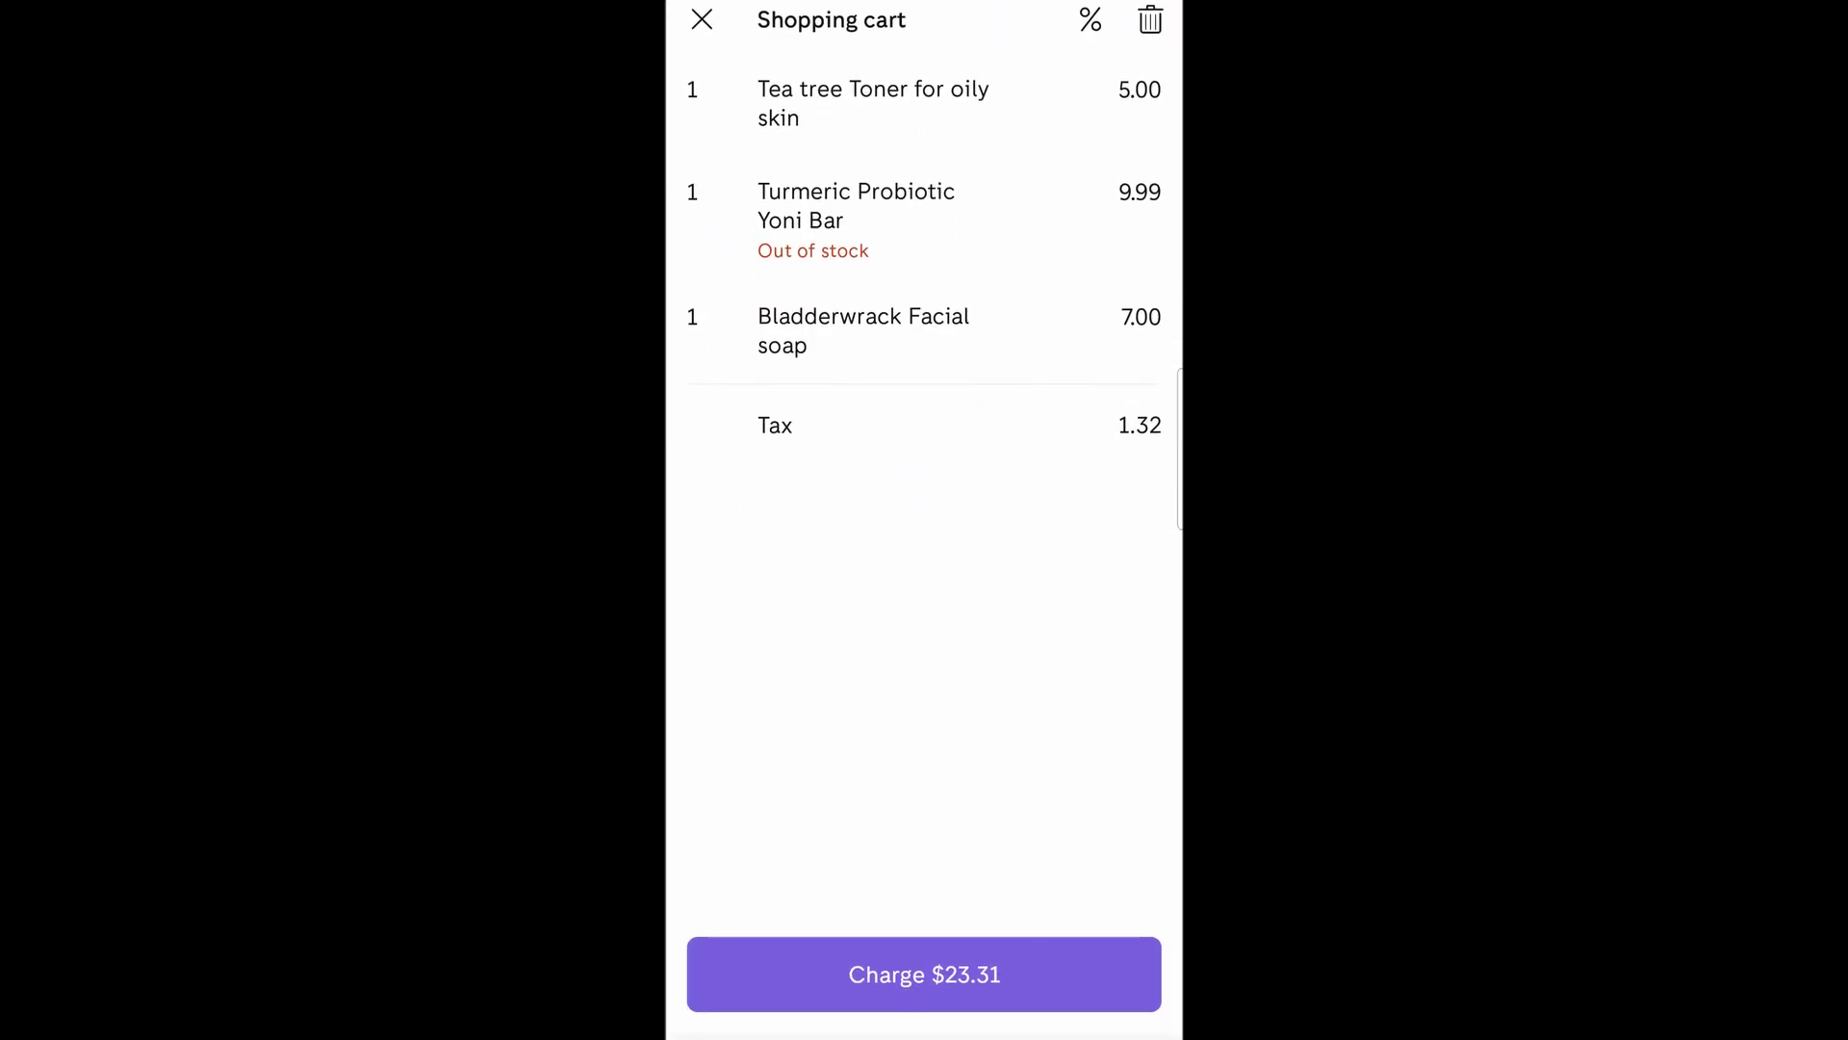
click(1019, 977)
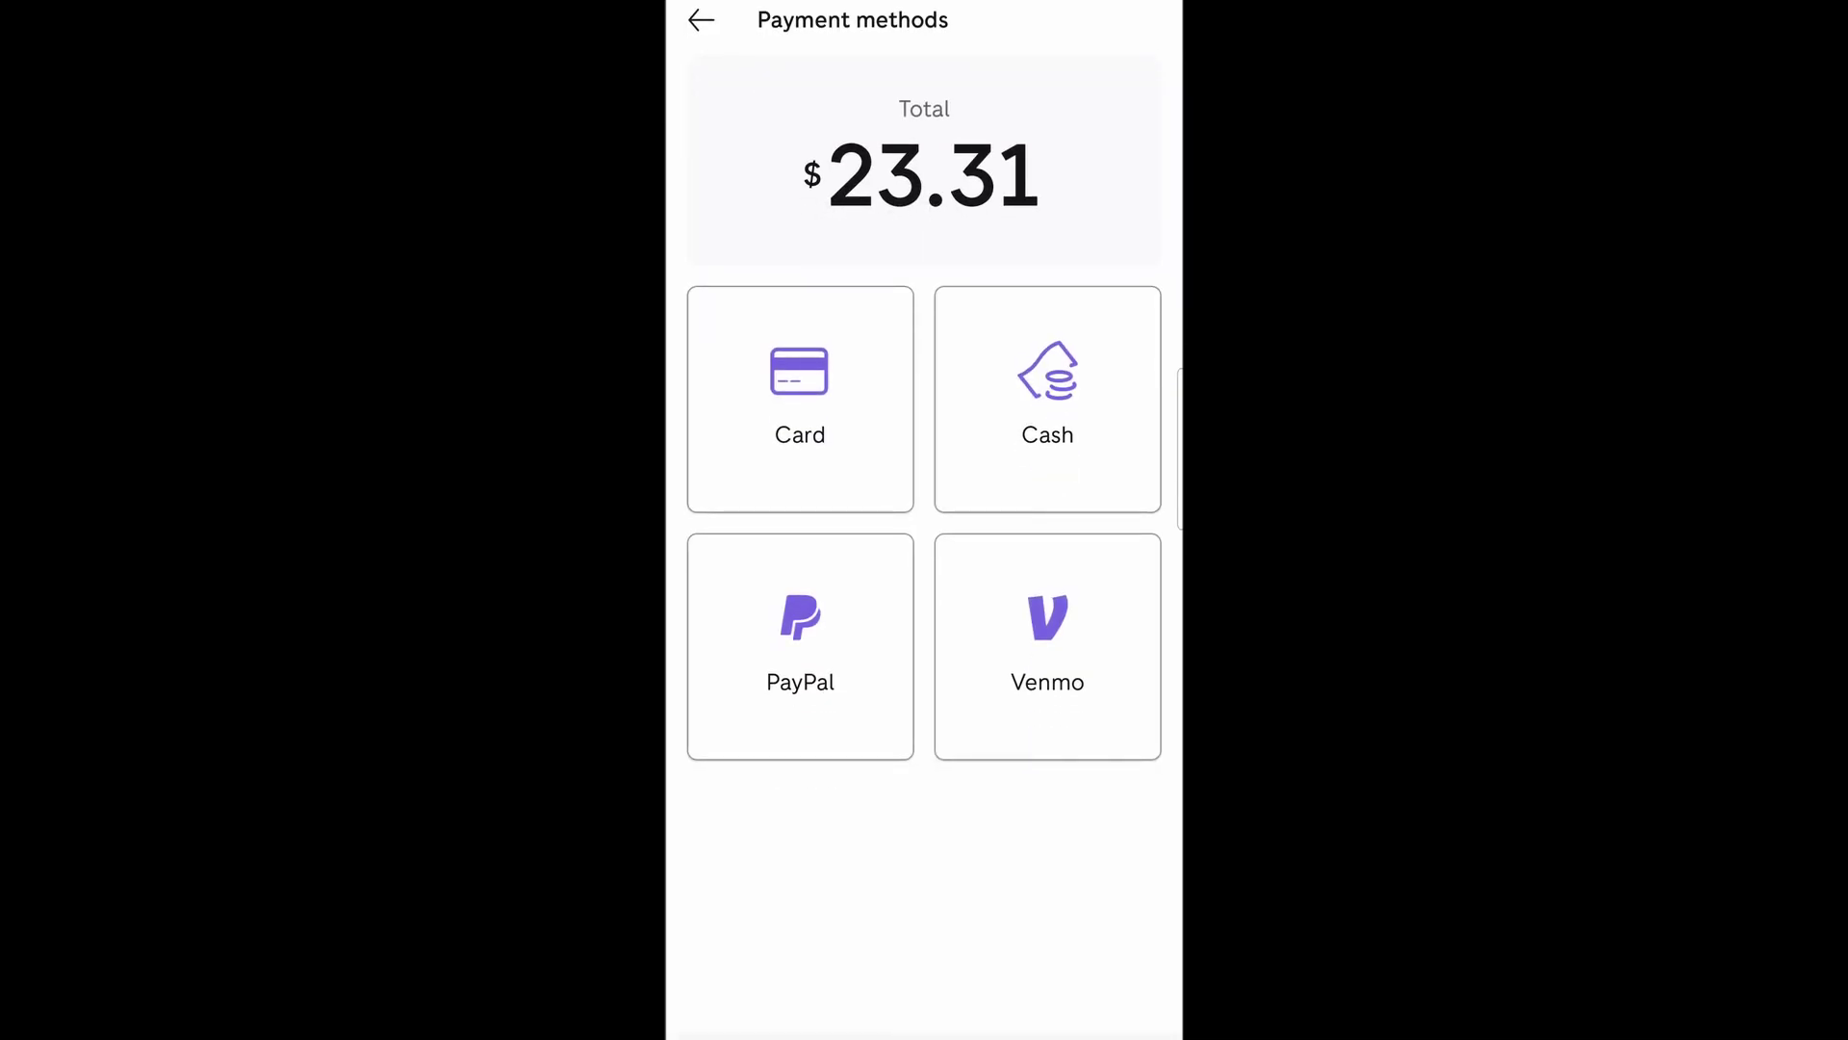
click(800, 424)
click(962, 594)
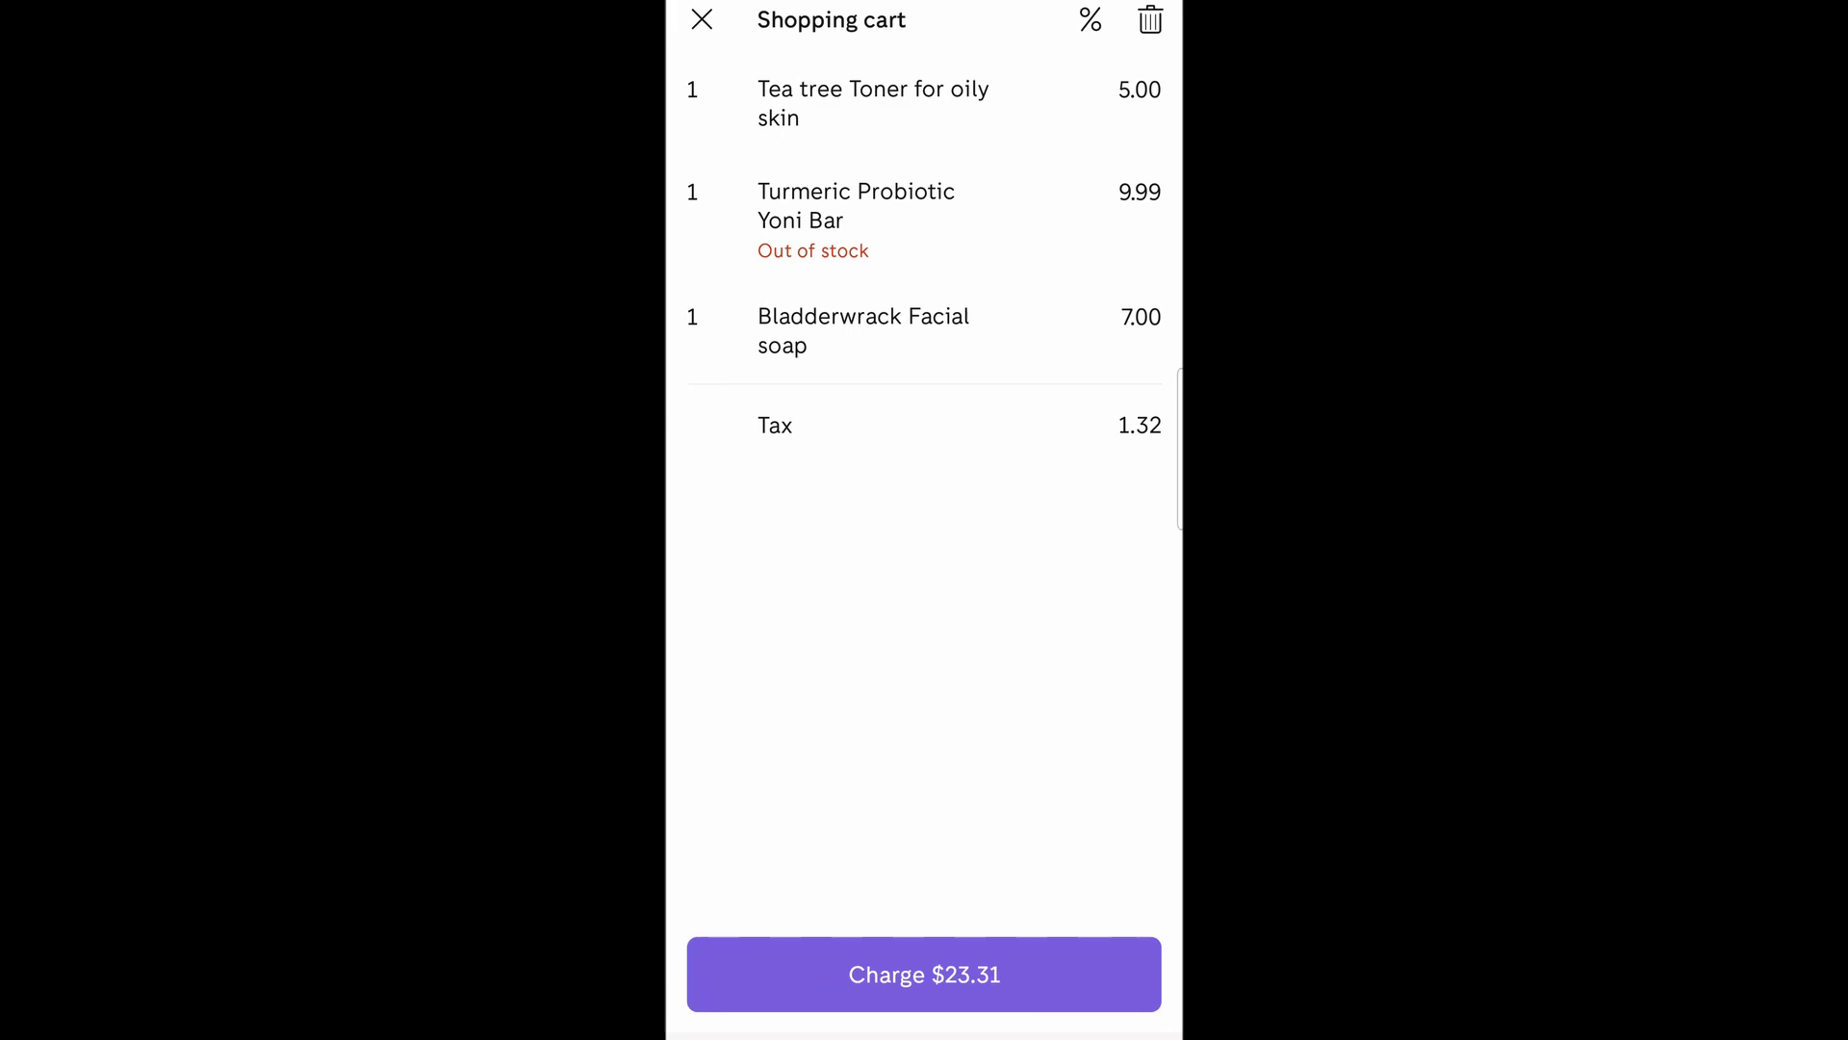
click(701, 20)
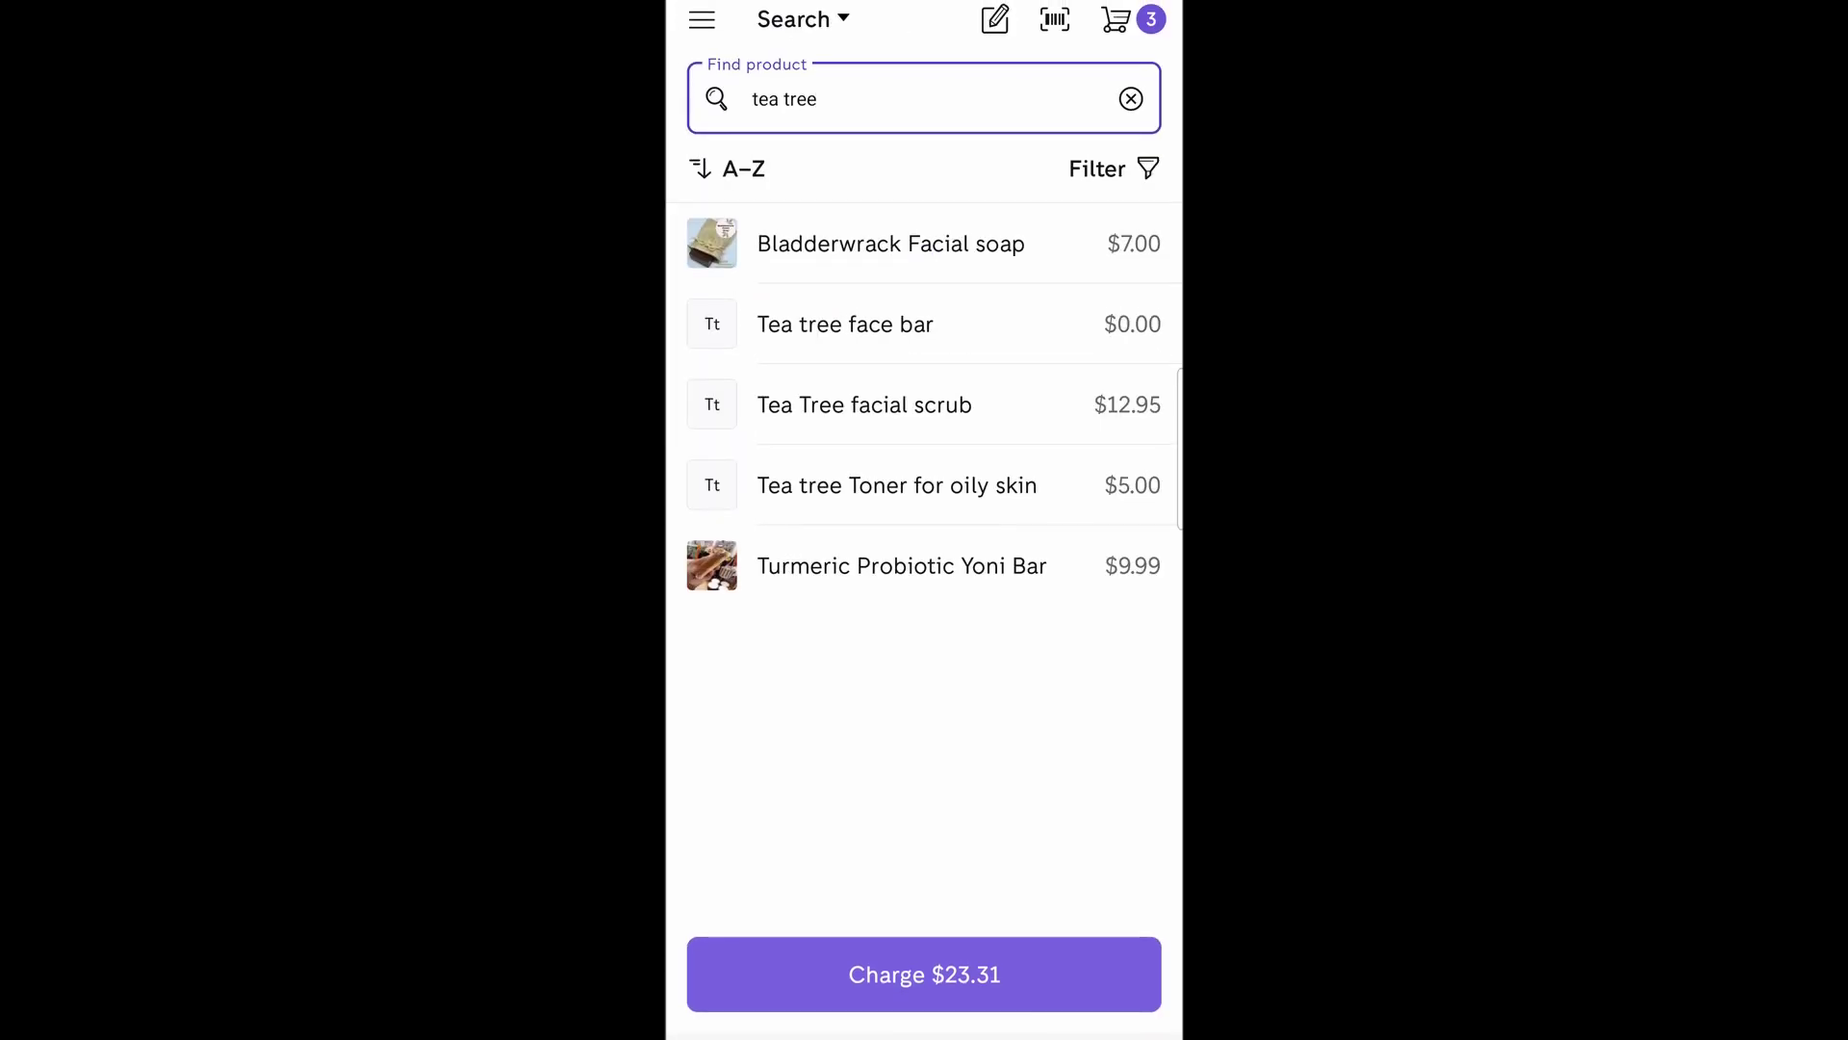
click(994, 20)
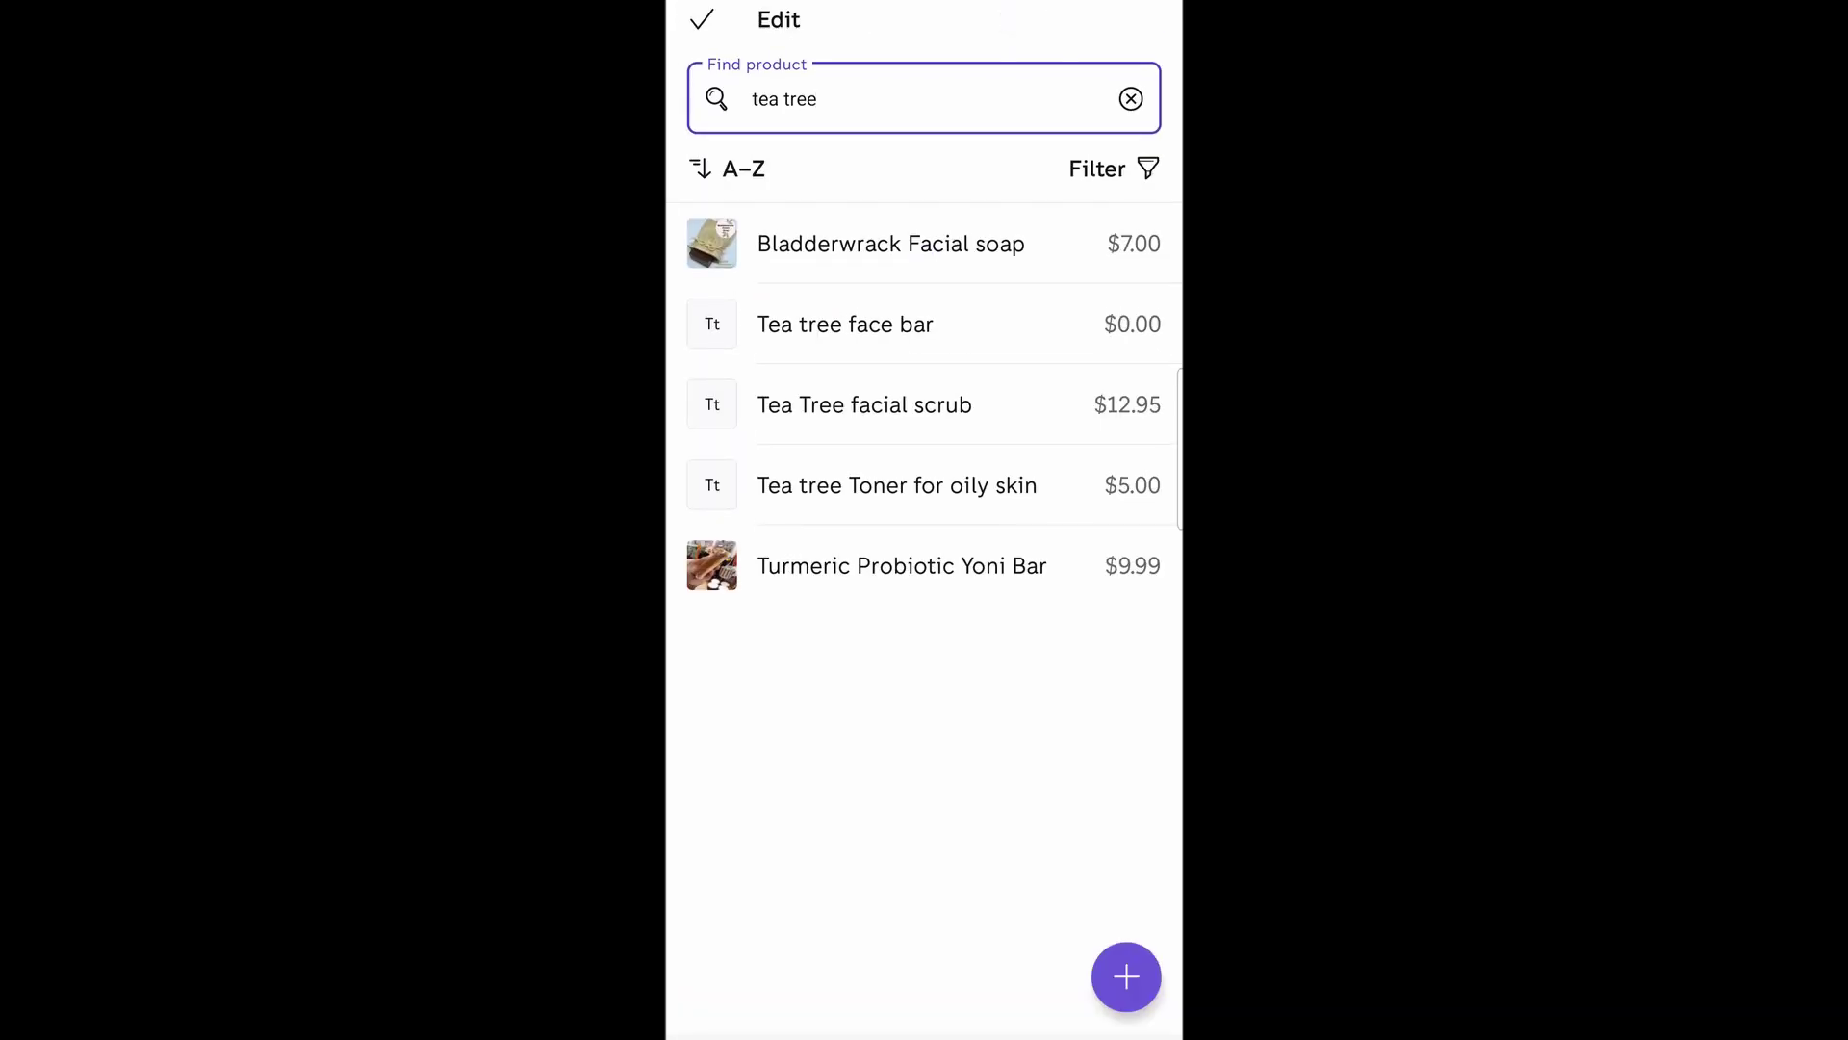
Leave Edit mode, scroll the product list, and search for 'tea tree'
click(702, 19)
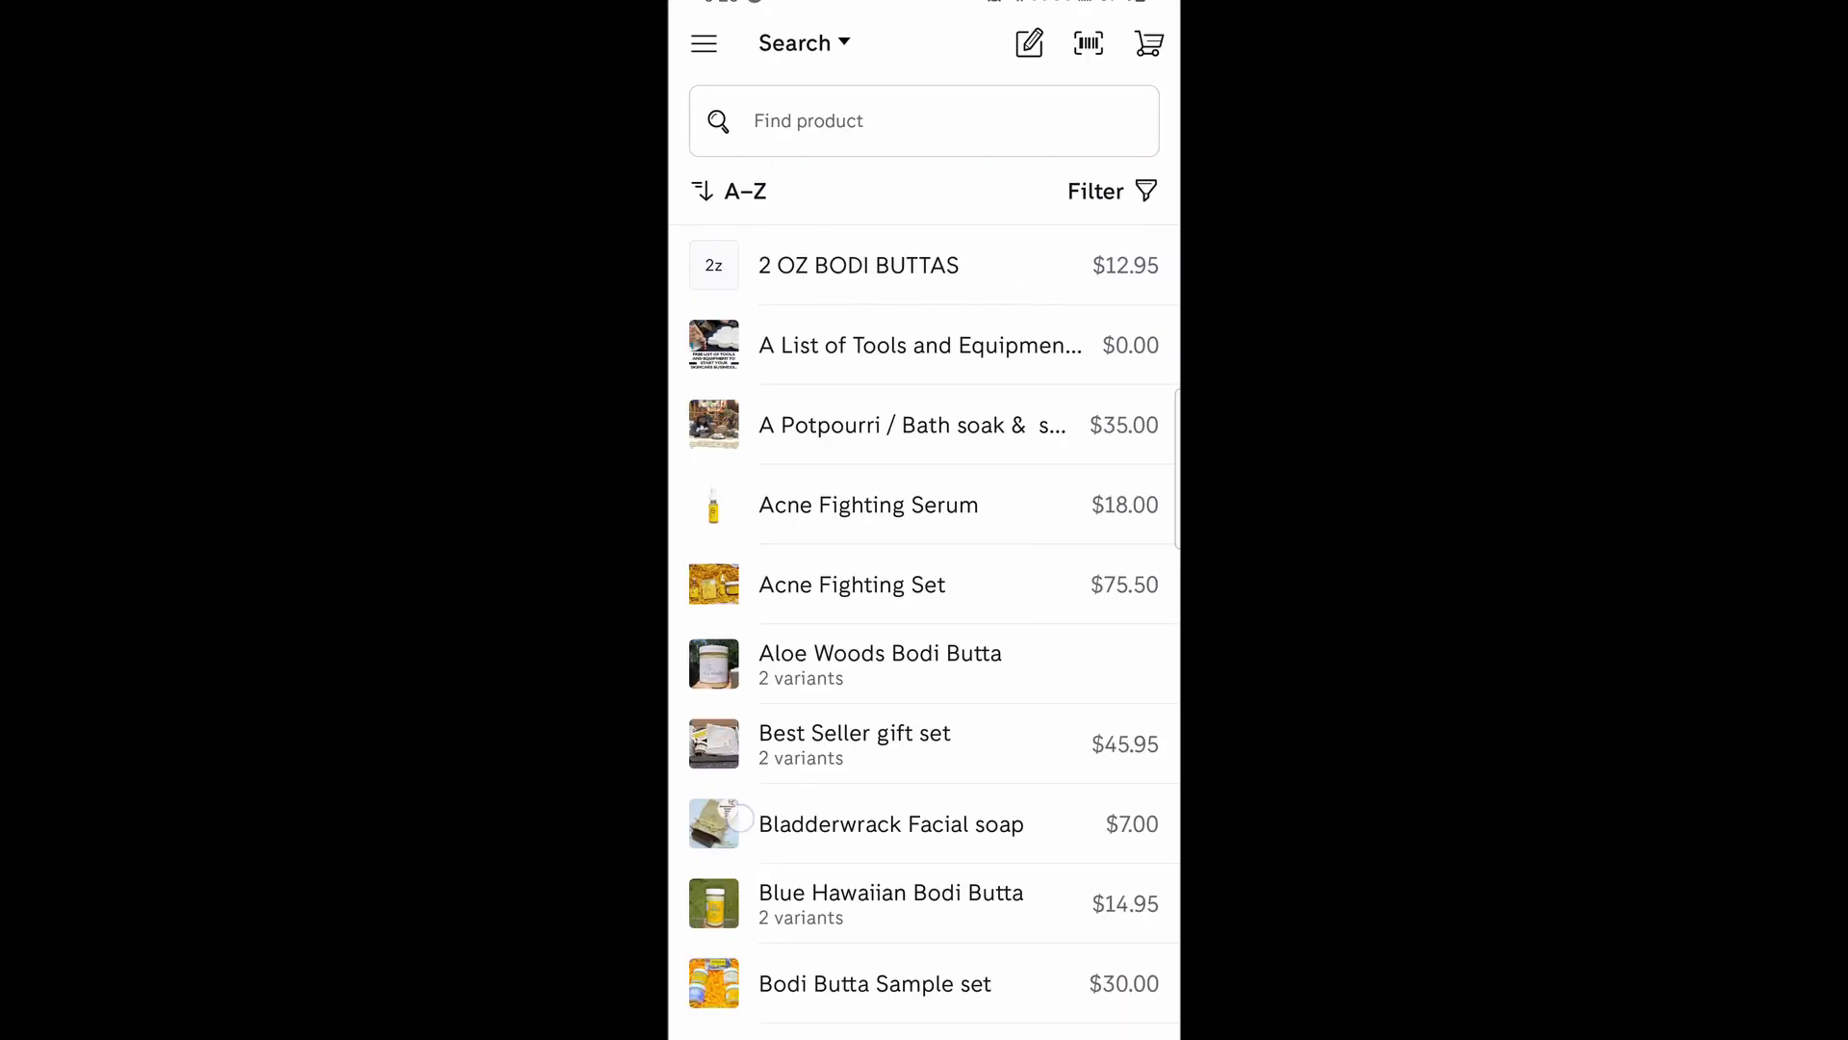
drag(740, 818, 673, 369)
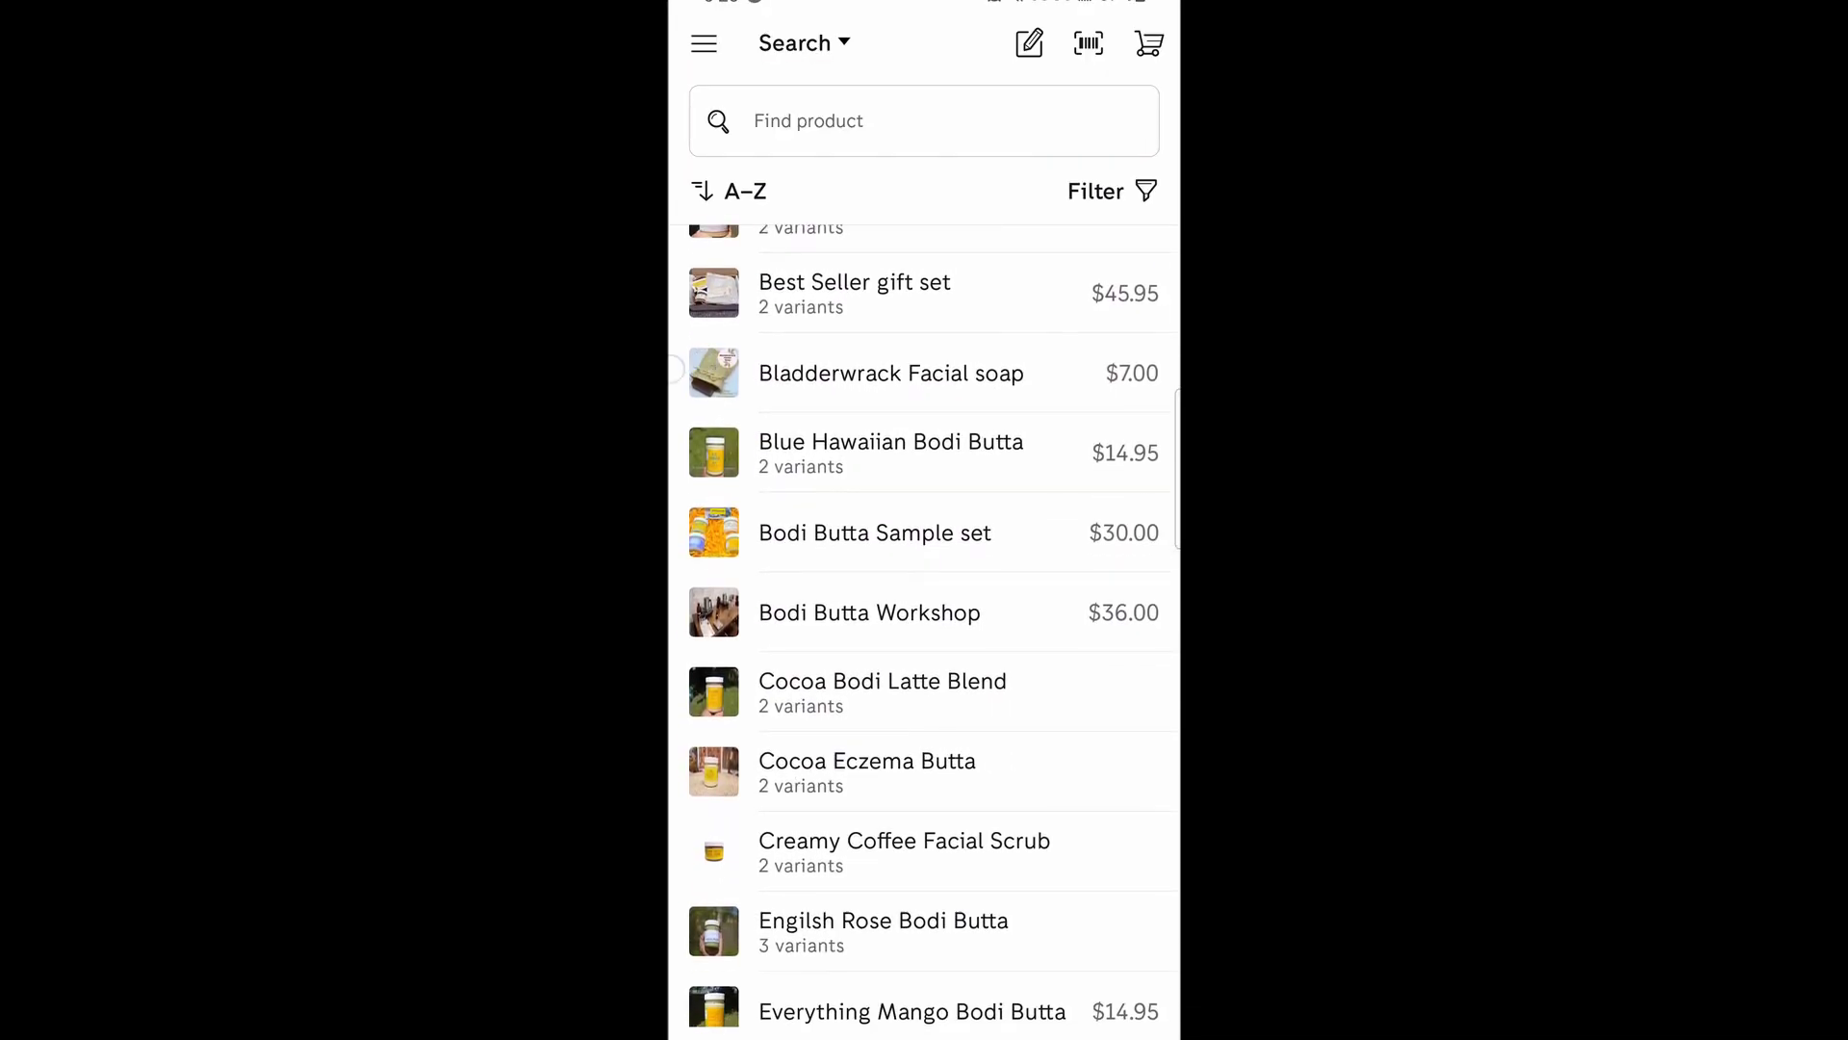
drag(716, 898, 716, 533)
mouse_move(826, 963)
mouse_down()
mouse_move(821, 618)
mouse_move(830, 963)
mouse_up()
click(925, 120)
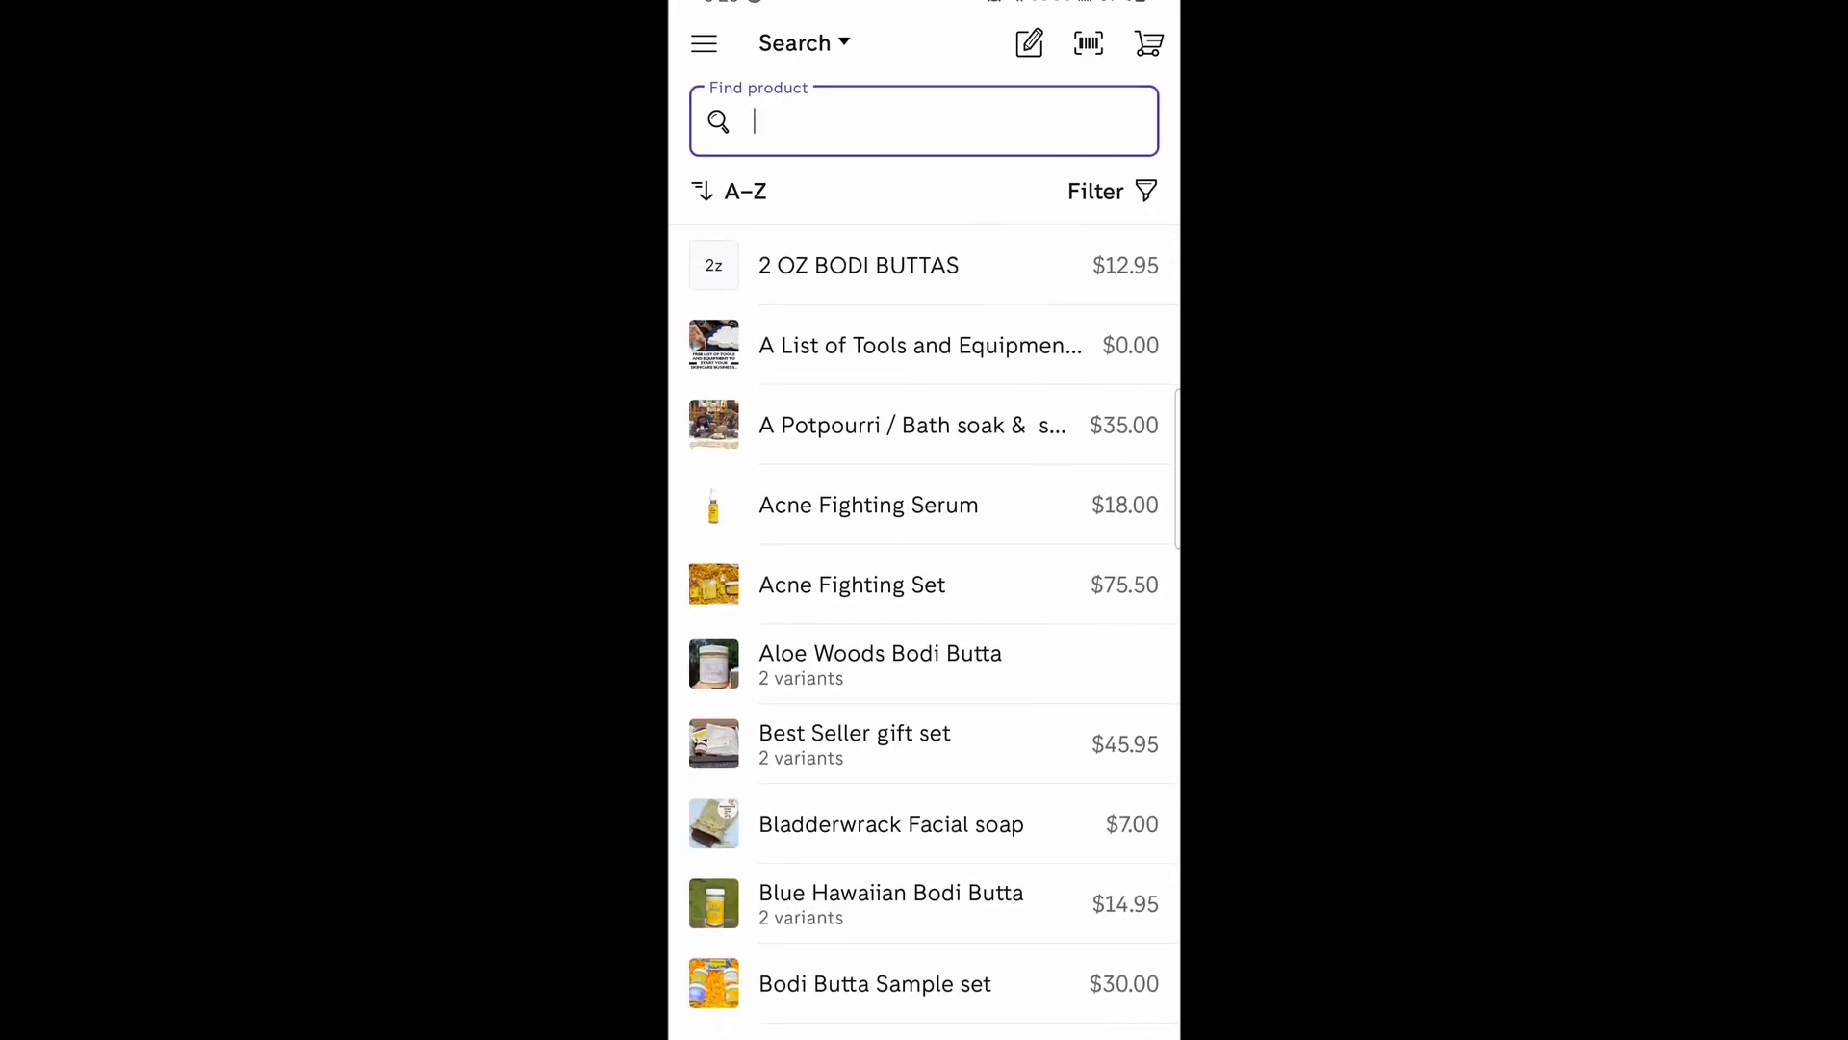
text(tea)
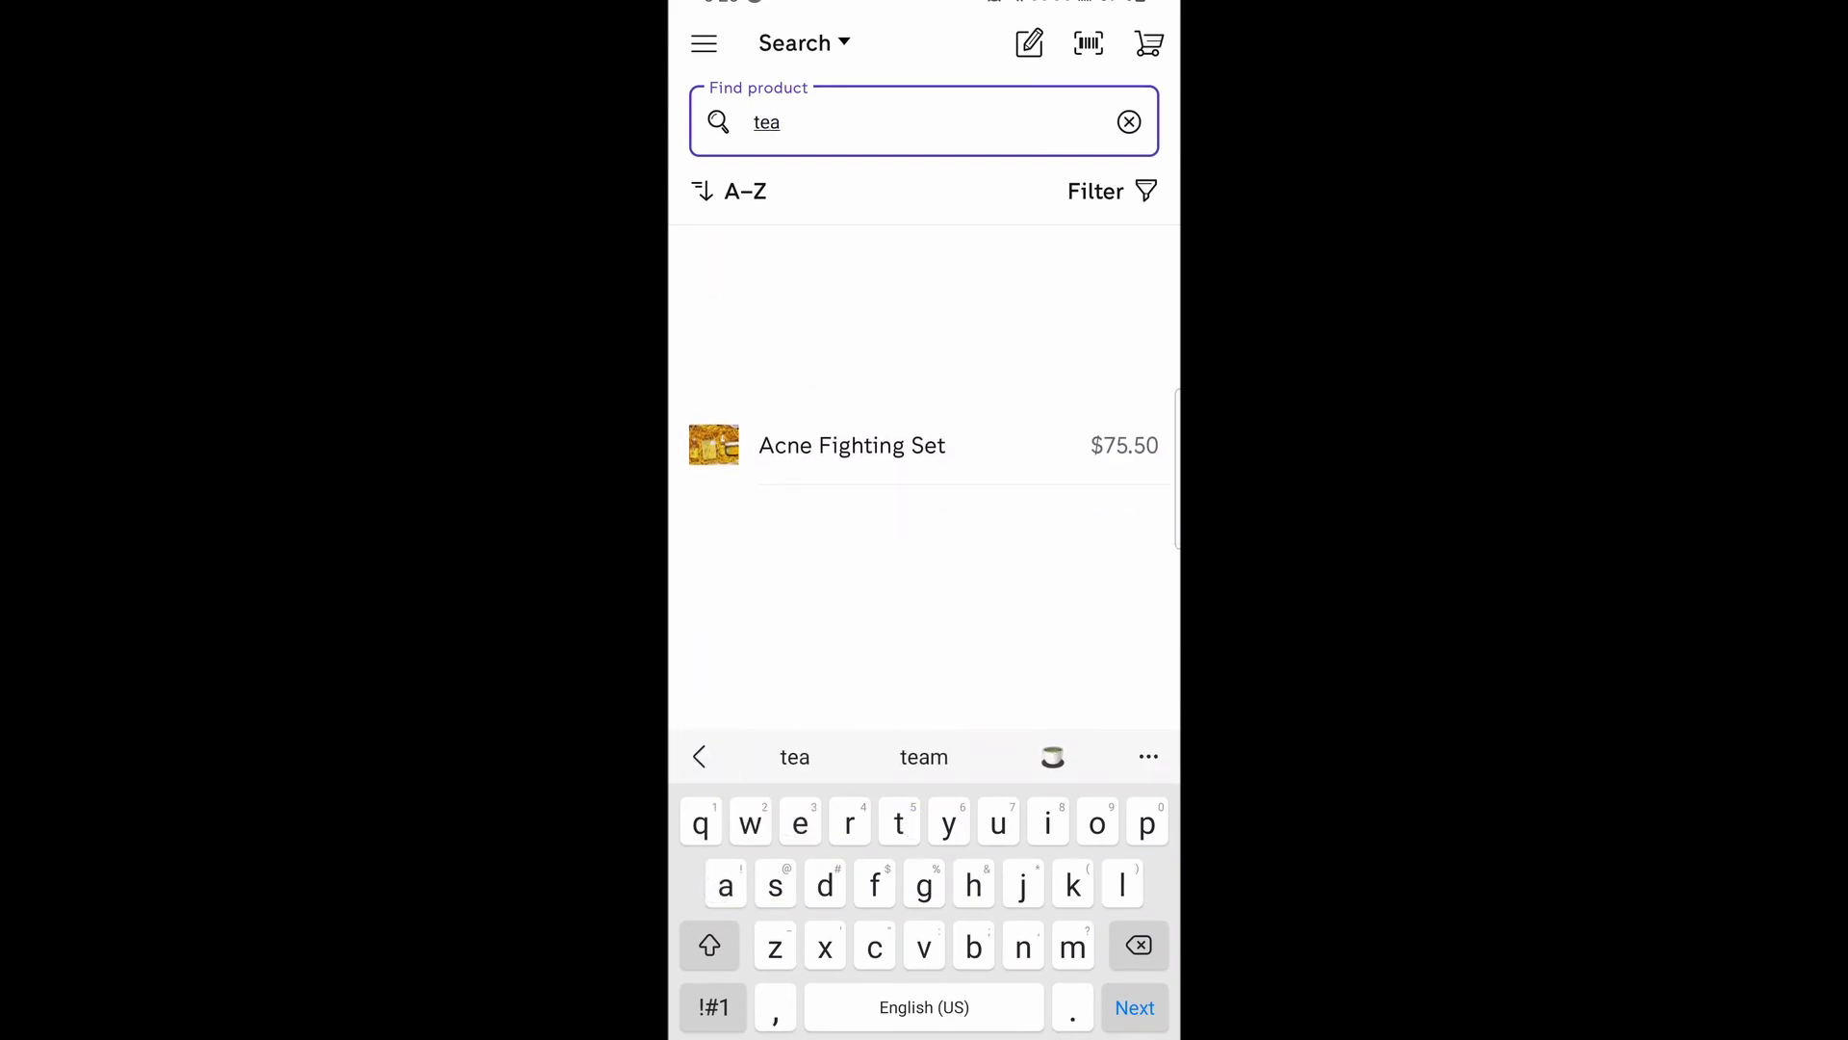
text( tree)
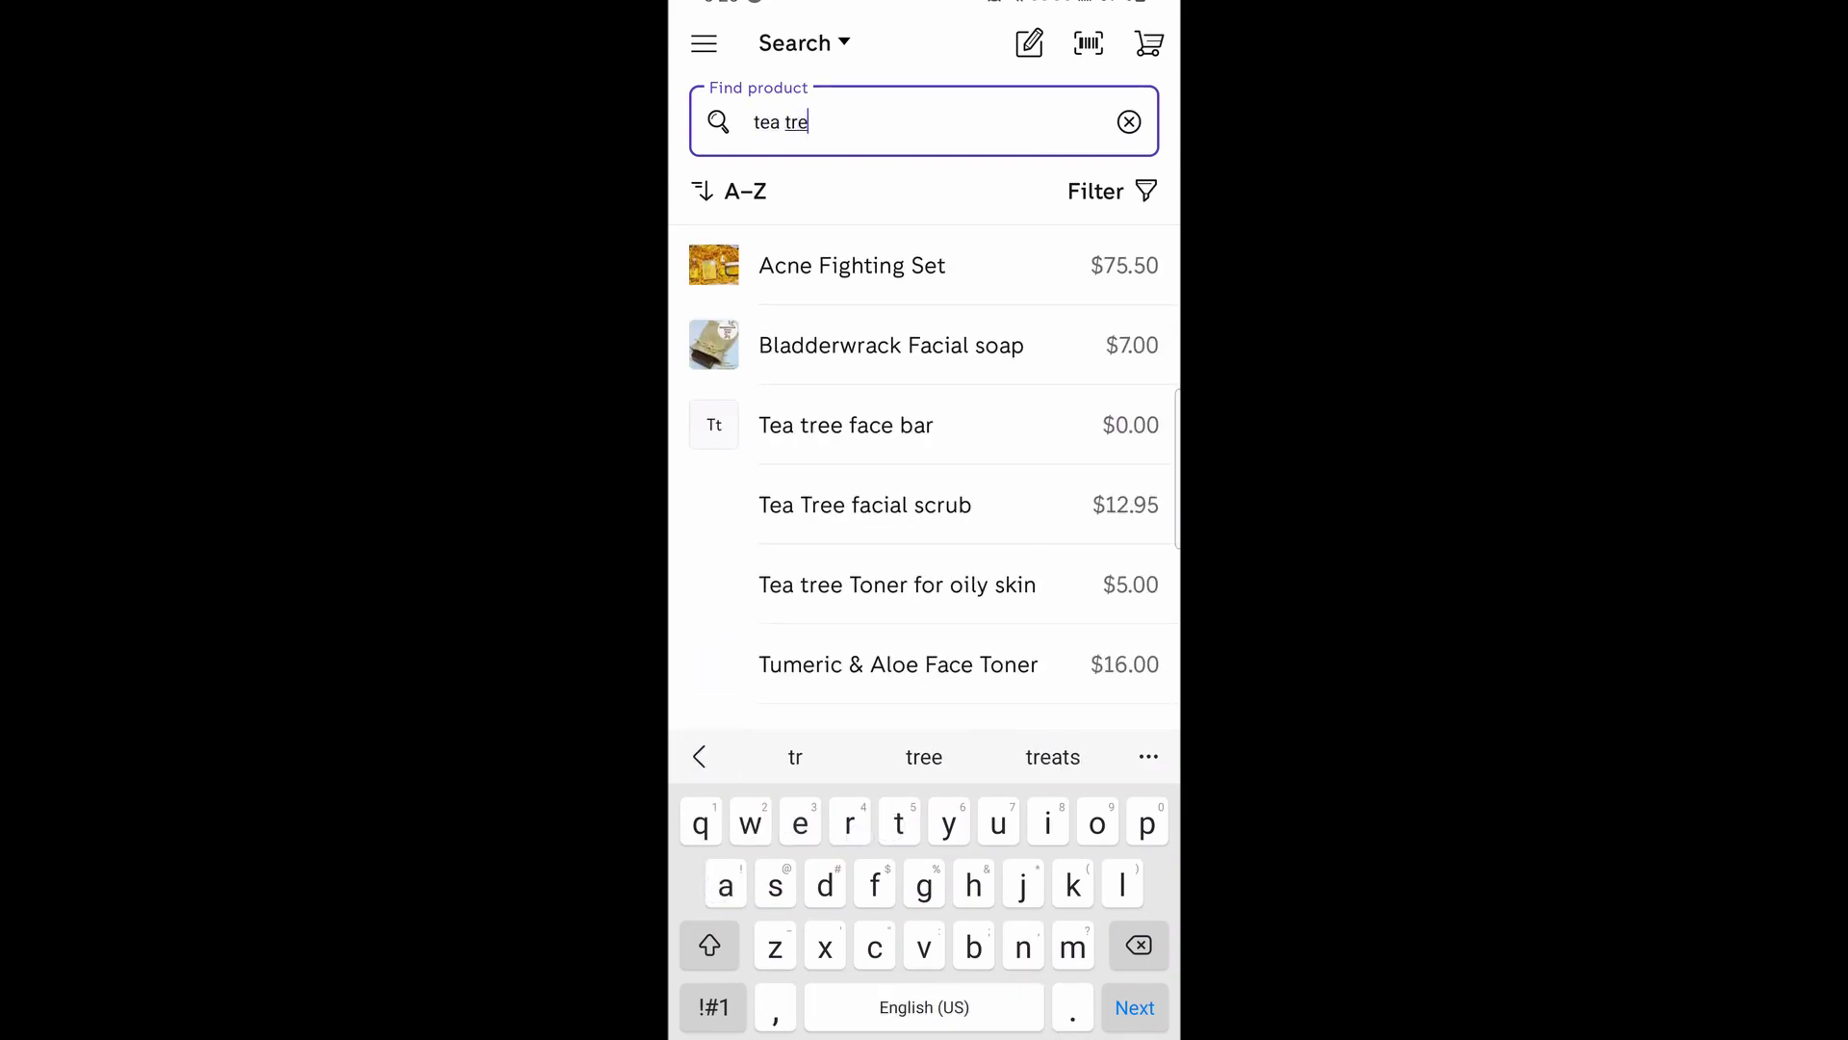